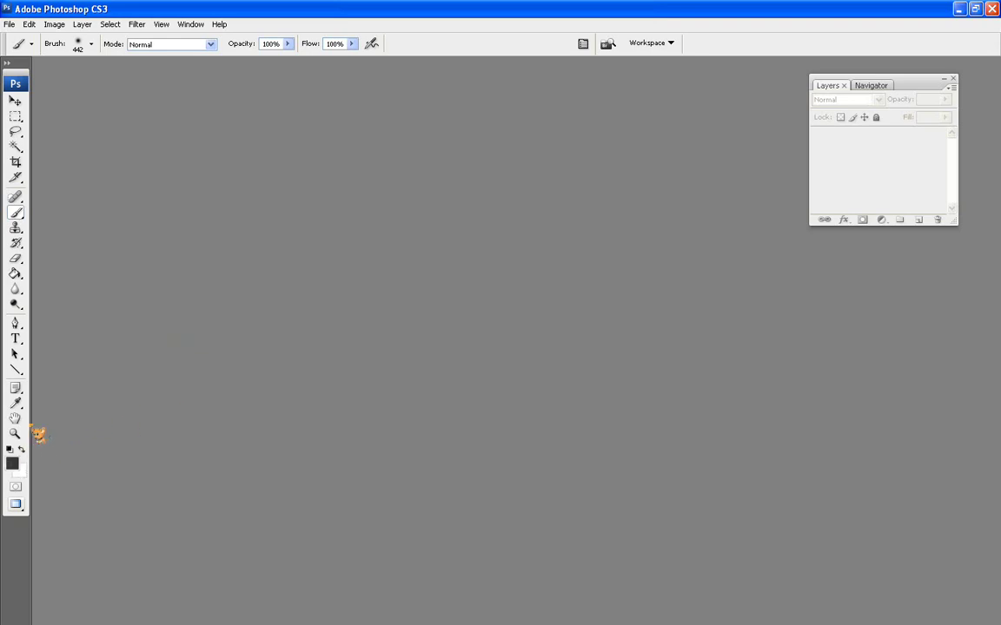
Create a 7 x 5 inch RGB document at 72 pixels/inch with a white background, and add a new empty layer.
click(10, 26)
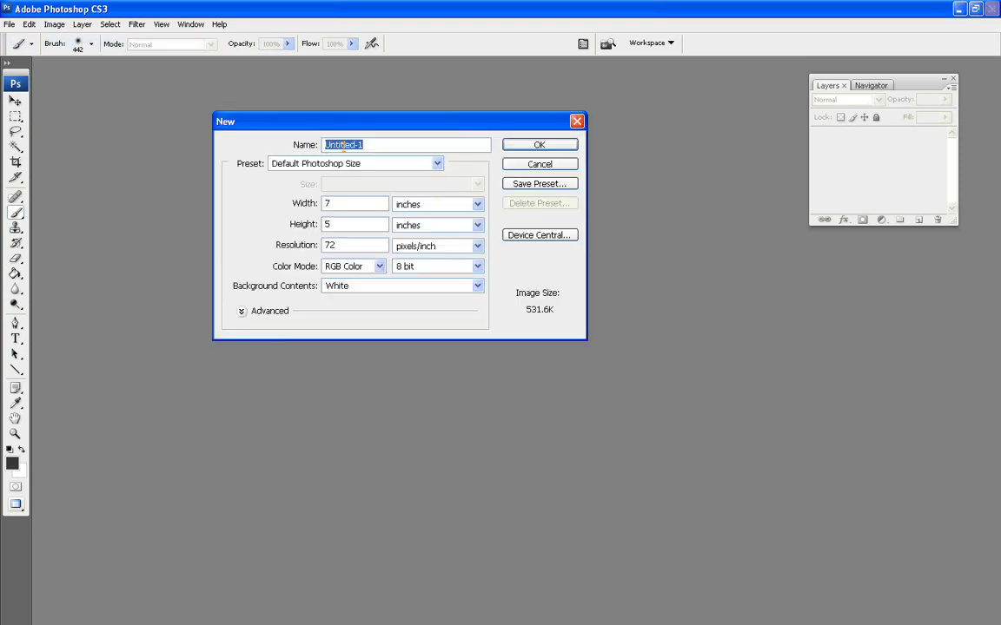
click(550, 164)
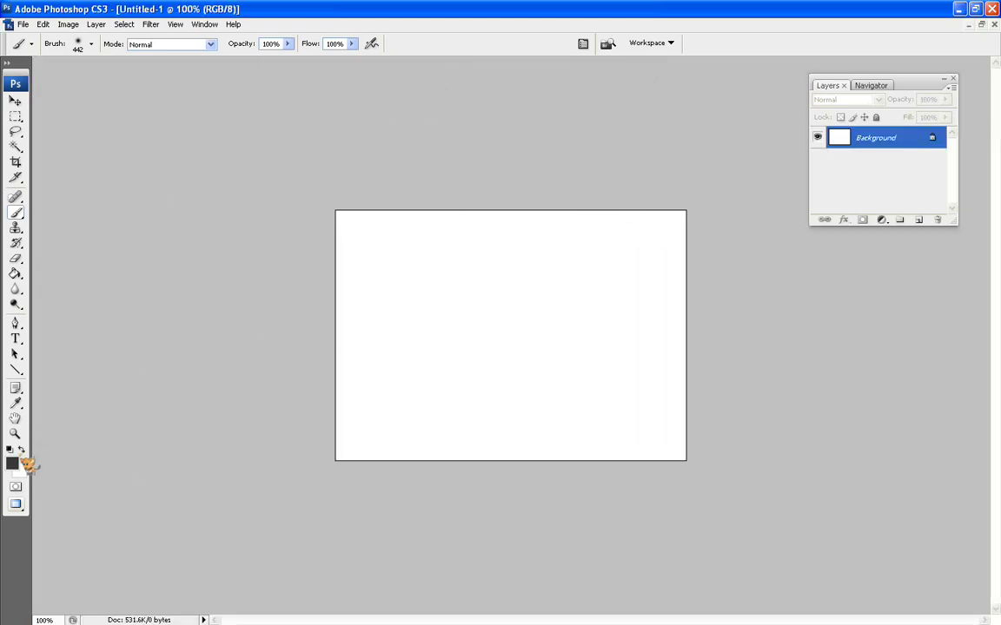
click(15, 434)
click(506, 314)
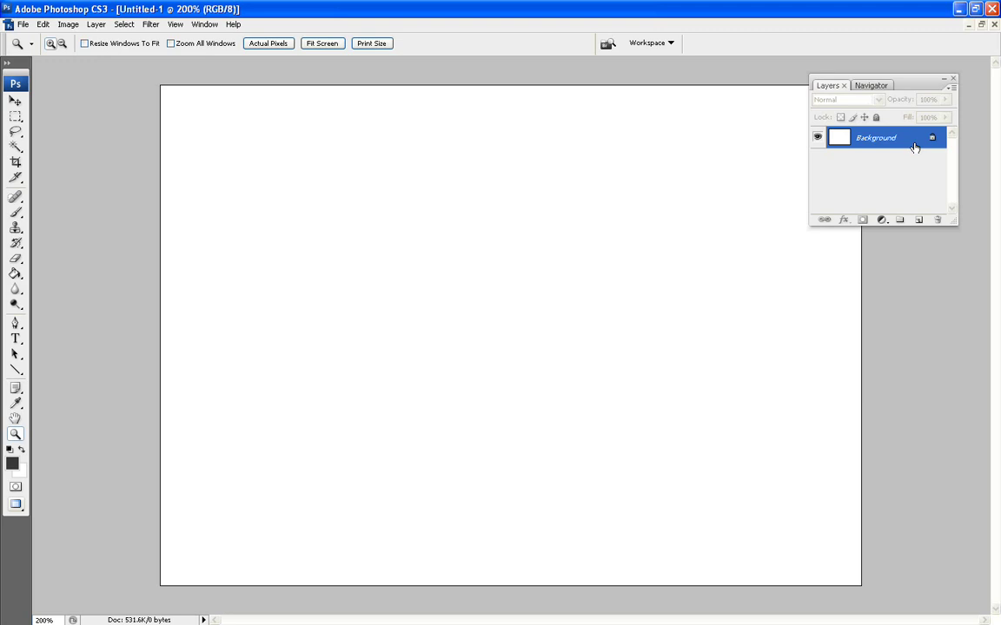
click(917, 222)
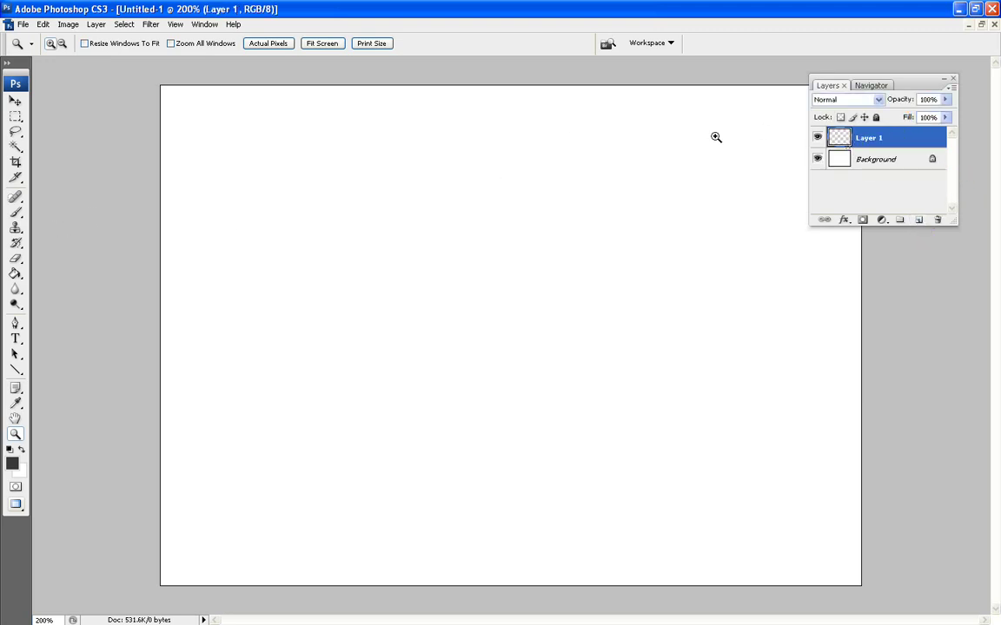
Set the Brush tool to a hard round 50 px tip.
click(15, 212)
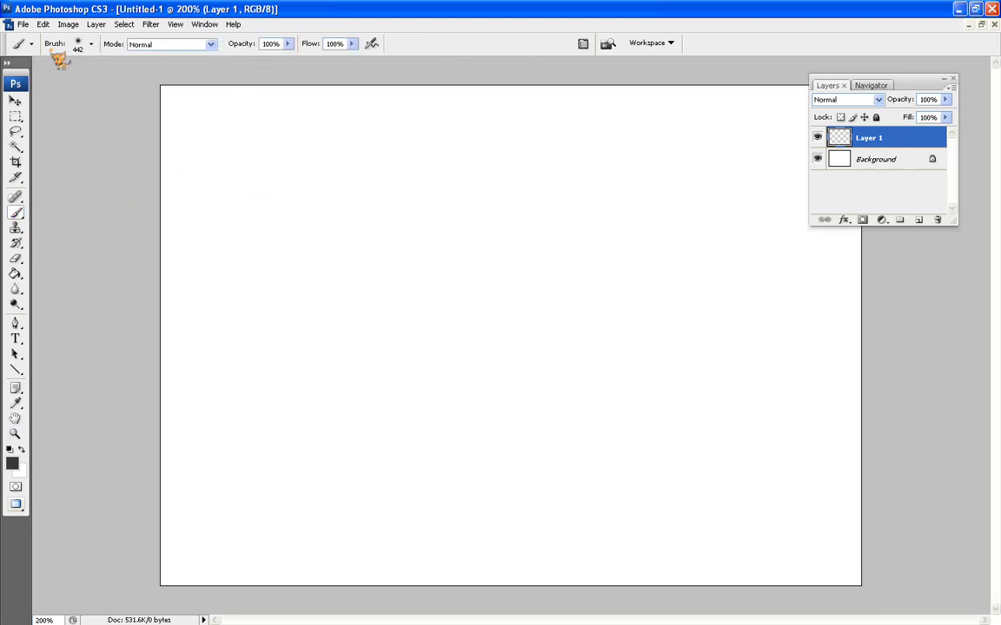
click(91, 45)
click(68, 156)
drag(22, 82, 51, 83)
click(207, 6)
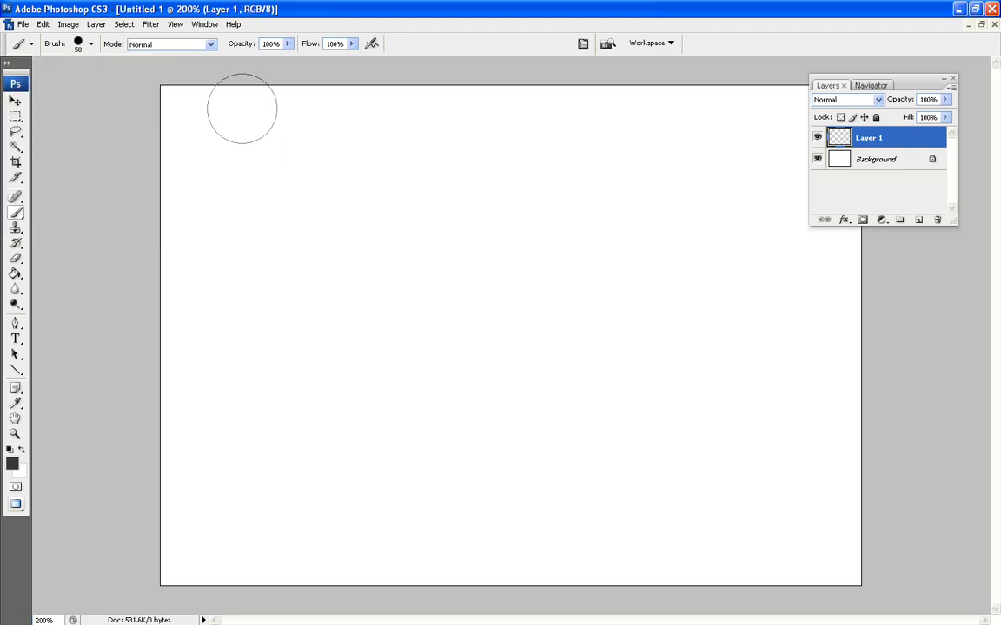
Set the foreground colour to red (#c10000) and paint a vertical zigzag near the canvas's left side.
click(12, 463)
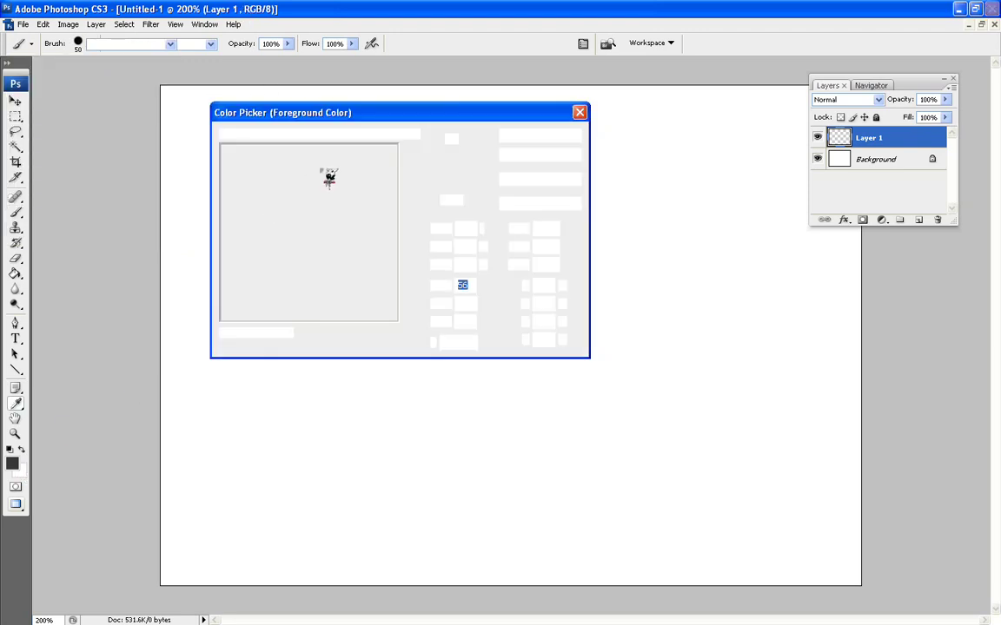
click(414, 146)
click(397, 173)
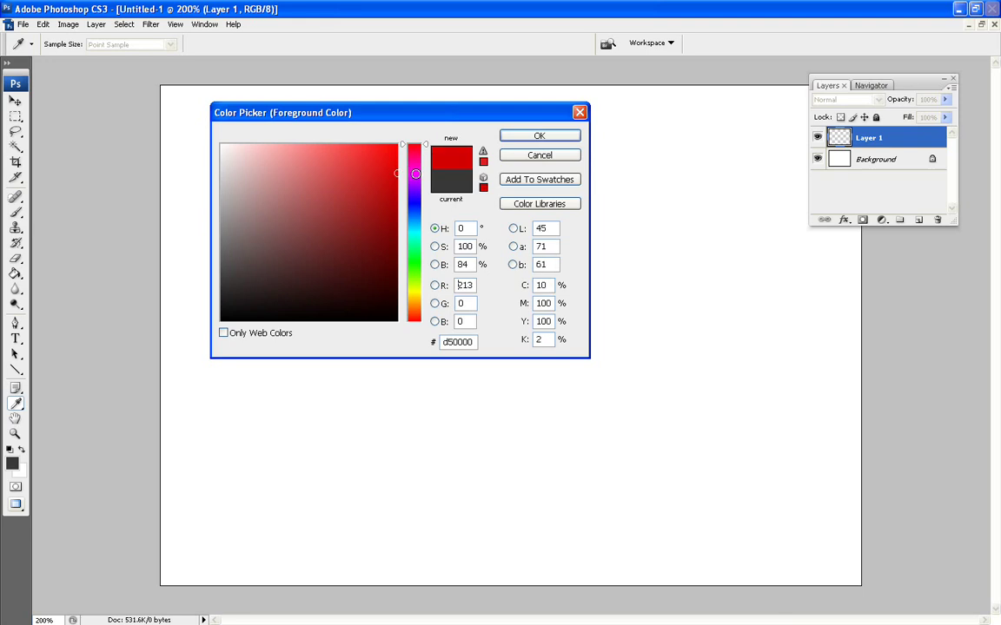
click(526, 136)
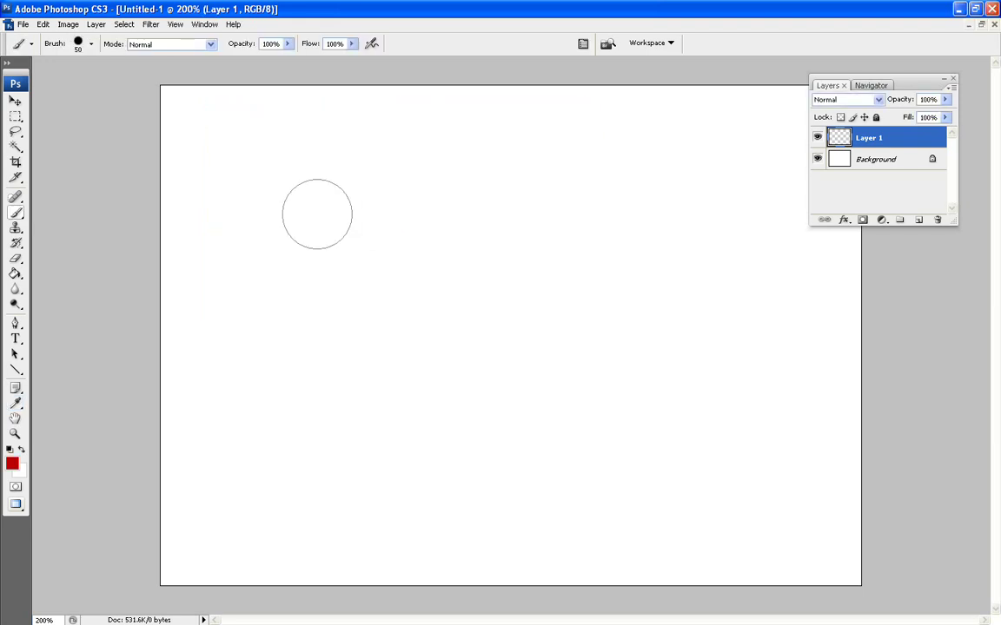
mouse_move(211, 191)
mouse_down()
mouse_move(230, 246)
mouse_move(320, 267)
mouse_move(299, 337)
mouse_move(240, 410)
mouse_move(296, 439)
mouse_up()
Change the foreground colour to blue and paint a second vertical zigzag beside the red one.
click(12, 463)
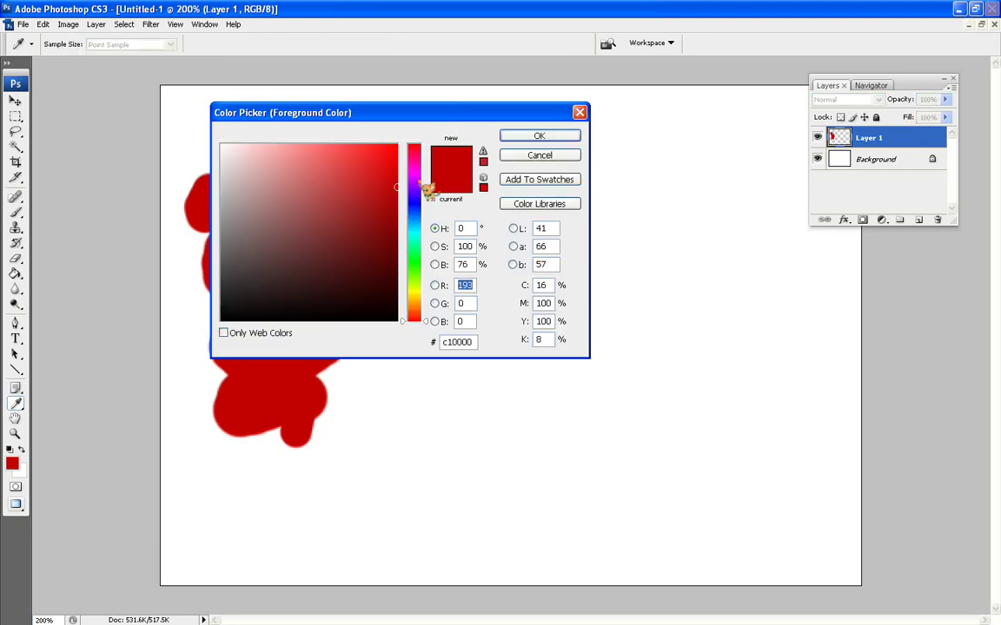
mouse_move(420, 197)
mouse_down()
mouse_move(489, 247)
mouse_move(491, 309)
mouse_move(447, 415)
mouse_up()
click(530, 136)
Change the foreground colour to green (#00c13b) and paint a third zigzag to the right of the blue one.
click(12, 463)
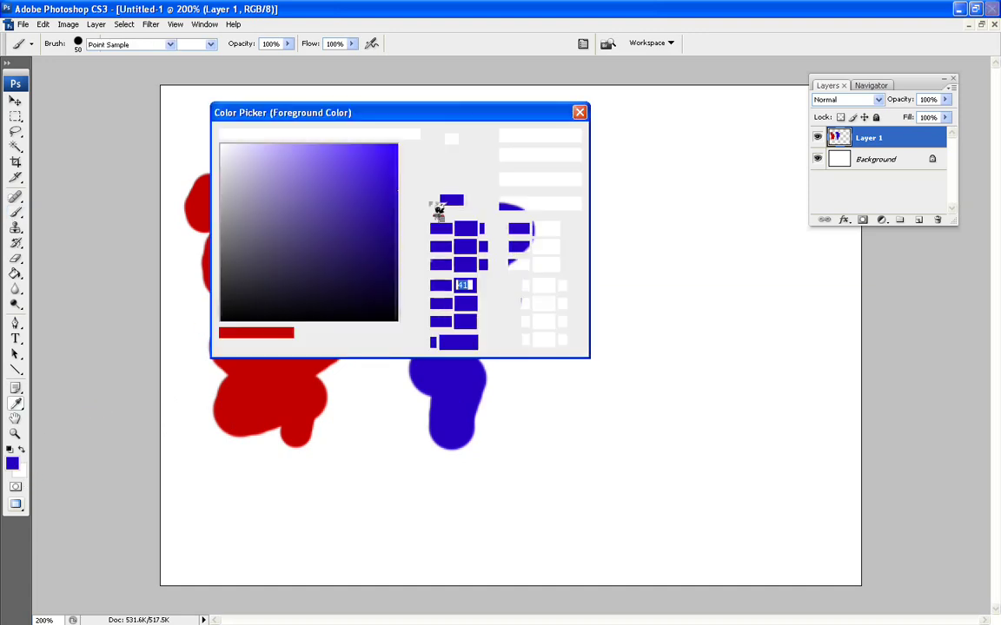
drag(424, 230, 424, 253)
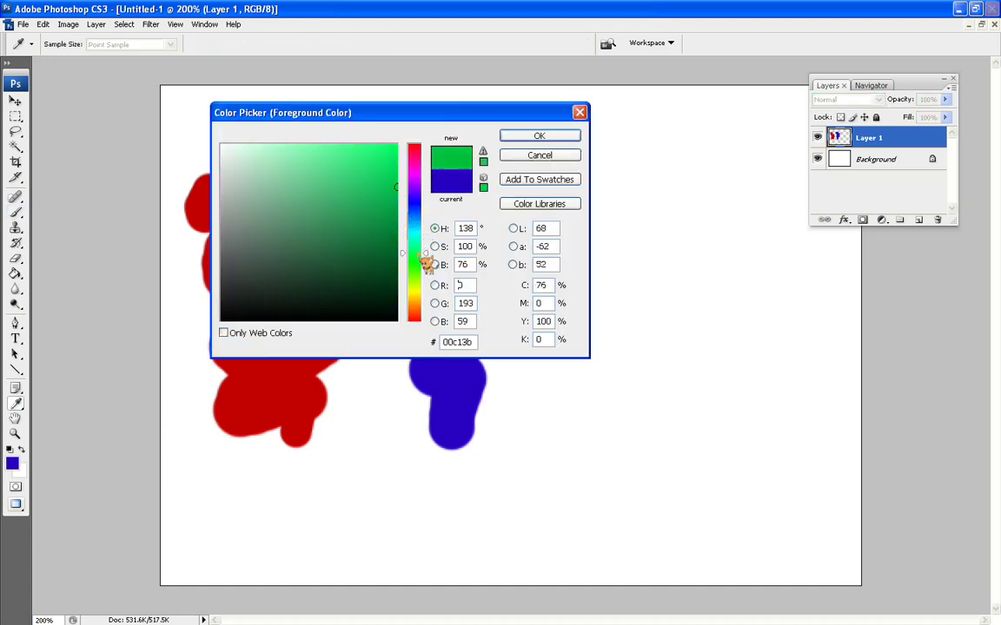
click(536, 137)
drag(619, 203, 609, 224)
mouse_move(672, 228)
mouse_down()
mouse_move(681, 315)
mouse_move(625, 454)
mouse_up()
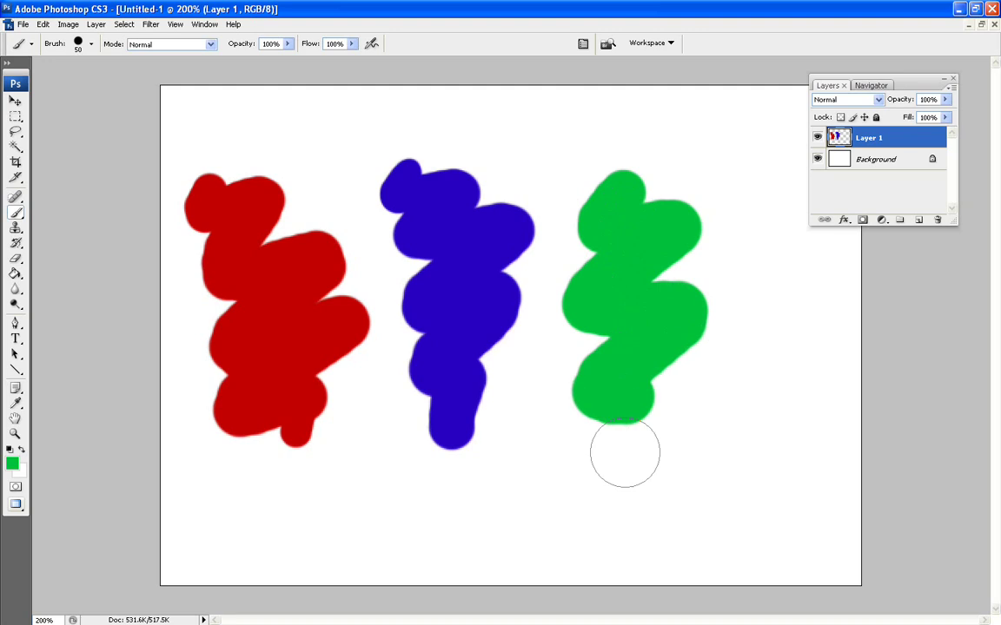
Change the foreground colour to bright yellow and paint a fourth zigzag near the canvas's right edge.
click(13, 463)
drag(424, 275, 426, 294)
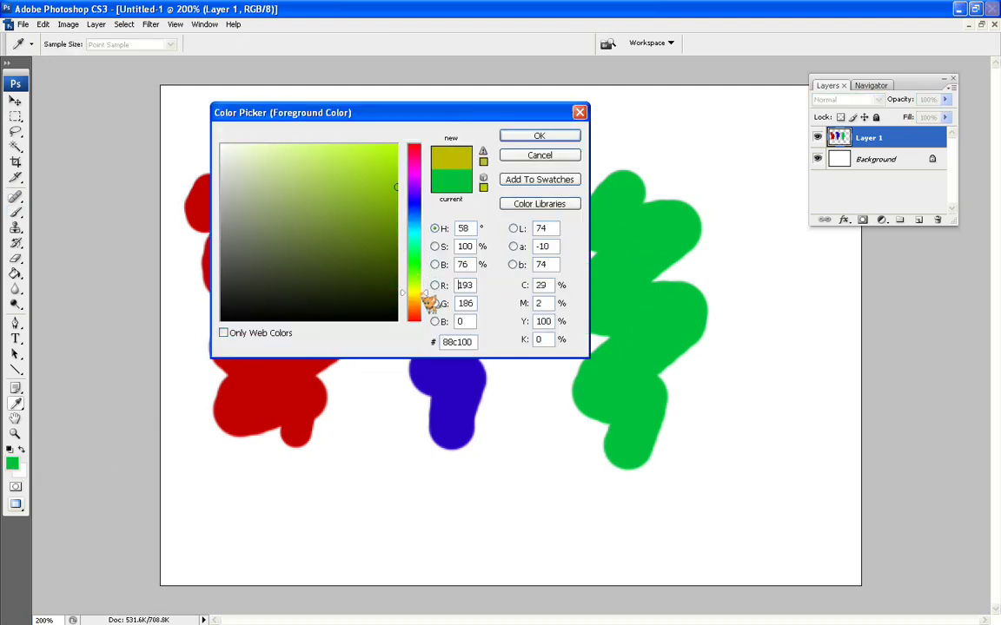
drag(375, 192, 397, 145)
click(540, 135)
mouse_move(769, 188)
mouse_down()
mouse_move(816, 270)
mouse_move(813, 410)
mouse_move(794, 469)
mouse_move(800, 421)
mouse_up()
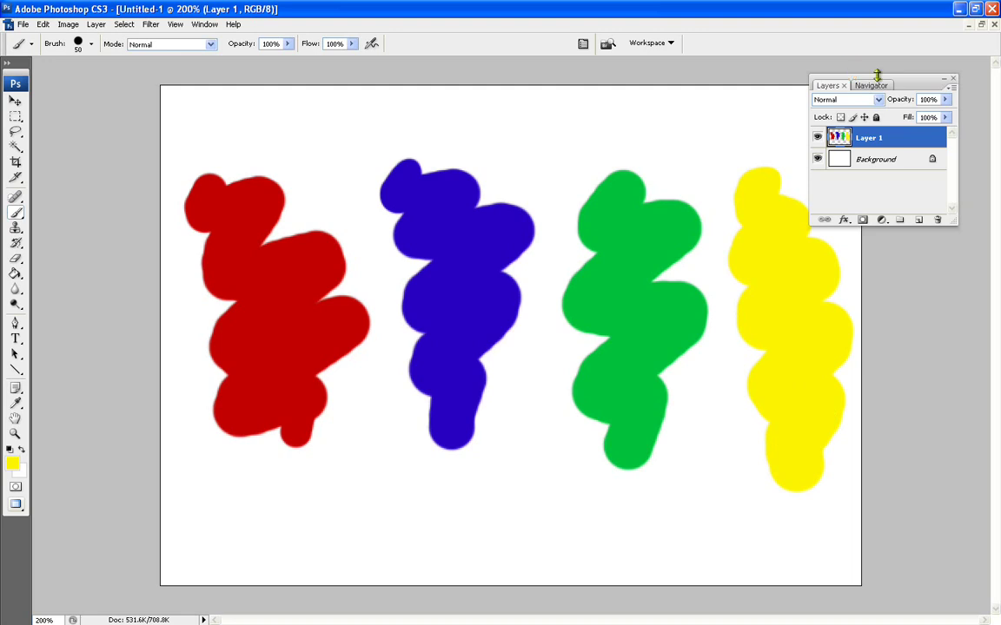
Lock the transparent pixels of Layer 1, which holds the painted zigzags.
drag(825, 79, 853, 73)
mouse_move(940, 87)
mouse_down()
mouse_move(970, 58)
mouse_move(940, 88)
mouse_up()
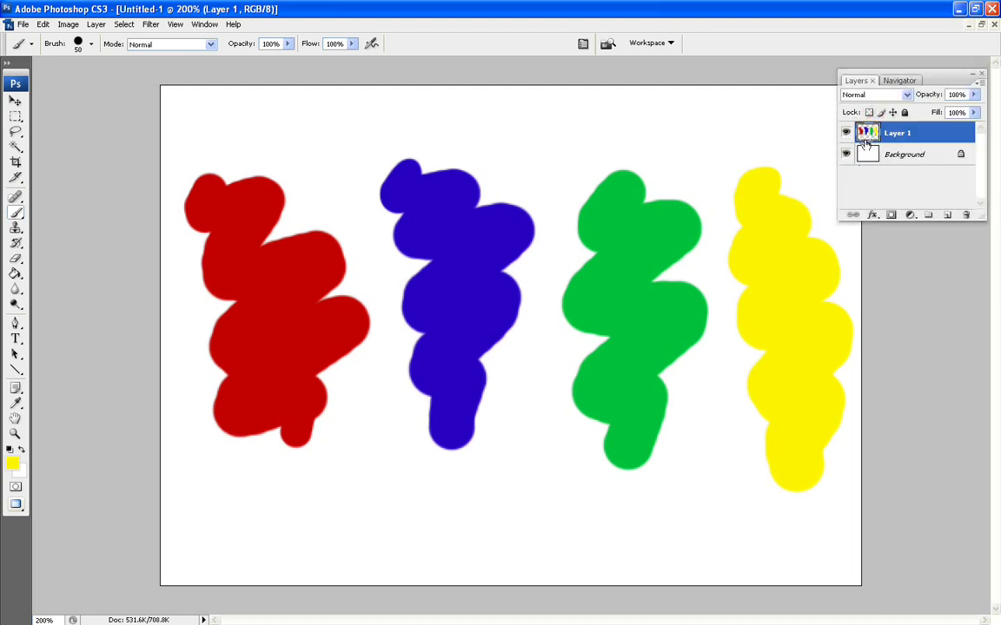
mouse_move(866, 143)
mouse_down()
mouse_move(878, 126)
mouse_move(858, 128)
mouse_move(877, 128)
mouse_up()
click(869, 113)
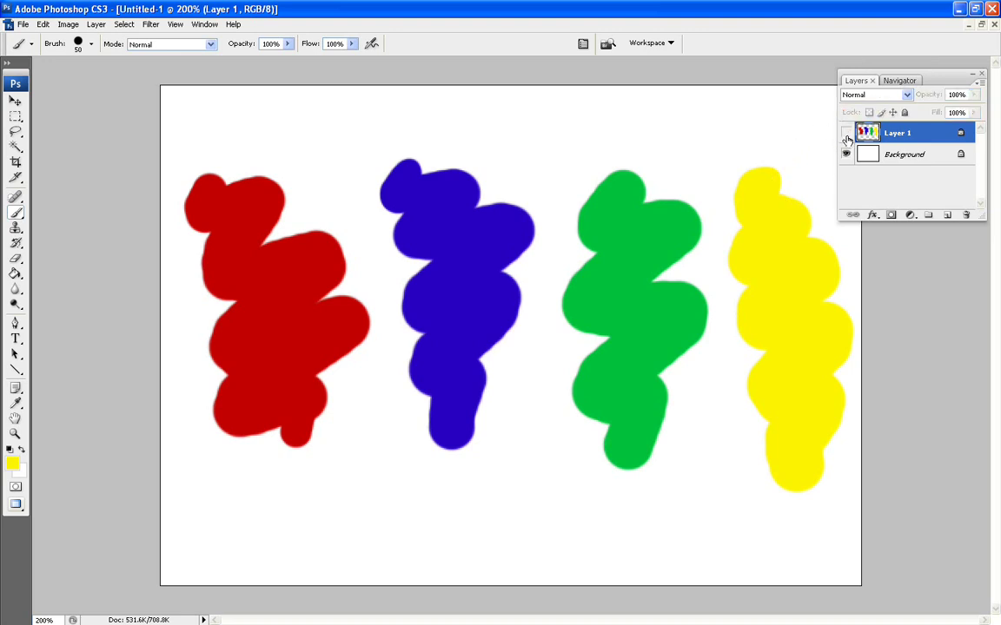
click(845, 132)
click(845, 132)
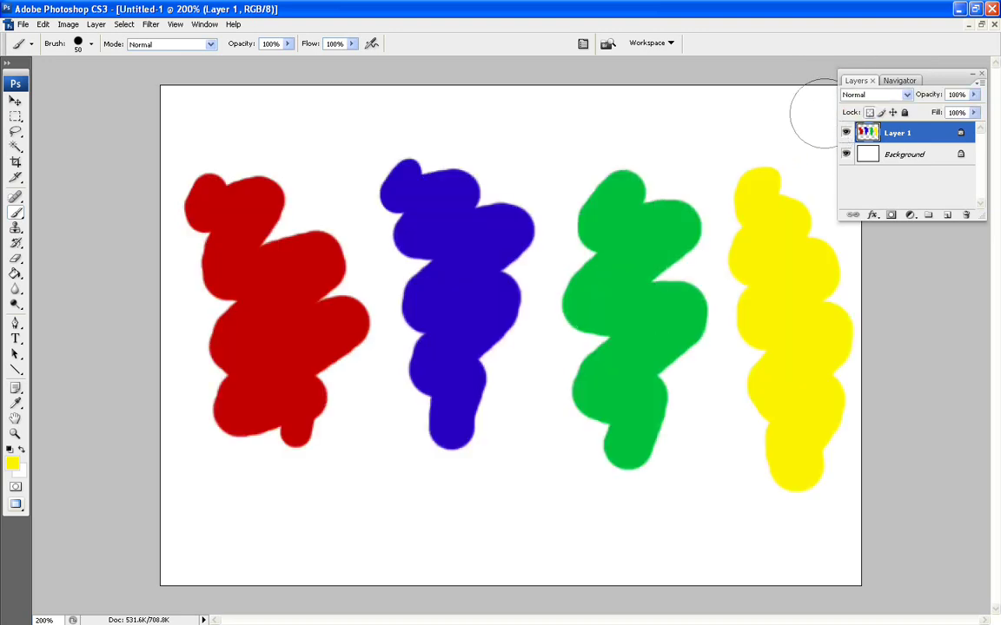
Paint a black (#000000) horizontal band across all four zigzags on the locked layer and undo it.
click(13, 463)
click(222, 319)
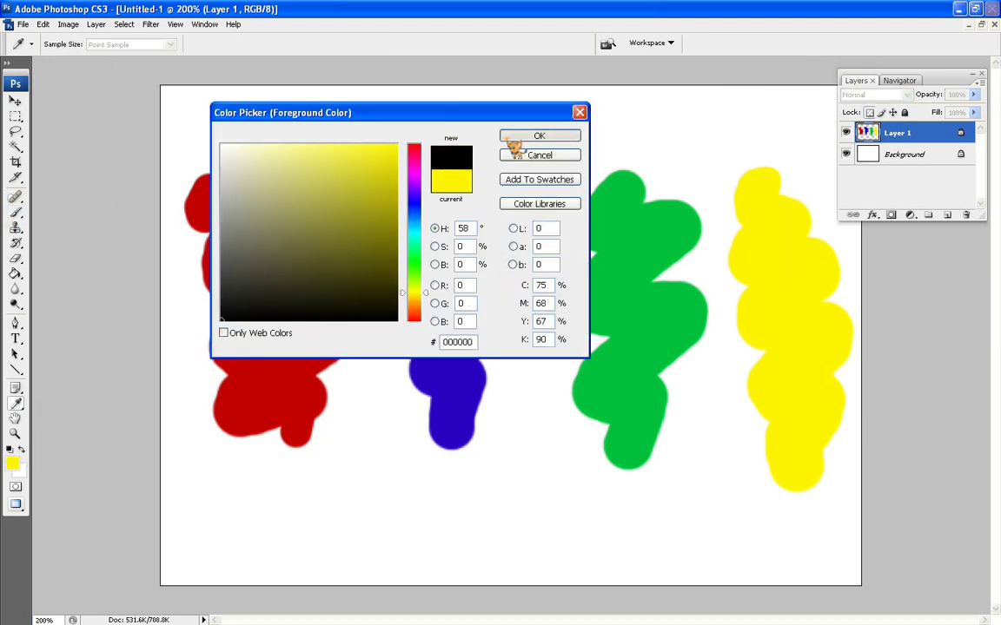
click(533, 134)
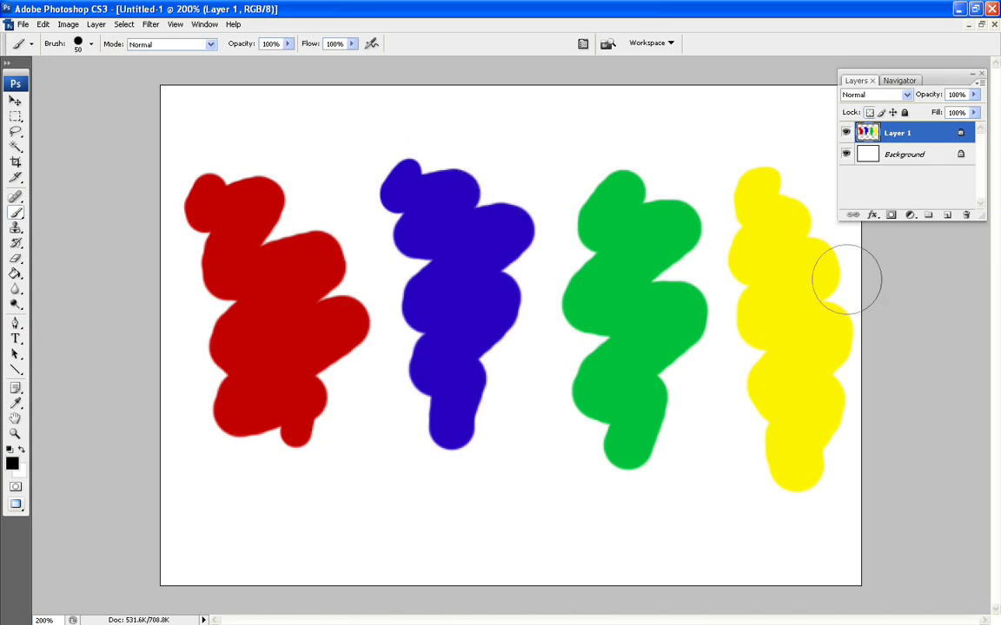
drag(856, 272, 101, 312)
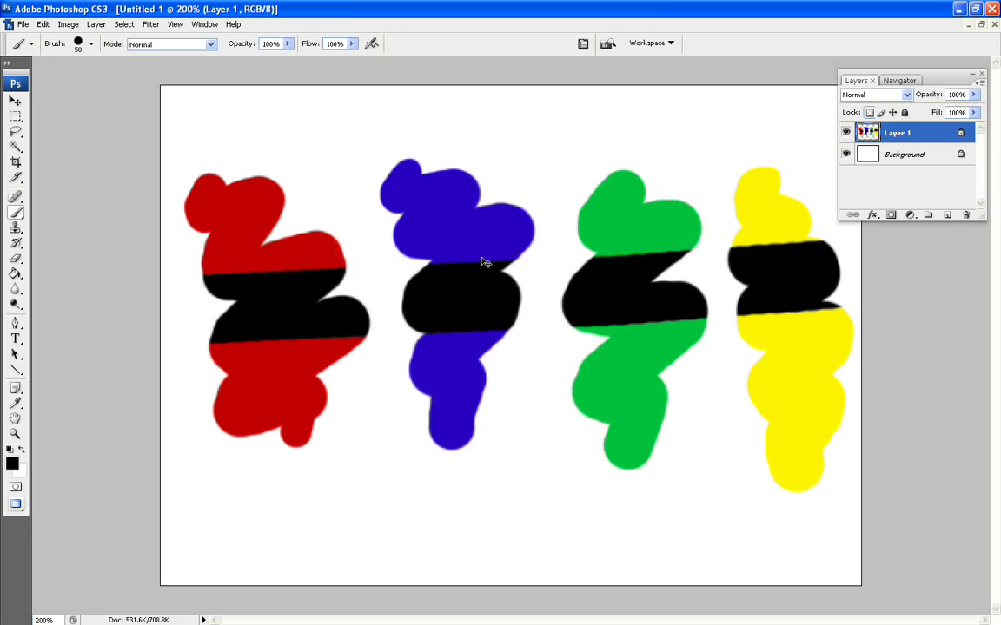
key(ctrl+z)
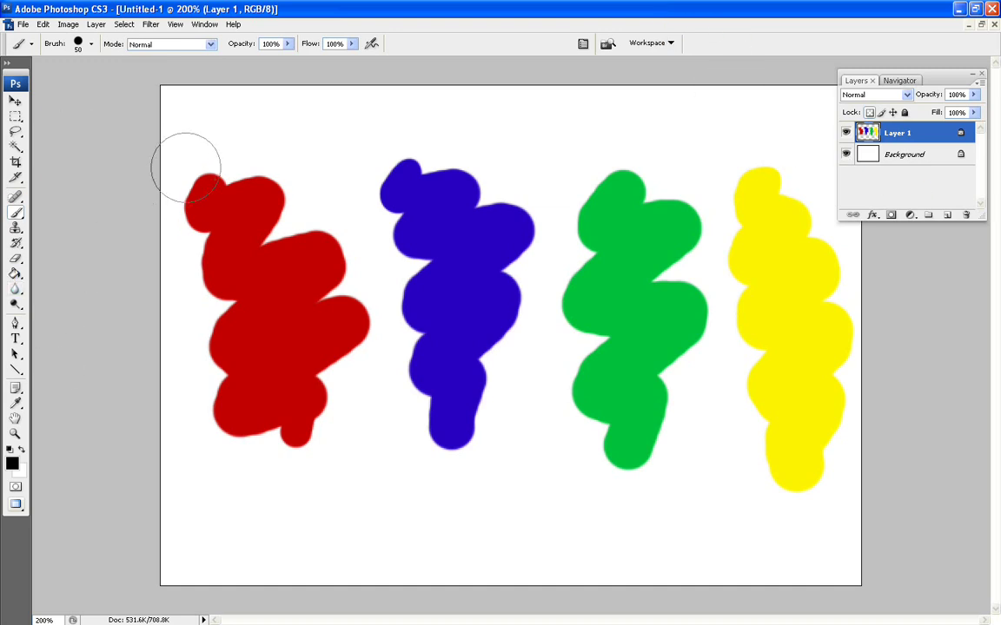
Sample the red of the first zigzag and darken the foreground colour to #910000.
click(16, 403)
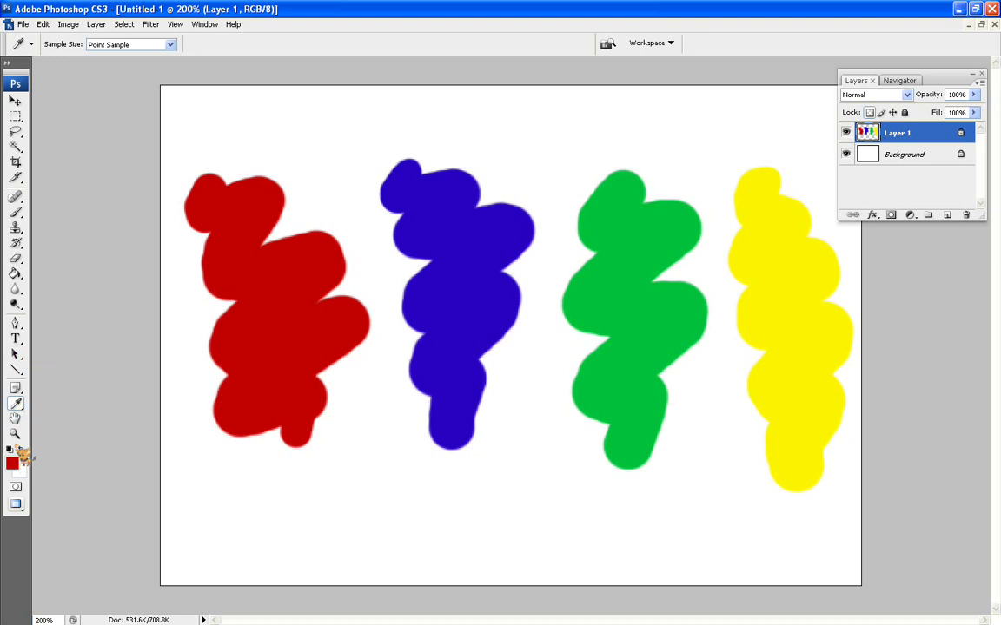
click(13, 465)
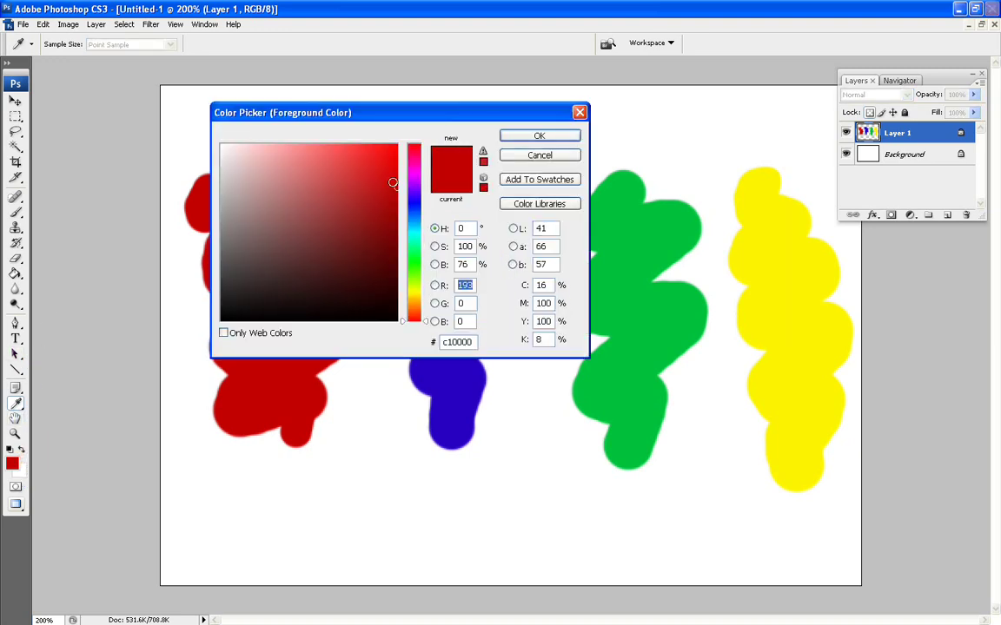
mouse_move(394, 187)
mouse_down()
mouse_move(406, 189)
mouse_move(413, 224)
mouse_up()
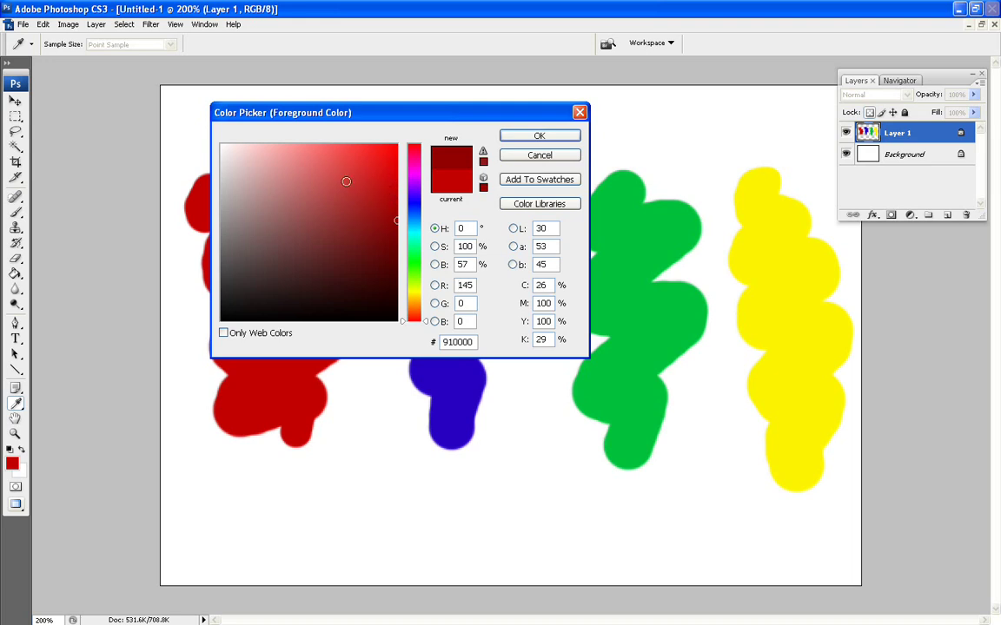
mouse_move(372, 191)
mouse_down()
mouse_move(372, 206)
mouse_move(347, 195)
mouse_move(409, 221)
mouse_up()
click(538, 137)
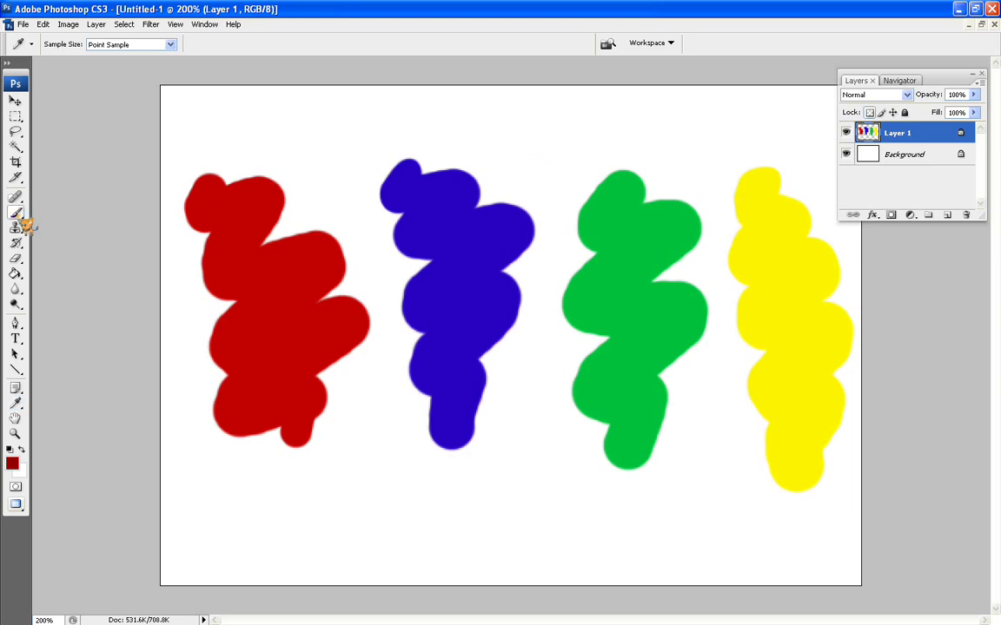
Try shading the left side of the red zigzag with dark red brush strokes, and undo each attempt.
click(16, 212)
mouse_move(225, 250)
mouse_down()
mouse_move(236, 265)
mouse_move(248, 343)
mouse_move(227, 429)
mouse_move(248, 419)
mouse_up()
key(ctrl+z)
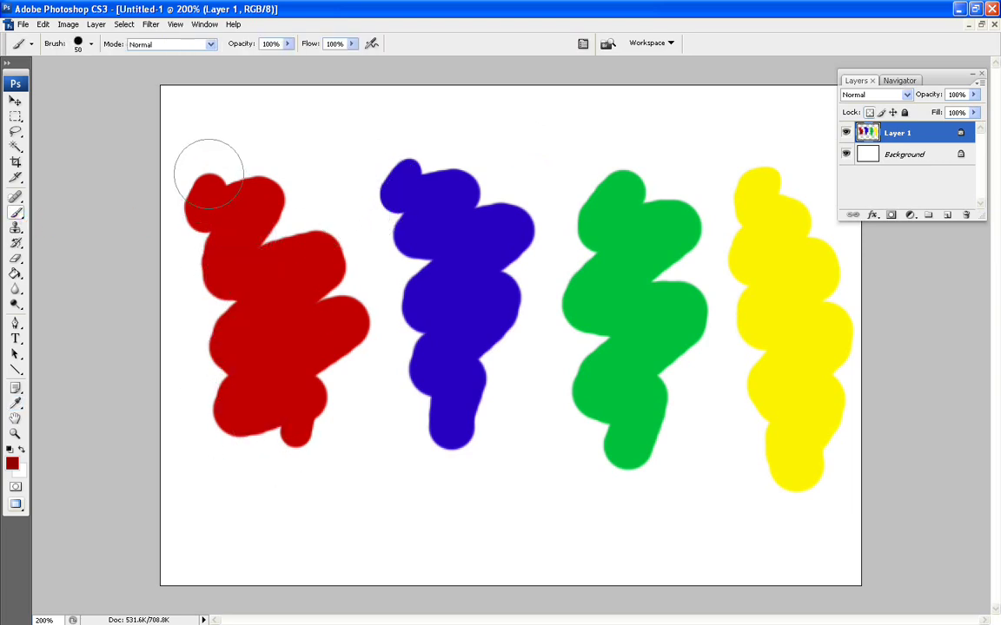
mouse_move(190, 178)
mouse_down()
mouse_move(241, 223)
mouse_move(257, 424)
mouse_move(282, 421)
mouse_up()
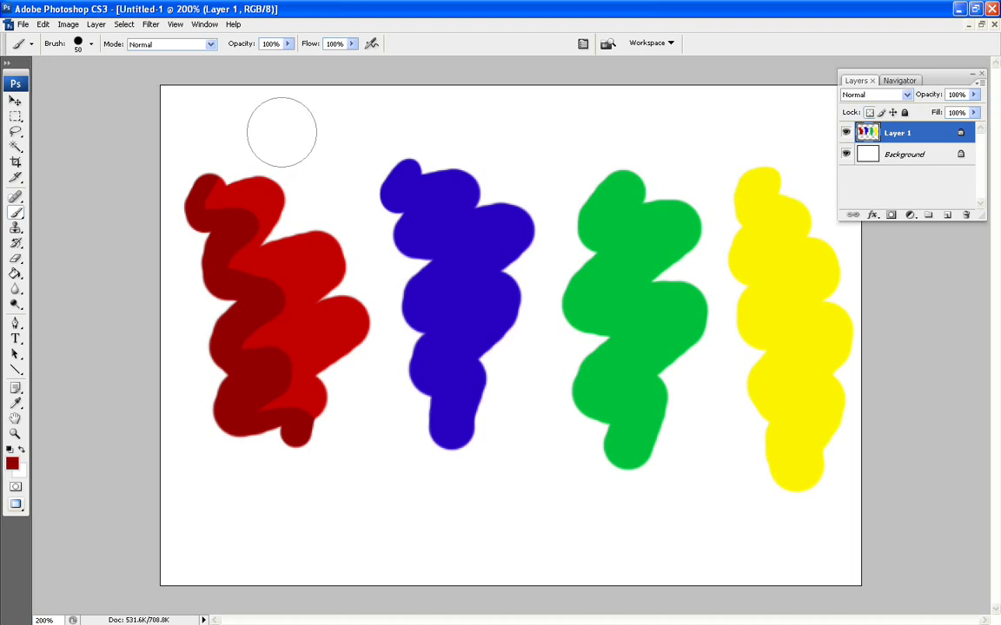
key(ctrl+alt+z)
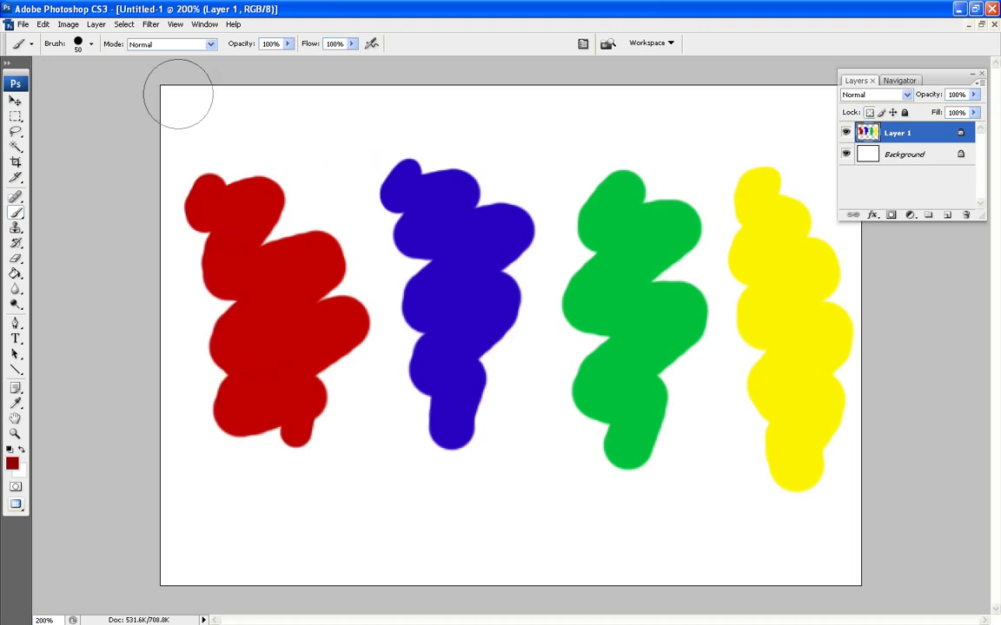
Draw a freehand Lasso selection at the canvas's top edge above the blue zigzag and deselect it.
click(16, 131)
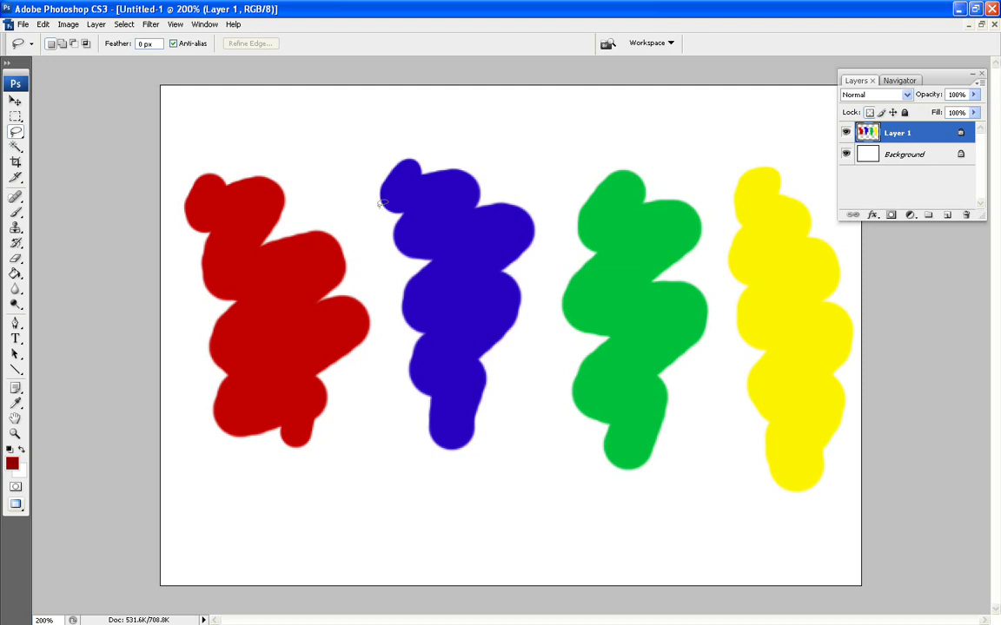
mouse_move(495, 71)
mouse_down()
mouse_move(521, 130)
mouse_move(452, 122)
mouse_move(556, 104)
mouse_move(543, 128)
mouse_move(439, 121)
mouse_move(491, 117)
mouse_move(439, 113)
mouse_move(438, 95)
mouse_up()
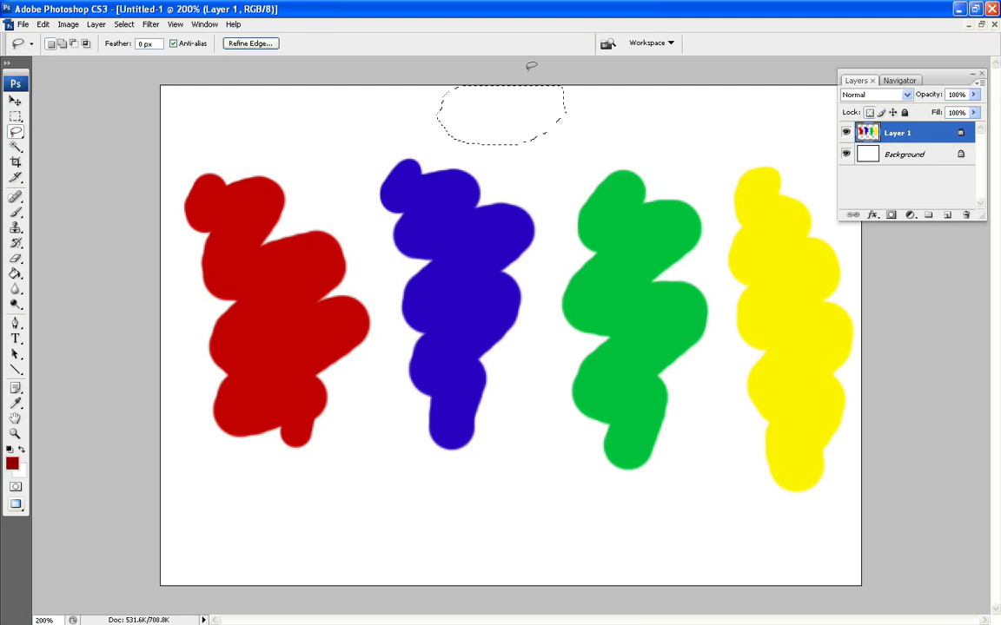
click(124, 23)
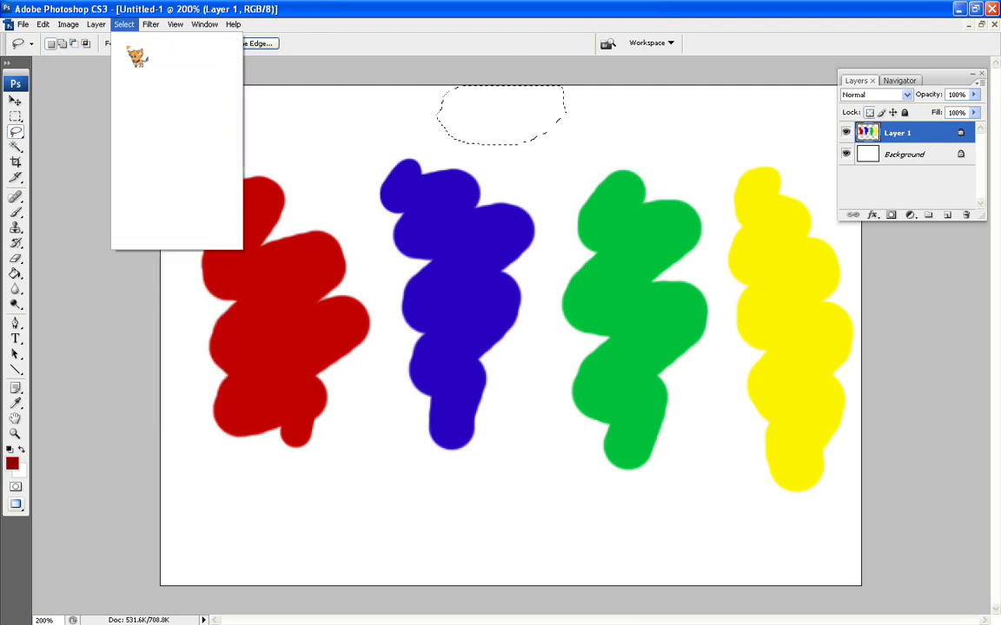
click(139, 56)
Add a new layer above Layer 1 and set the Brush tool's foreground colour to yellow, keeping dark red as background colour.
click(946, 214)
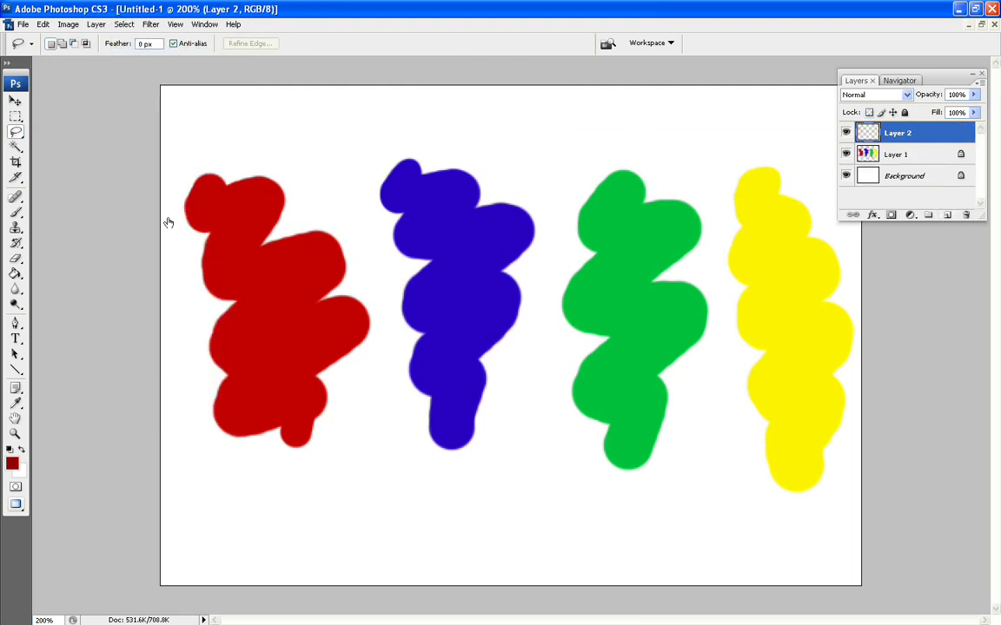
click(15, 213)
click(22, 450)
click(12, 464)
drag(425, 182, 421, 294)
click(396, 151)
click(521, 135)
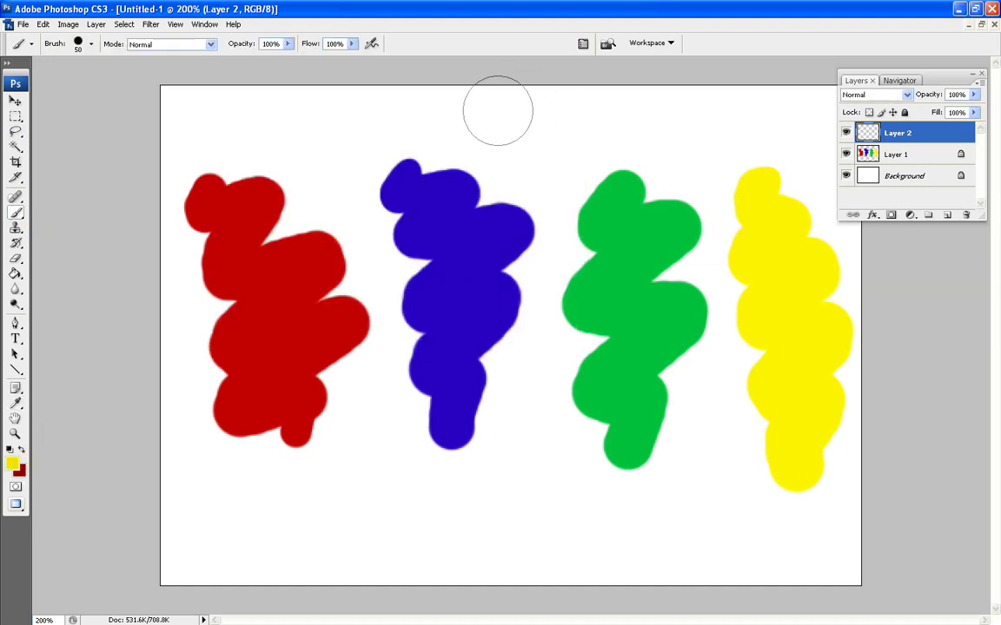
Paint a yellow sun at the canvas's top edge on Layer 2 and write "SUN" on it in white with a 16 px brush.
click(506, 108)
mouse_move(492, 102)
mouse_down()
mouse_move(512, 127)
mouse_move(489, 106)
mouse_move(533, 122)
mouse_move(487, 114)
mouse_move(527, 101)
mouse_up()
click(90, 45)
drag(51, 81, 32, 82)
click(130, 36)
click(14, 466)
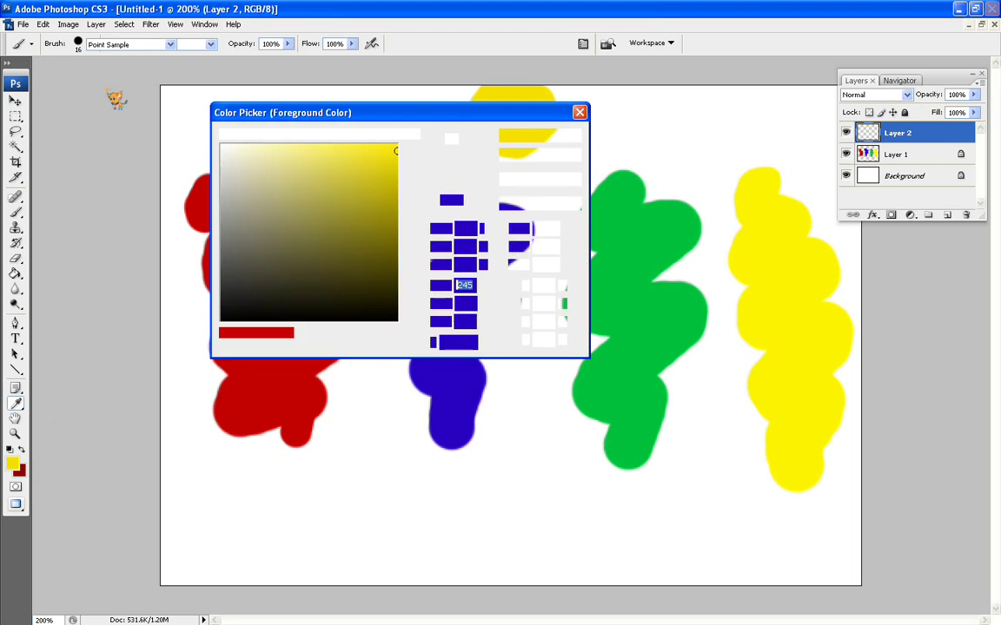
click(222, 146)
click(509, 134)
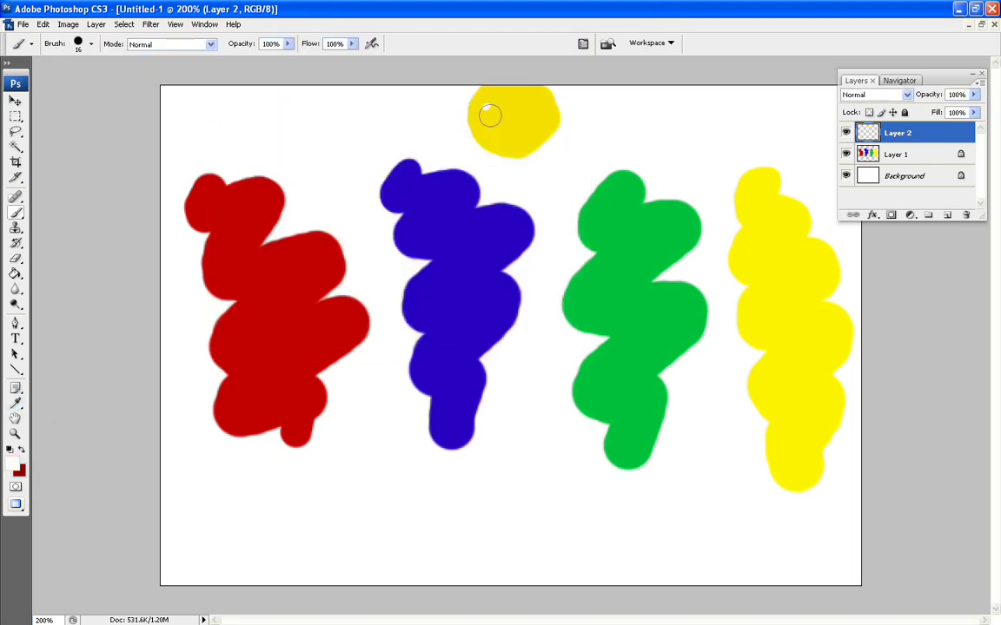
mouse_move(490, 116)
mouse_down()
mouse_move(517, 116)
mouse_move(514, 106)
mouse_move(540, 101)
mouse_move(536, 88)
mouse_move(527, 119)
mouse_up()
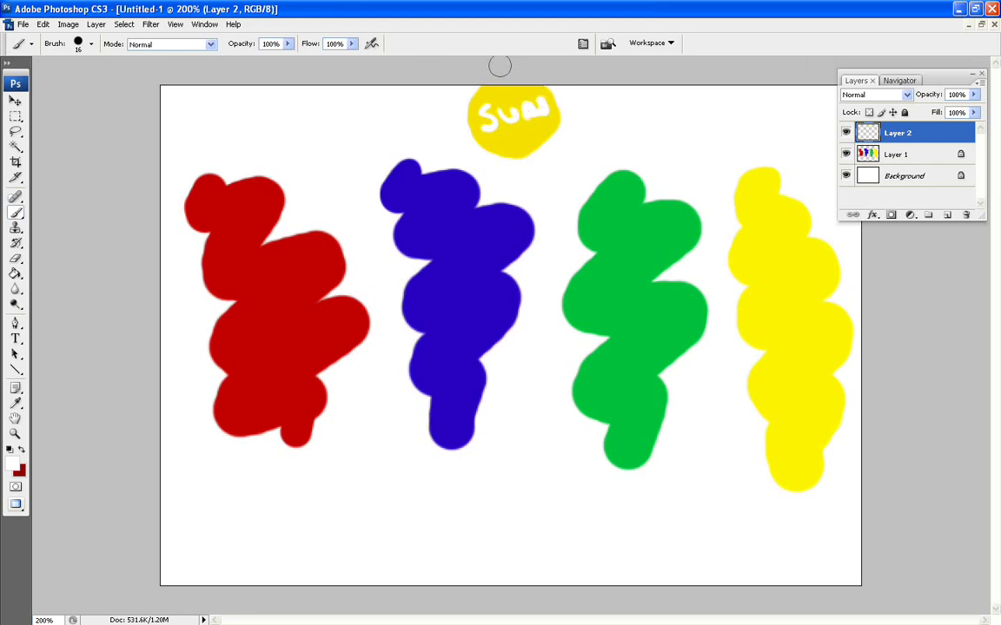
Make Layer 1 active, swap the colours so dark red is the foreground, and set the brush diameter to 86 px.
click(895, 154)
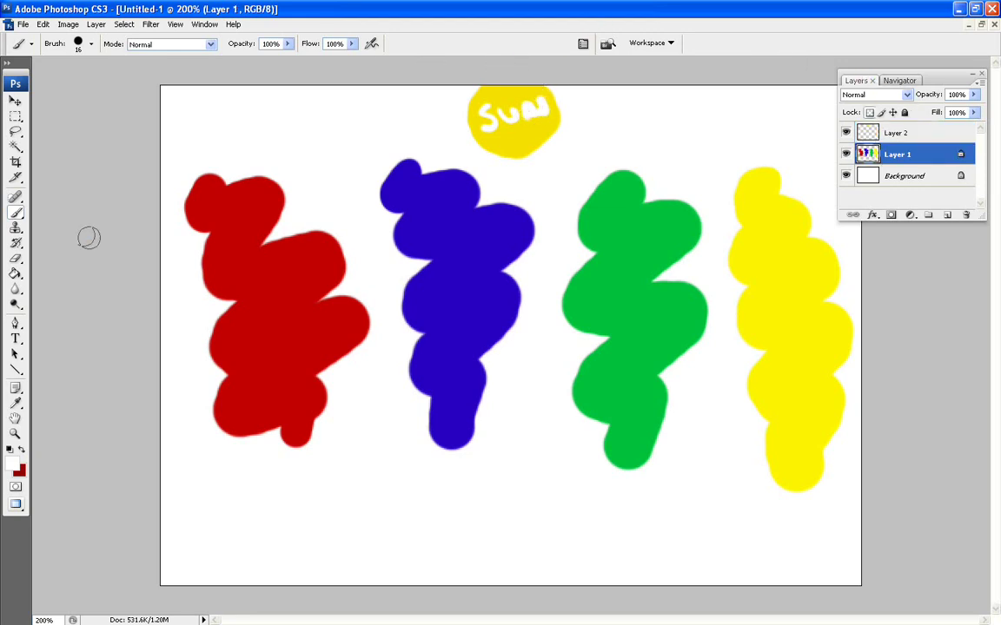
click(22, 449)
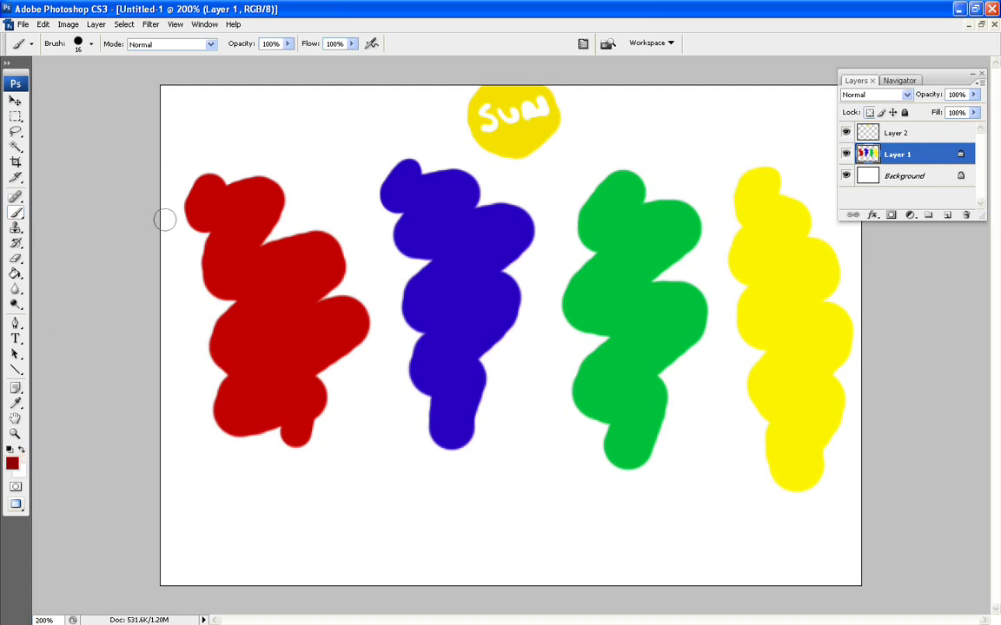
click(90, 43)
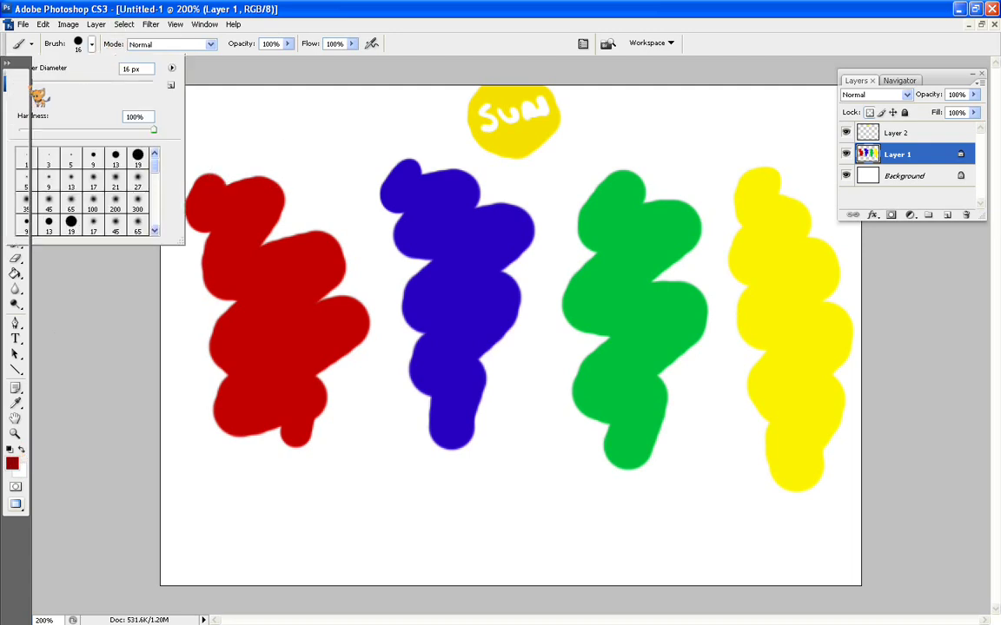
click(92, 46)
drag(32, 84, 76, 82)
click(197, 22)
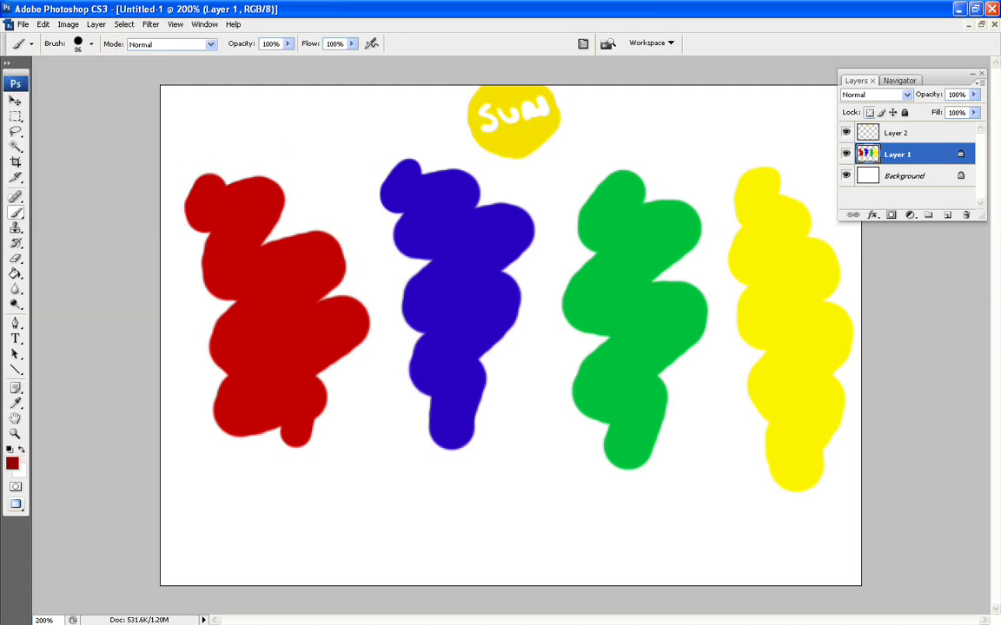
Try shading the red zigzag dark red with a stroke down its right side and within a Lasso selection over its left side, undoing both.
mouse_move(238, 178)
mouse_down()
mouse_move(312, 326)
mouse_move(274, 382)
mouse_up()
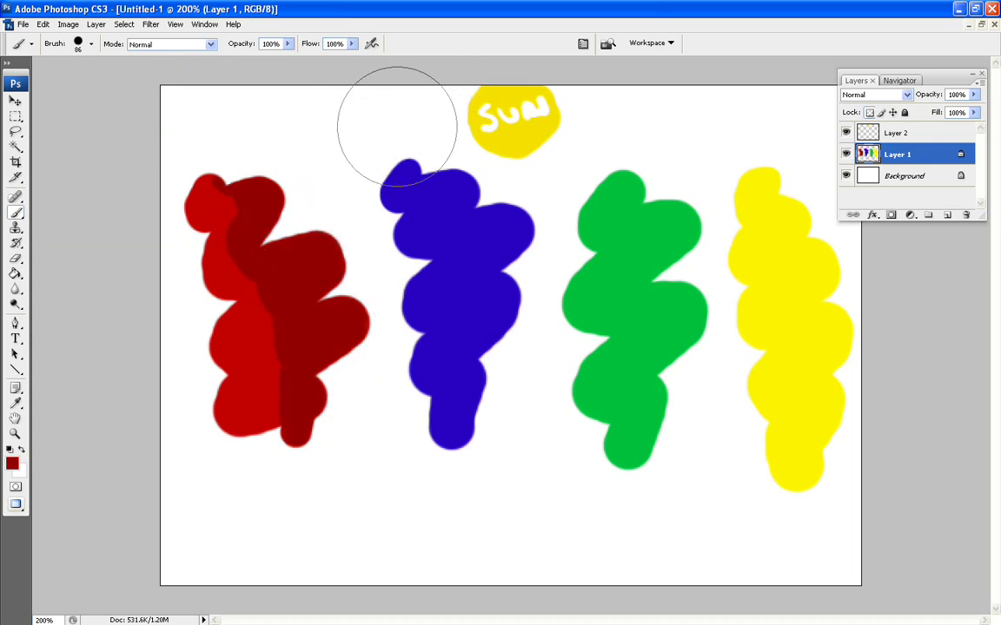
key(ctrl+z)
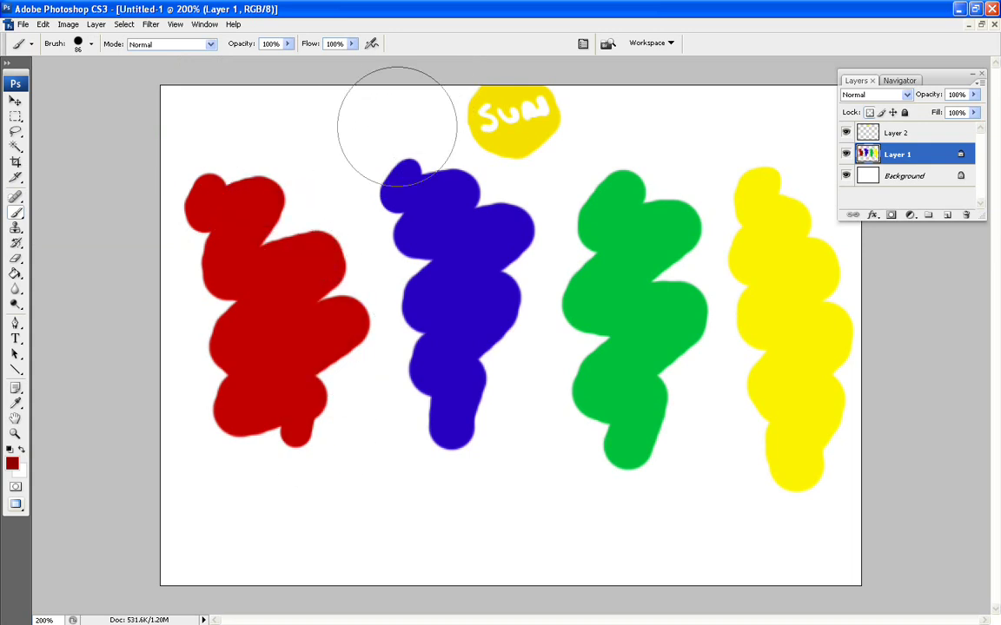
click(15, 131)
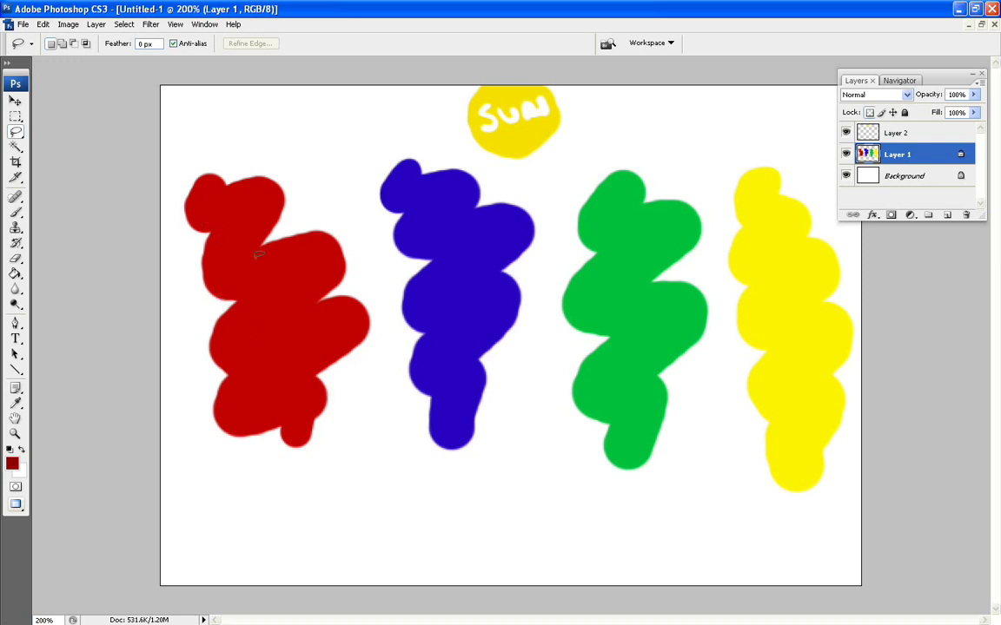
mouse_move(186, 169)
mouse_down()
mouse_move(343, 415)
mouse_move(160, 382)
mouse_move(144, 161)
mouse_move(163, 172)
mouse_move(302, 503)
mouse_up()
click(16, 213)
click(103, 24)
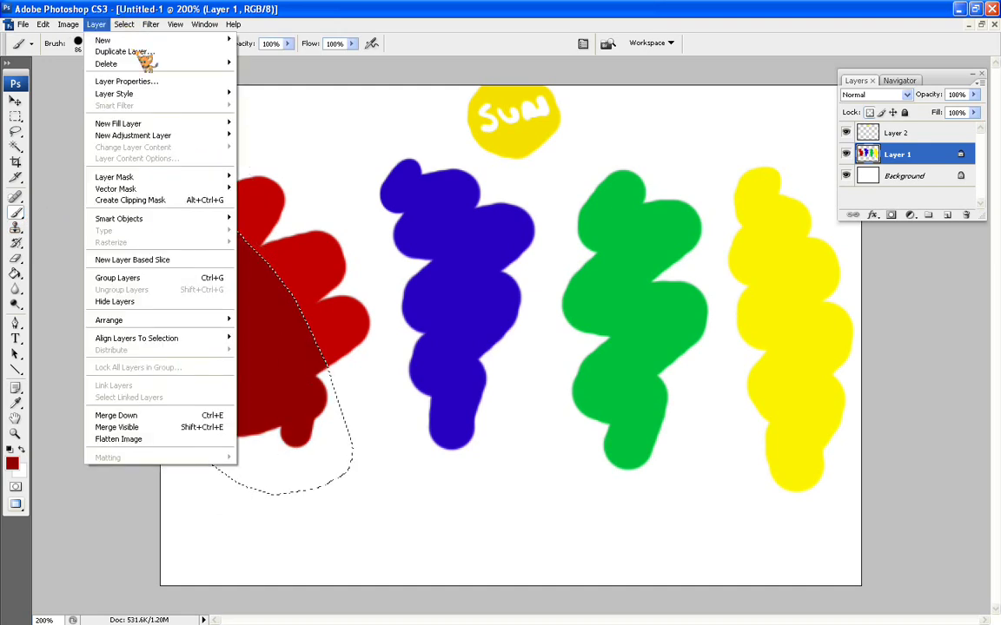
mouse_move(124, 25)
click(138, 53)
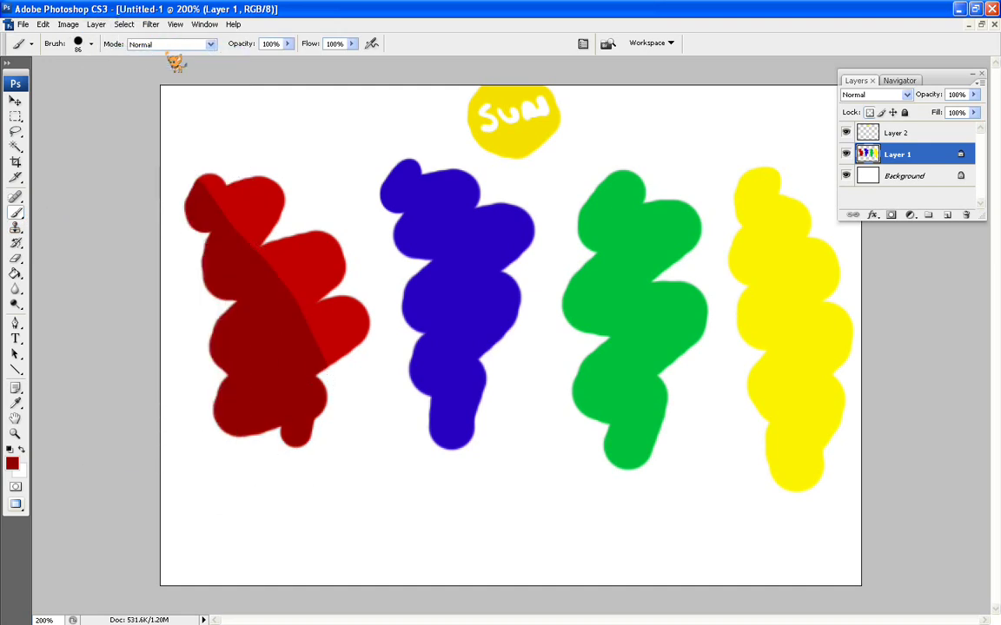
key(ctrl+z)
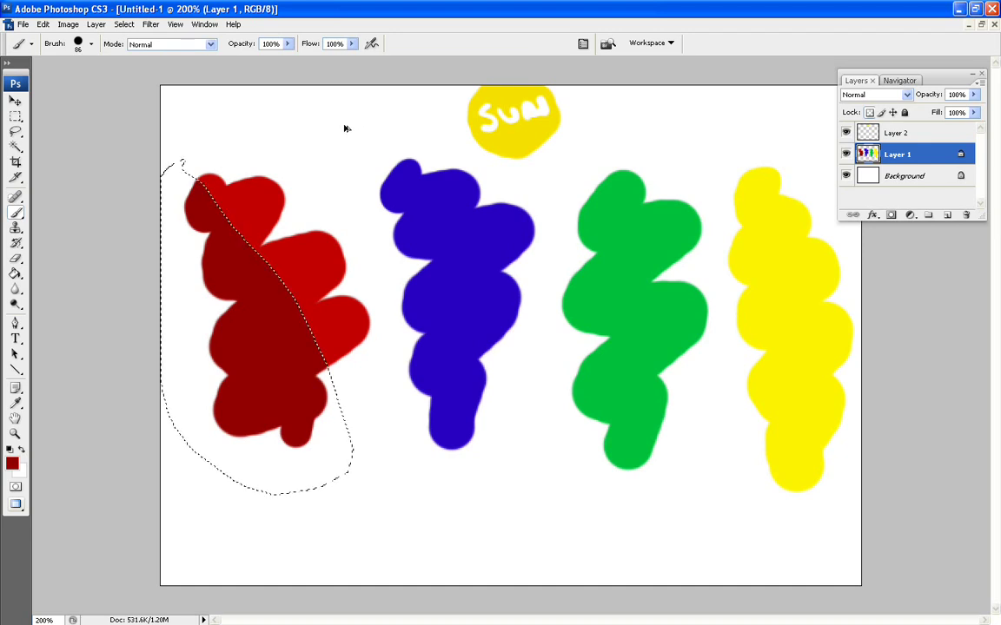
key(ctrl+z)
Lasso a wavy strip along the red zigzag's left side, fill it with dark red using the Paint Bucket, and deselect.
click(15, 131)
click(261, 99)
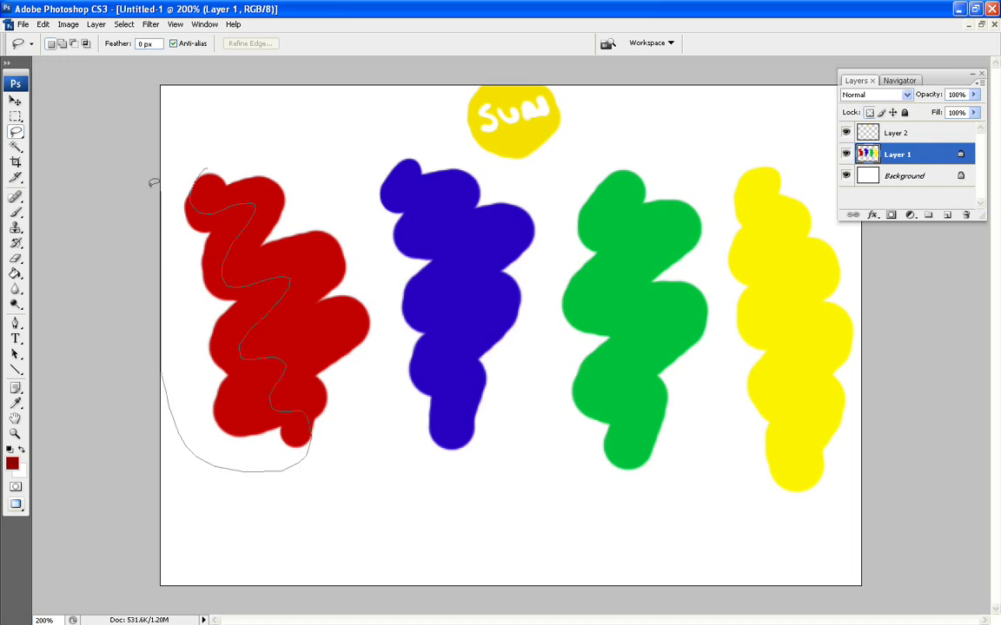
drag(178, 162, 205, 155)
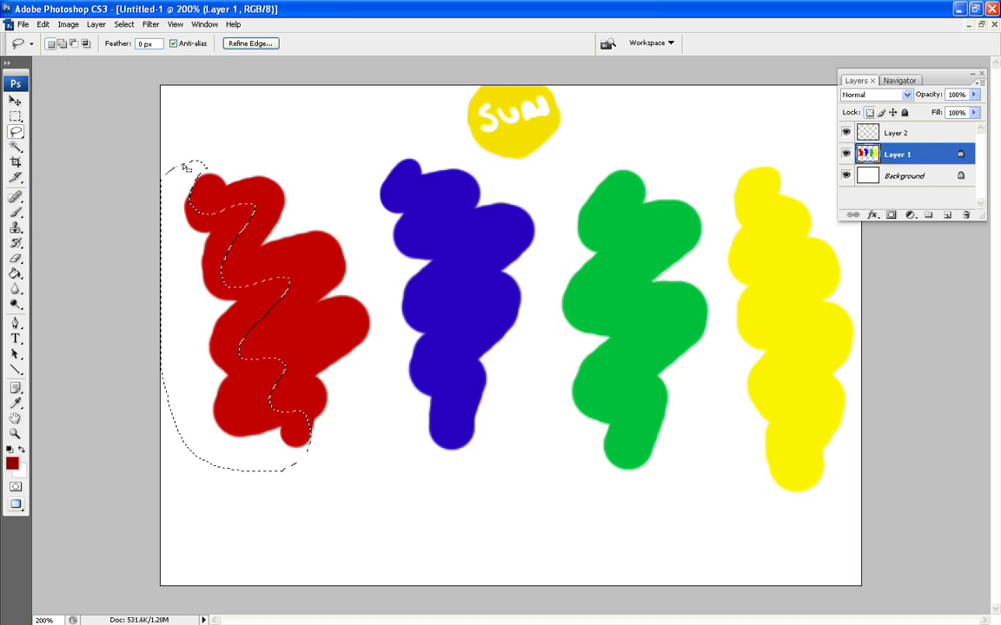
click(15, 275)
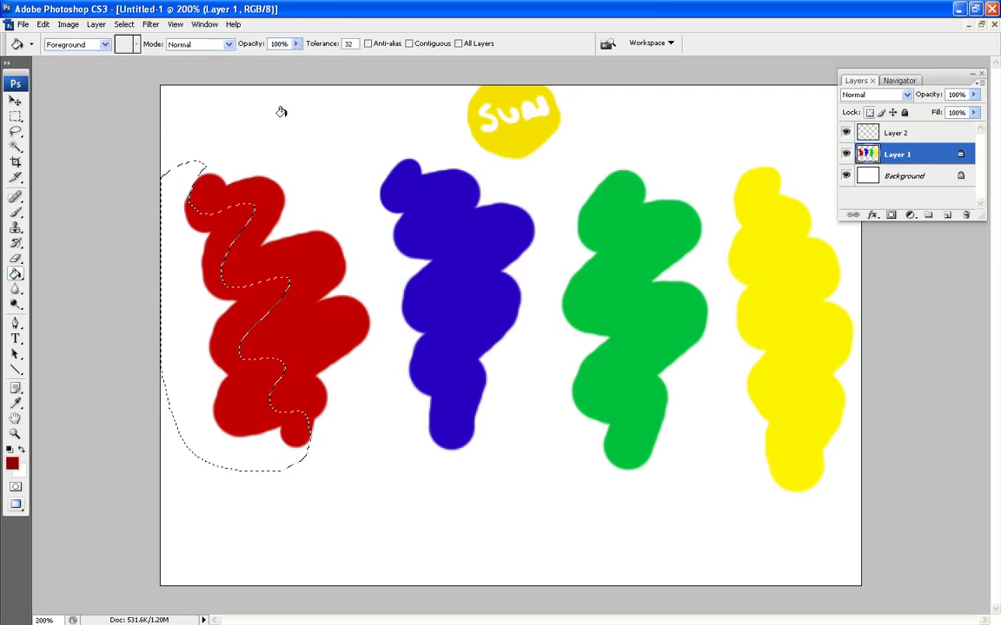
click(235, 225)
click(124, 24)
click(135, 52)
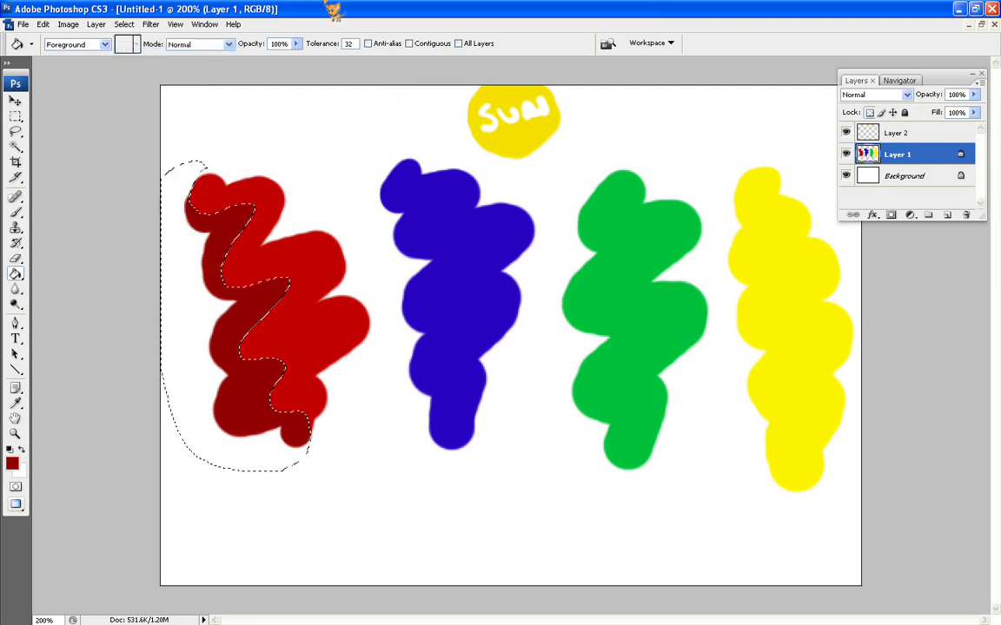
click(15, 434)
click(201, 306)
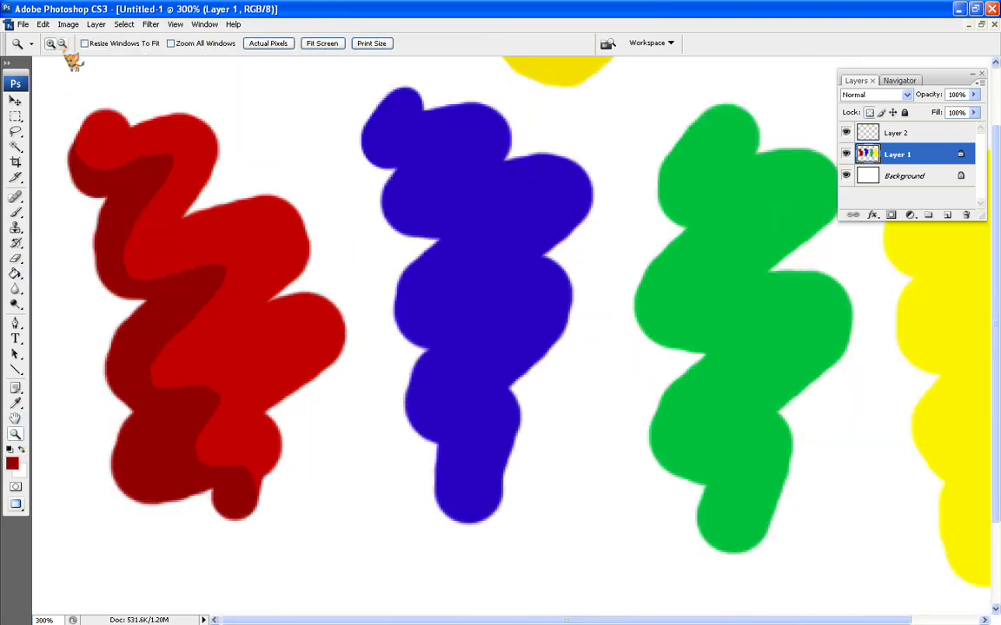
click(237, 227)
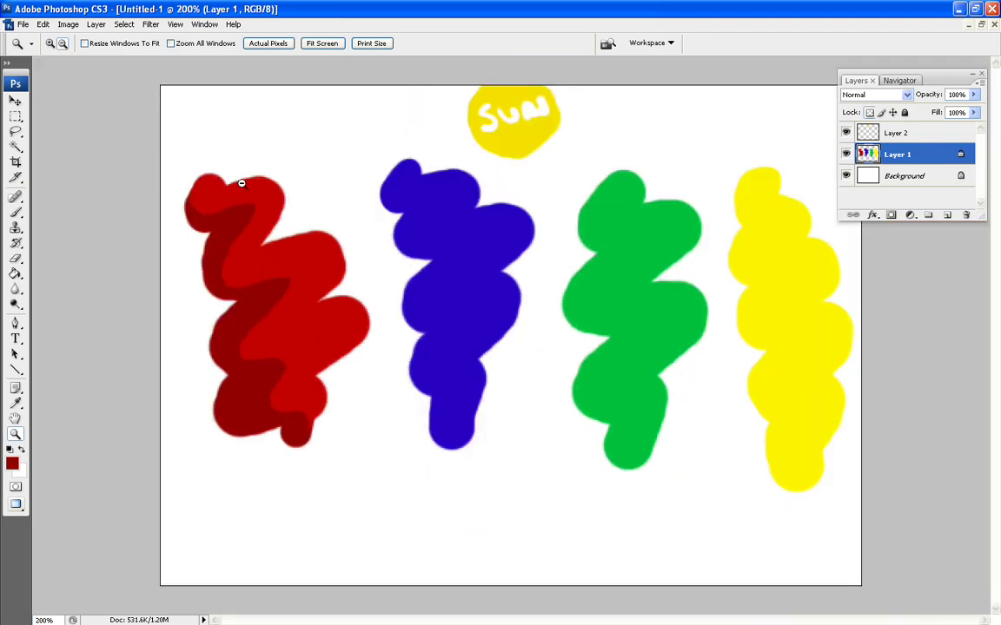
click(15, 212)
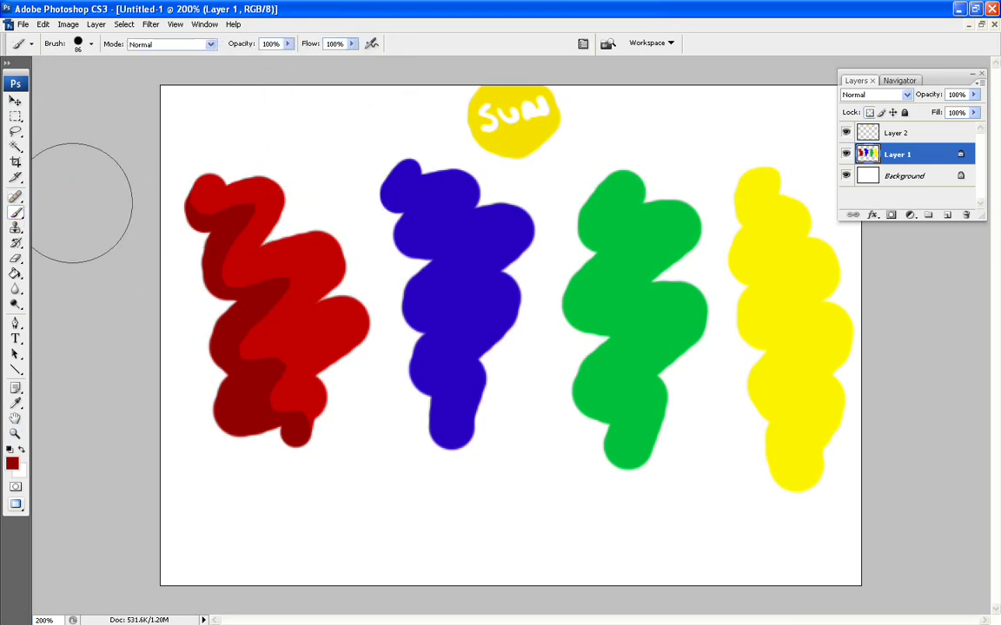
Sample the red zigzag's base red and set the foreground colour to a lighter, brighter red.
click(15, 403)
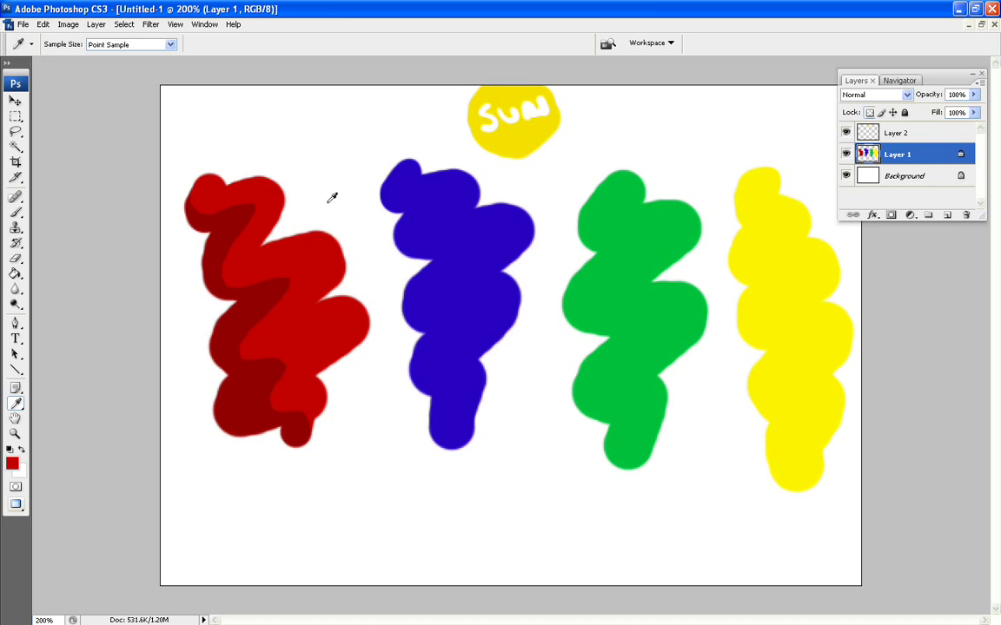
click(13, 463)
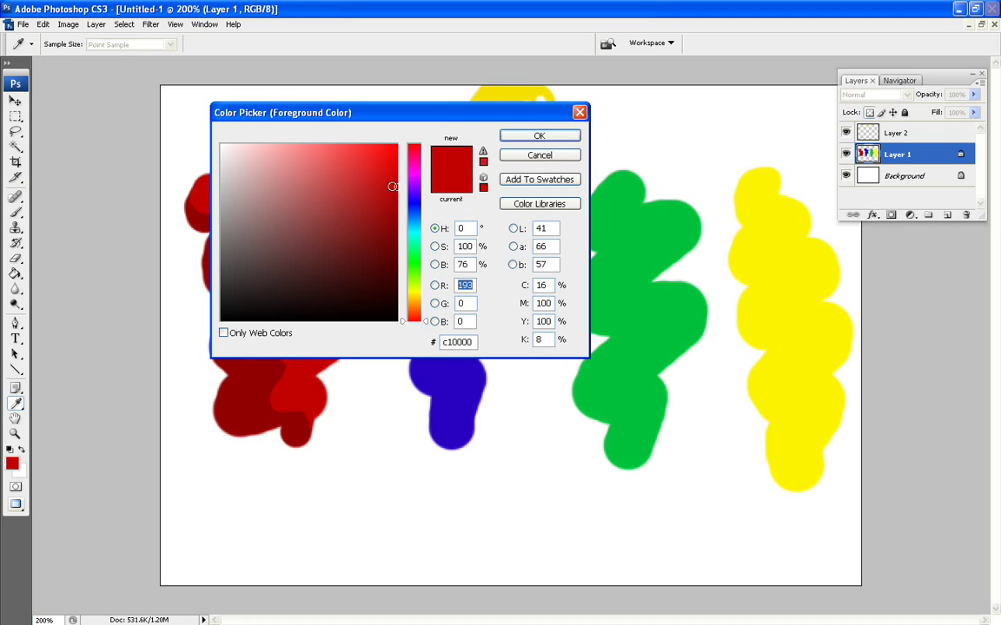
mouse_move(392, 186)
mouse_down()
mouse_move(402, 141)
mouse_move(404, 189)
mouse_move(364, 157)
mouse_up()
click(539, 137)
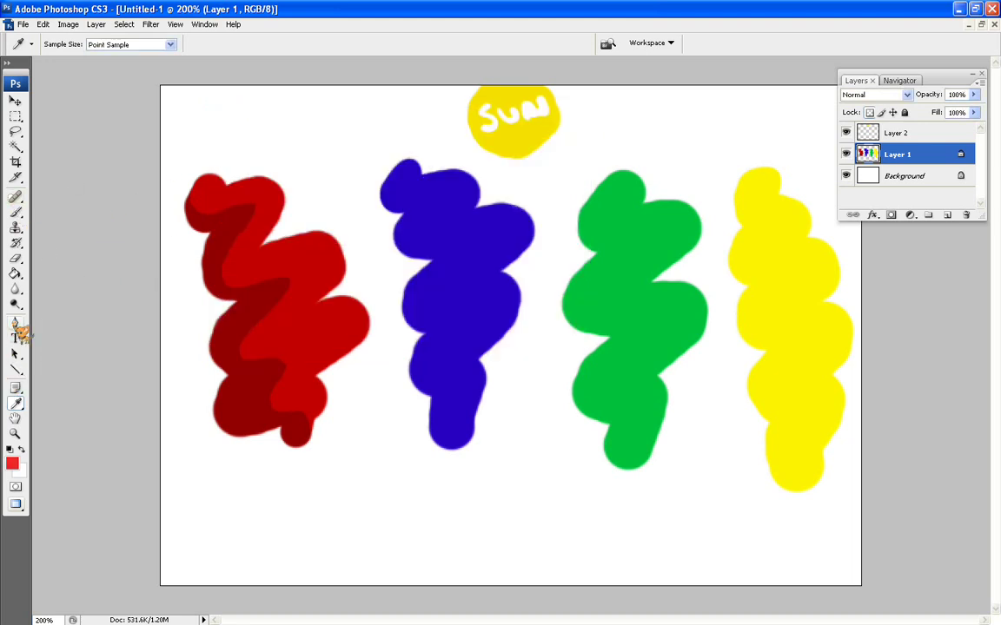
Lasso a wavy strip along the red zigzag's upper right edge, fill it with the light red using the Paint Bucket, and deselect.
click(16, 131)
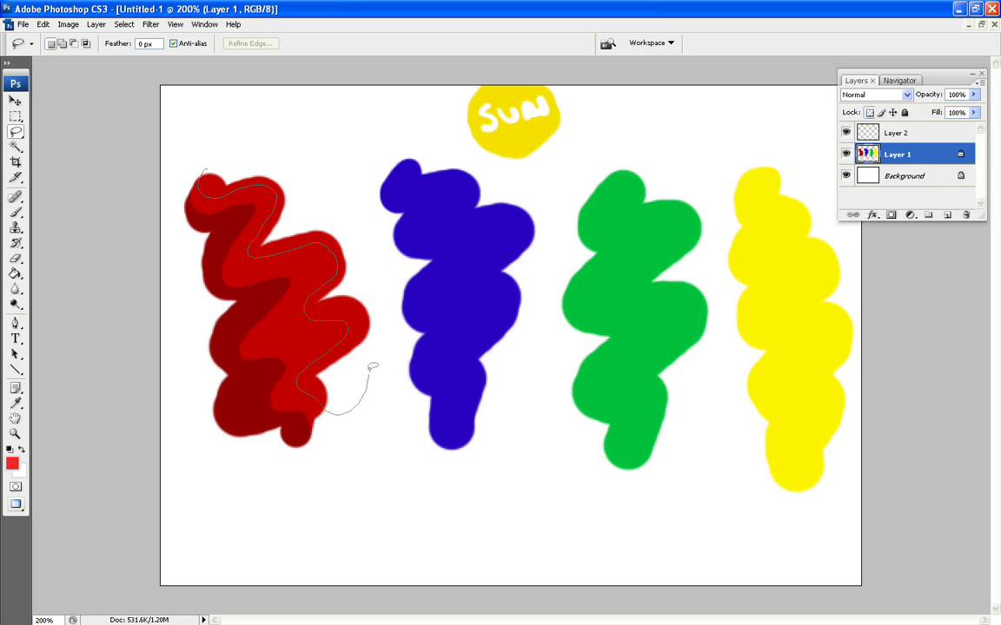
drag(253, 155, 255, 150)
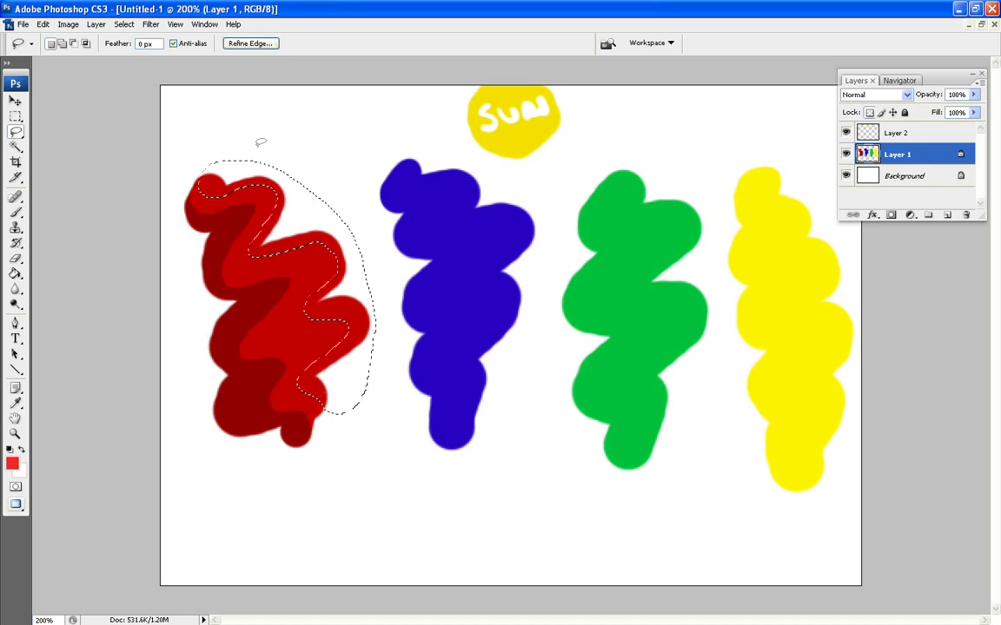
click(15, 275)
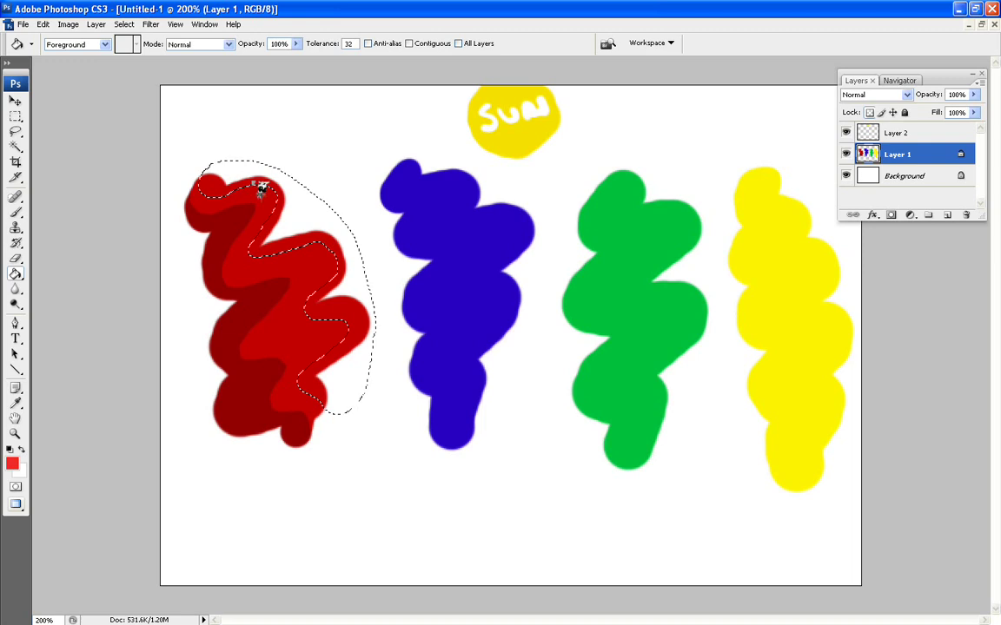
click(264, 184)
click(124, 26)
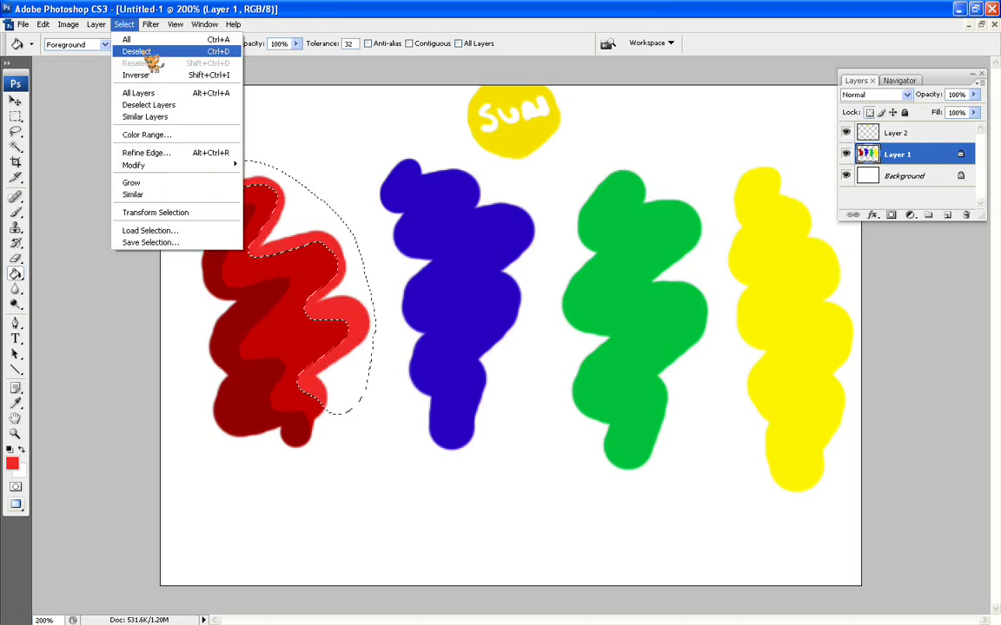
click(129, 50)
key(ctrl+d)
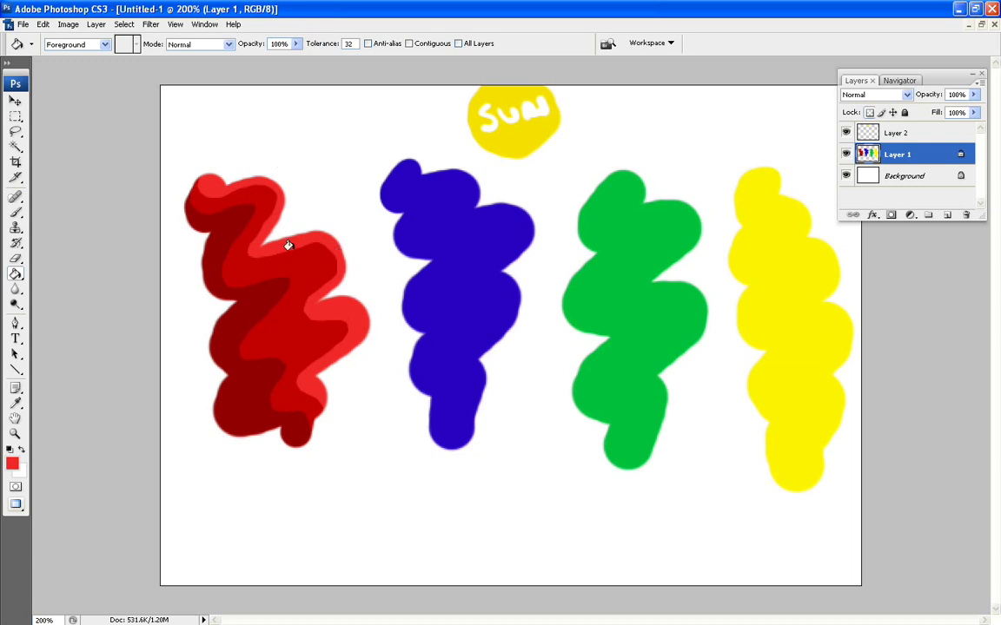
Sample the blue of the second zigzag and set the foreground colour to a darker blue.
click(16, 403)
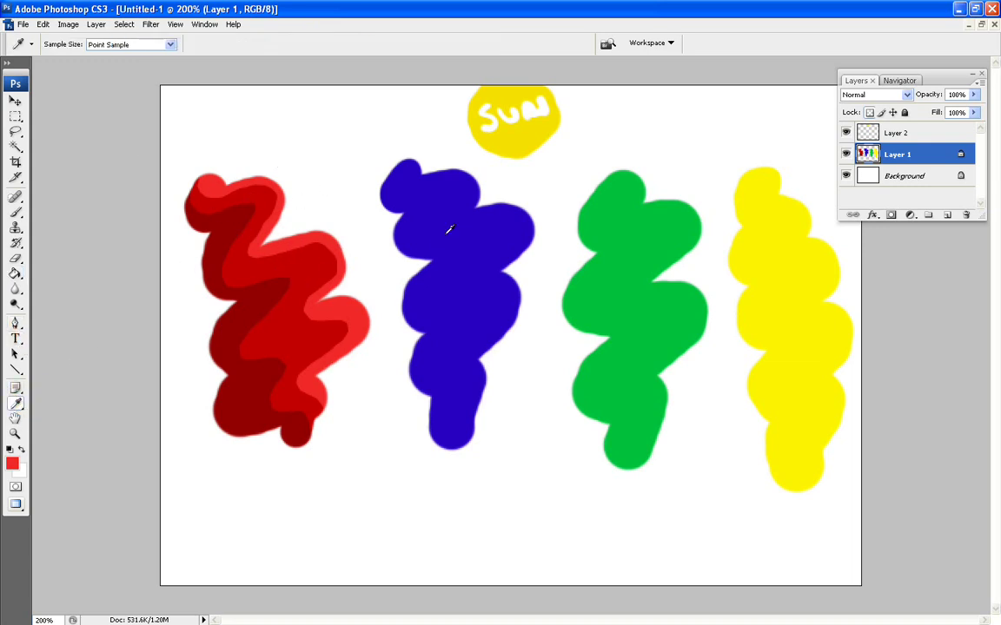
click(12, 463)
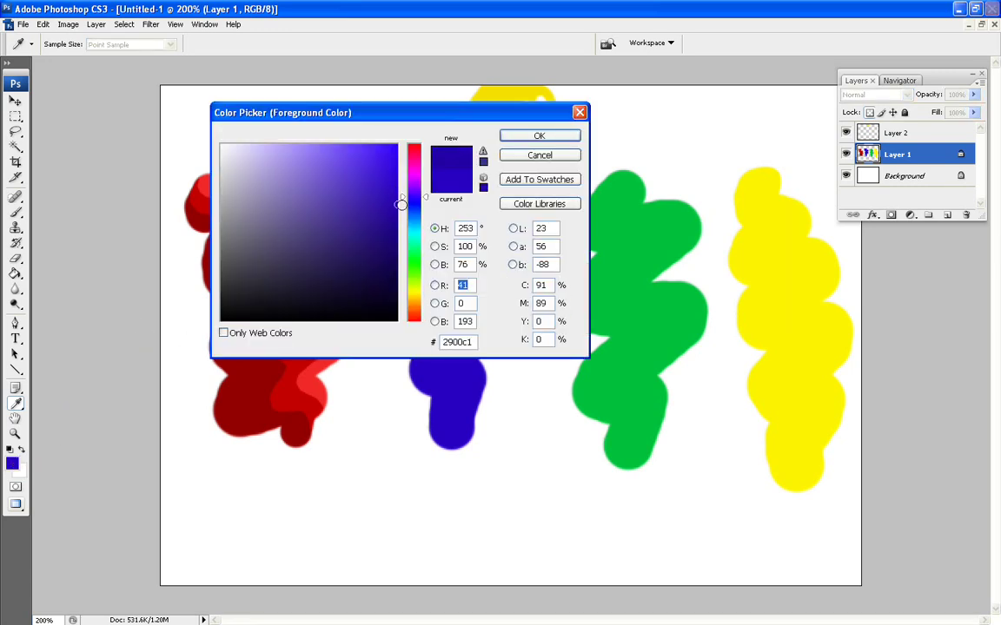
drag(401, 205, 434, 227)
click(539, 136)
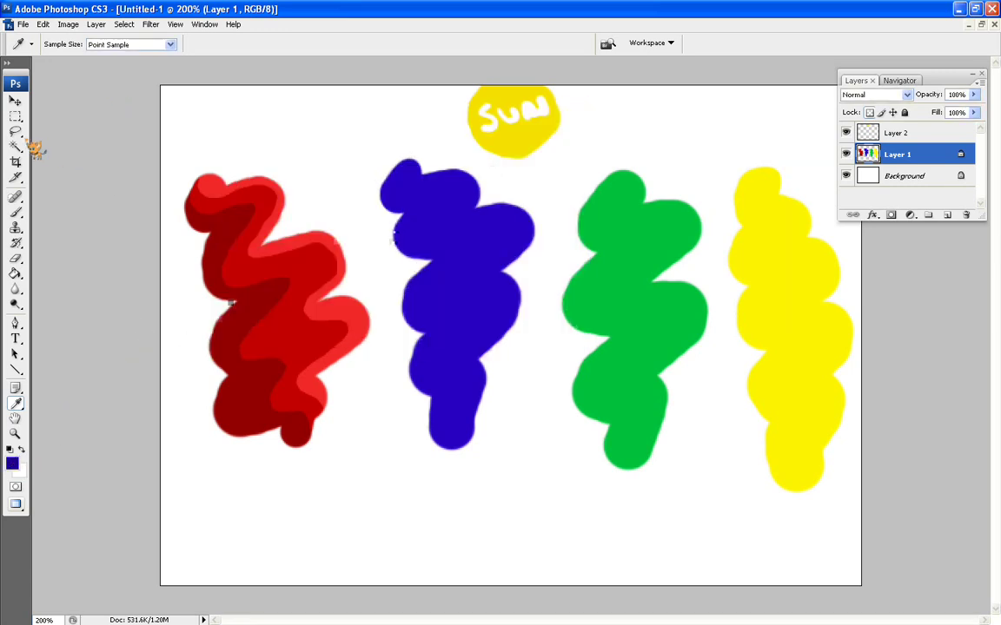
Draw a freehand Lasso selection around the left side of the blue zigzag, following its waves through the middle.
click(15, 131)
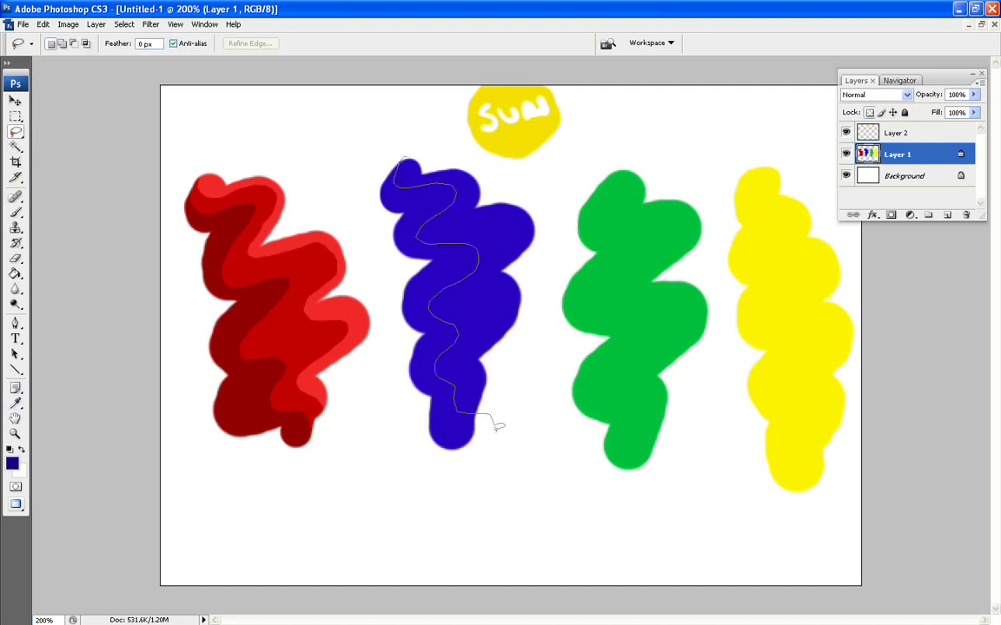
mouse_move(486, 448)
mouse_down()
mouse_move(380, 455)
mouse_move(372, 380)
mouse_up()
mouse_move(378, 272)
mouse_down()
mouse_move(349, 205)
mouse_move(372, 146)
mouse_move(416, 148)
mouse_up()
Shade the selected left side of the blue zigzag with the Gradient tool in dark blue at 34% opacity, and deselect.
click(16, 274)
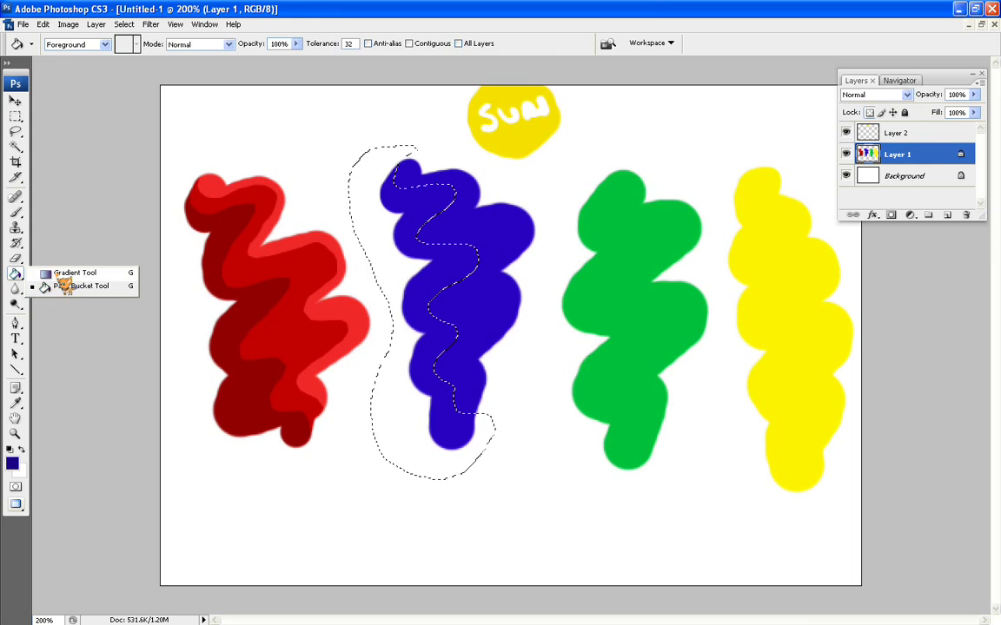
click(63, 273)
click(350, 43)
drag(352, 58, 304, 58)
click(385, 36)
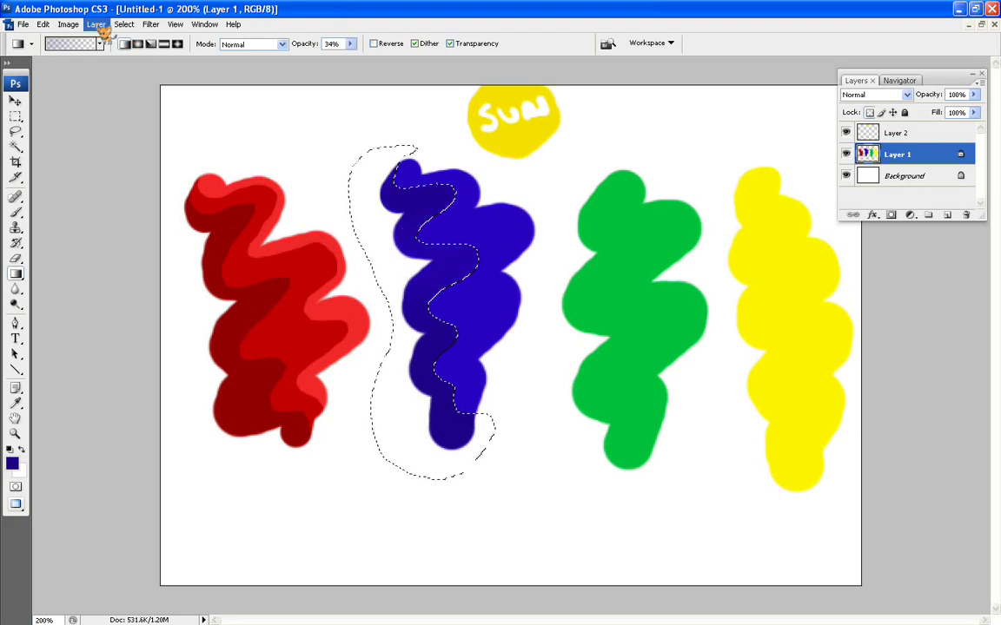
click(124, 25)
click(145, 55)
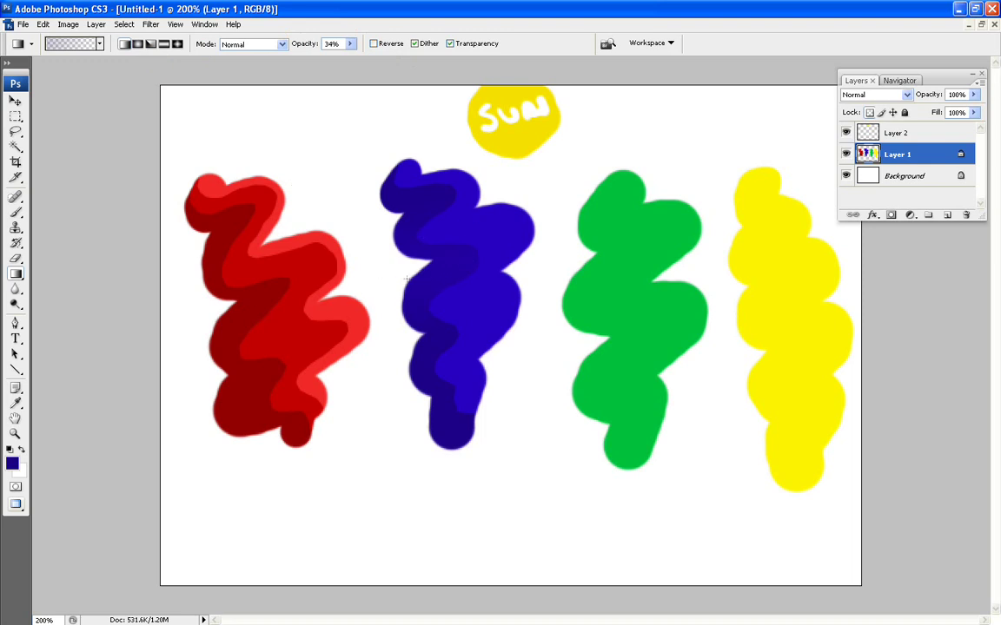
Sample the mid blue of the blue zigzag and set the foreground colour to a lighter blue, #6c48f4.
click(16, 403)
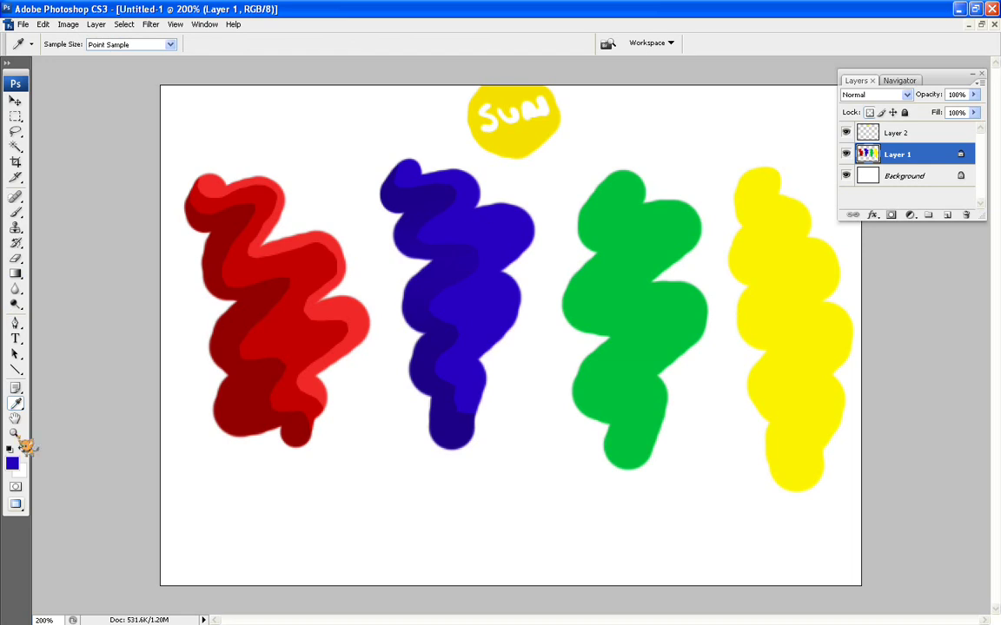
click(12, 463)
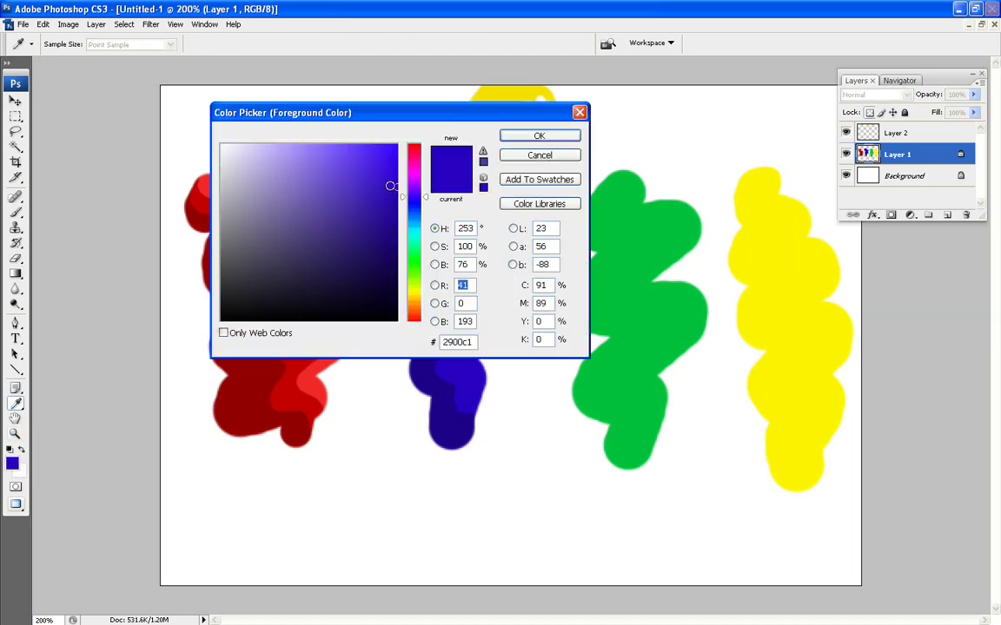
drag(388, 184, 347, 152)
click(539, 137)
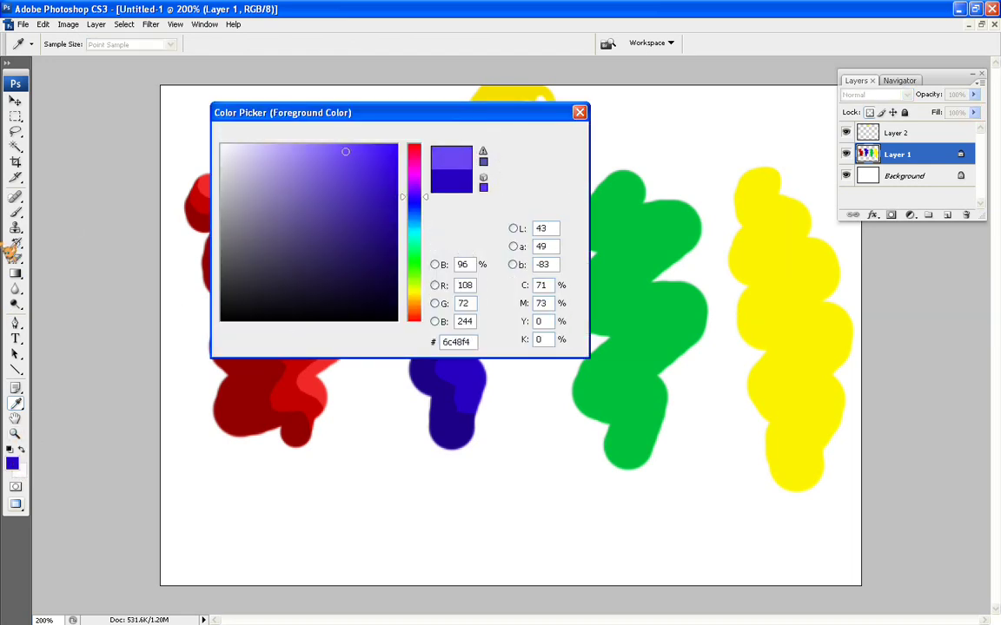
Lasso a wavy strip along the blue zigzag's upper right edge, apply a light blue gradient at 34% opacity, and deselect.
key(l)
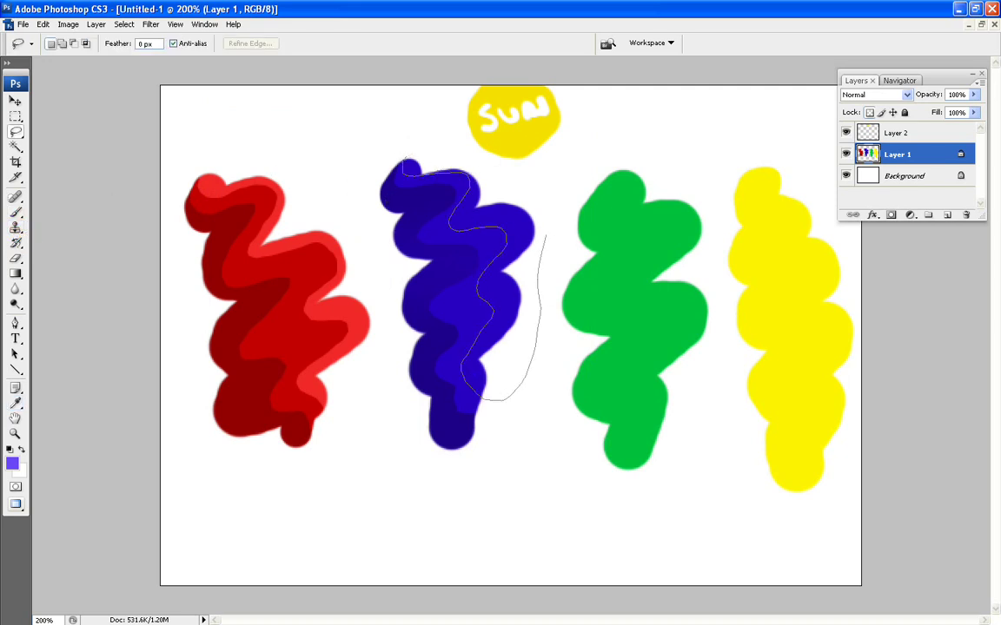
drag(456, 152, 424, 153)
key(g)
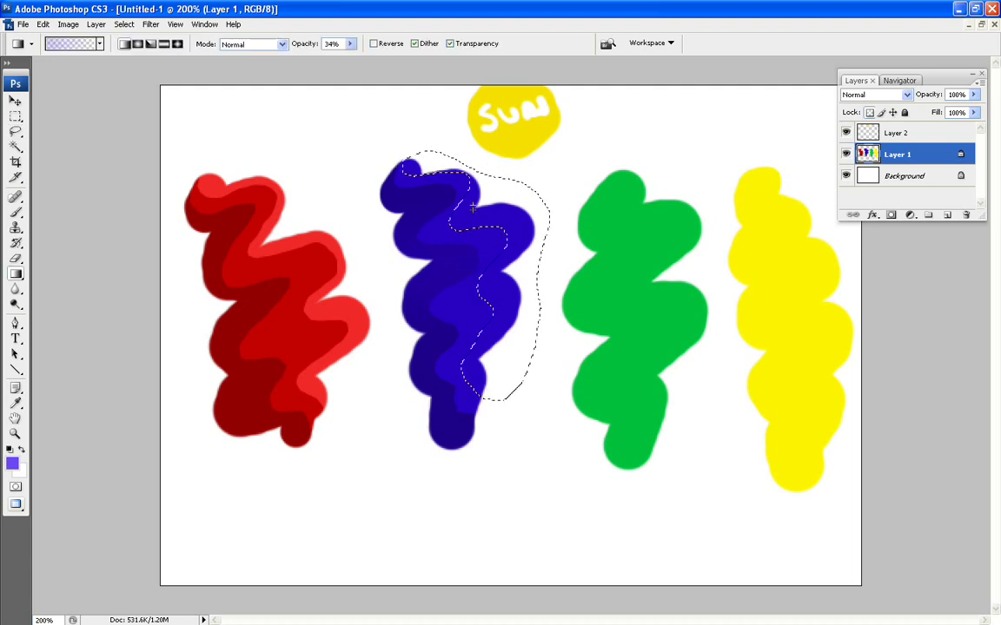
mouse_move(474, 212)
mouse_down()
mouse_move(498, 259)
mouse_move(498, 317)
mouse_up()
key(l)
key(ctrl+d)
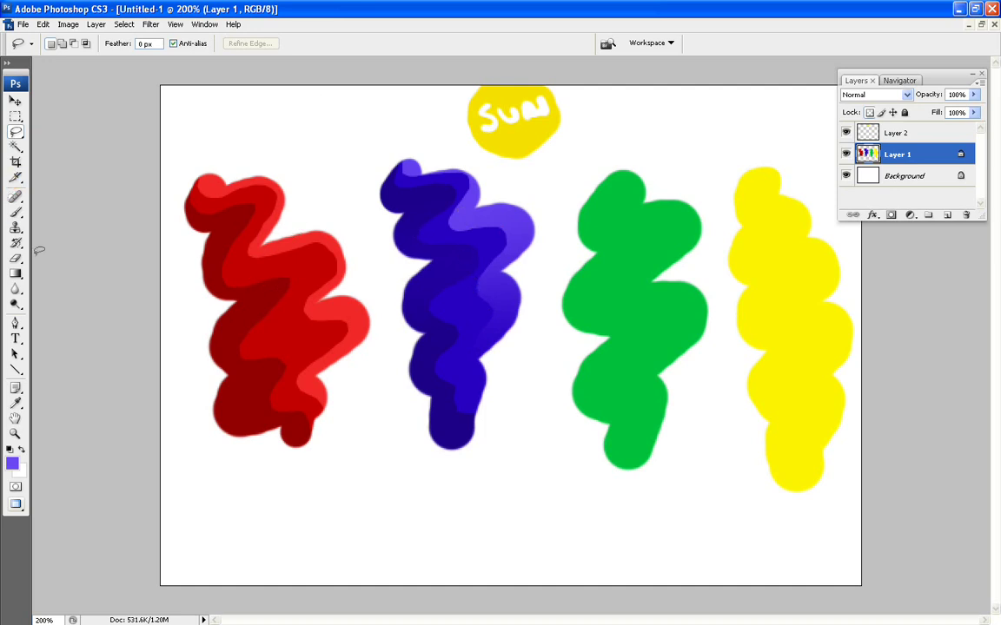
Sample the green of the third zigzag and set the Brush to a soft 35 px tip with 0% hardness.
click(16, 404)
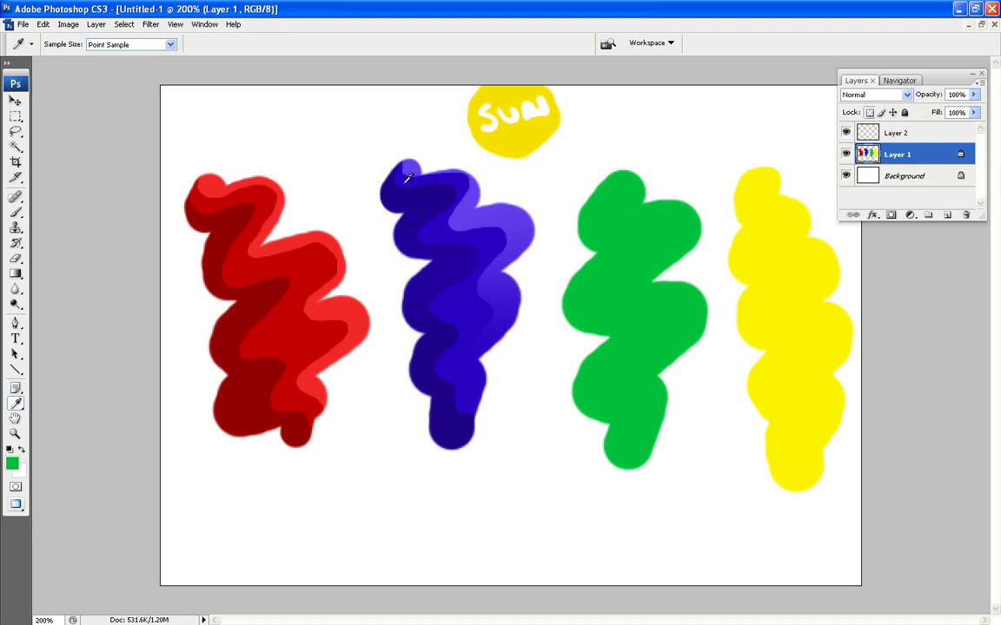
click(19, 213)
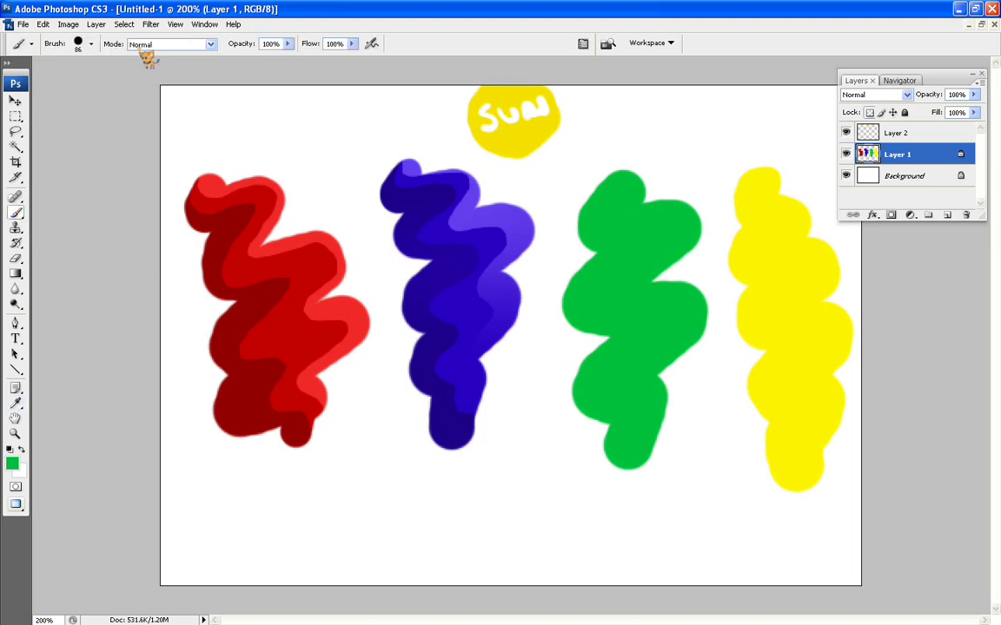
click(91, 43)
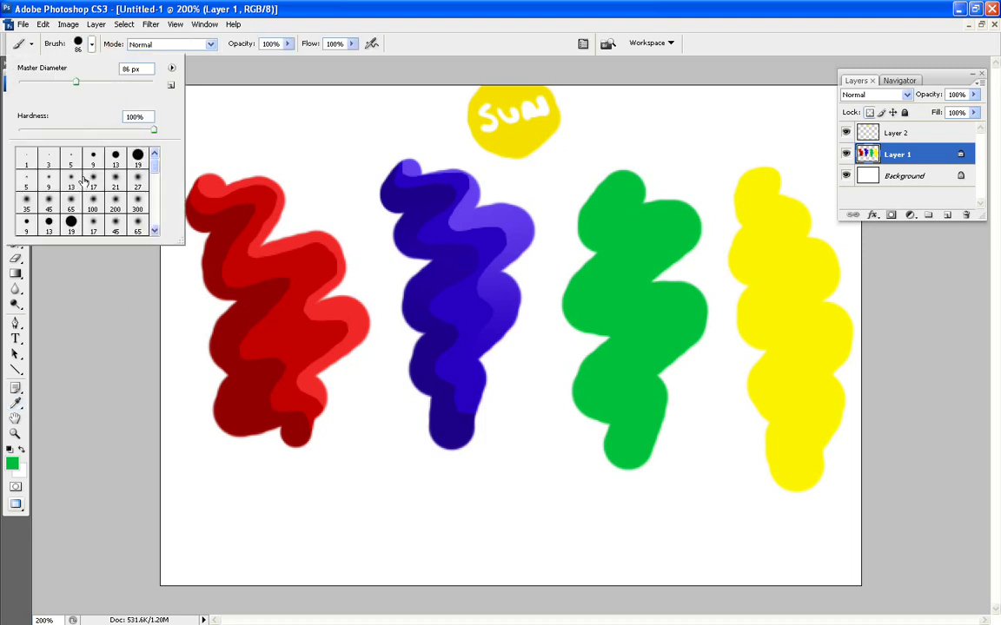
click(26, 205)
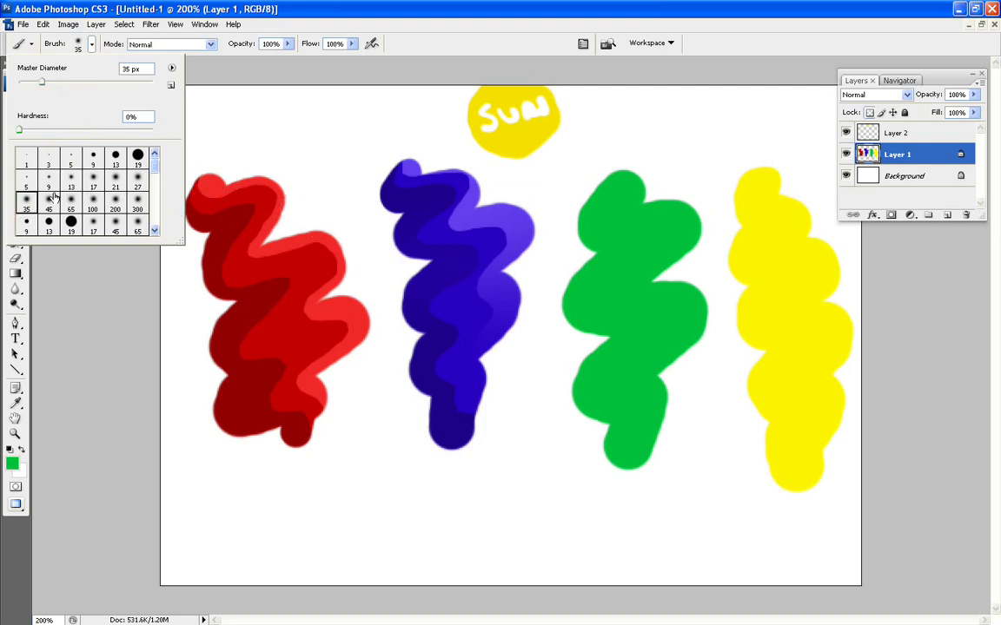
mouse_move(19, 129)
mouse_down()
mouse_move(172, 122)
mouse_move(15, 132)
mouse_up()
click(259, 15)
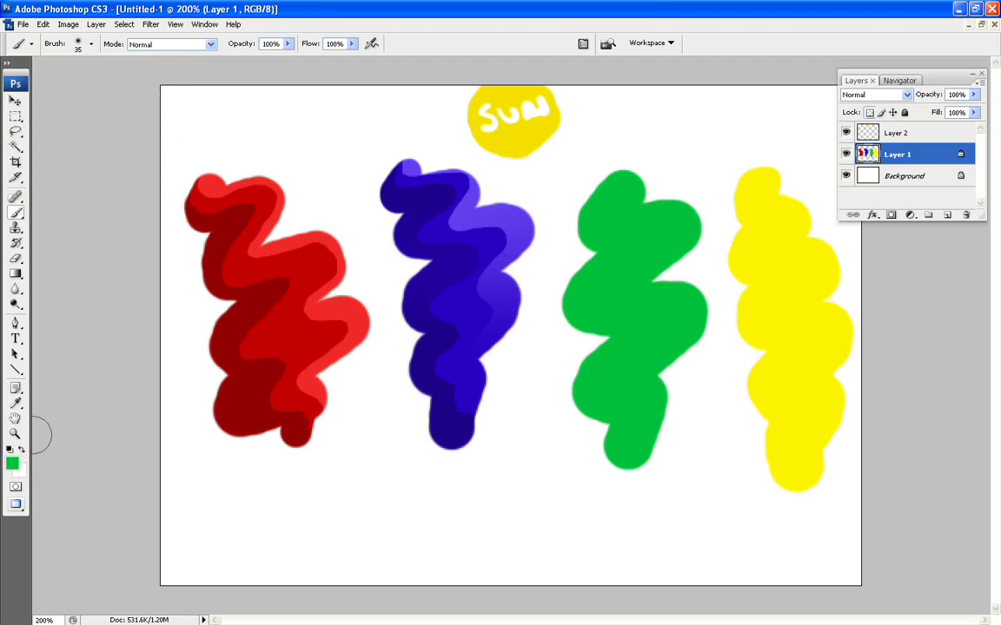
Set the foreground colour to a darker shade of the sampled green.
click(13, 463)
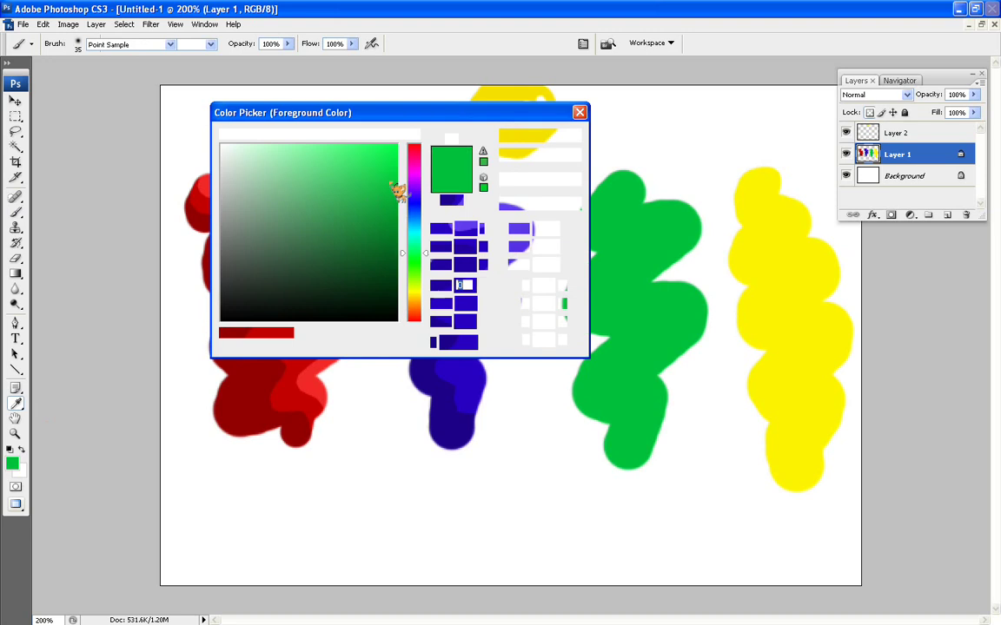
drag(396, 190, 397, 227)
click(540, 136)
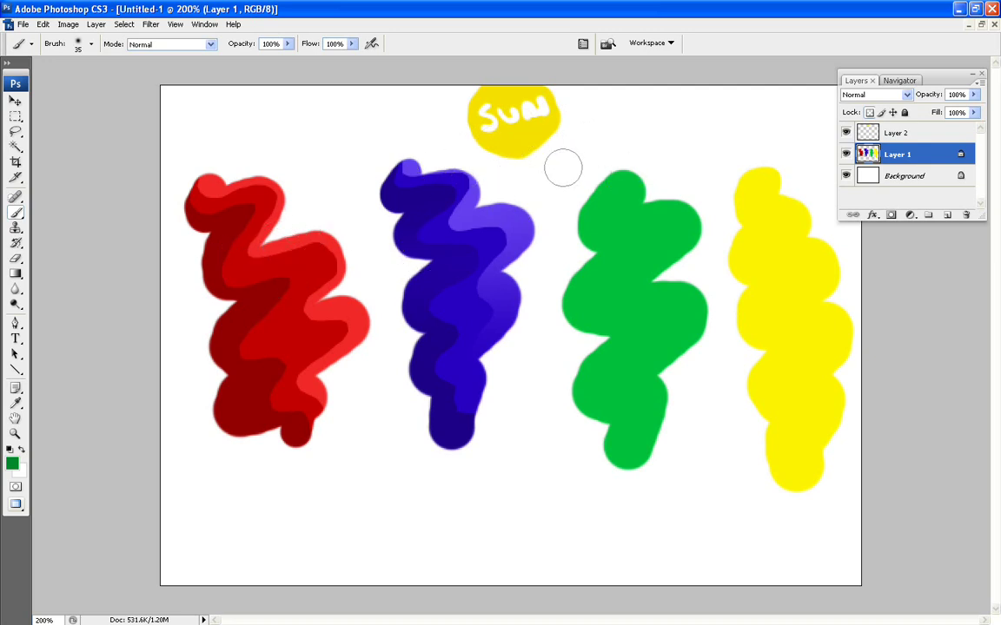
Undo a trial stroke on the green zigzag's upper left and brush a soft dark green shadow down its right side.
drag(631, 167, 594, 200)
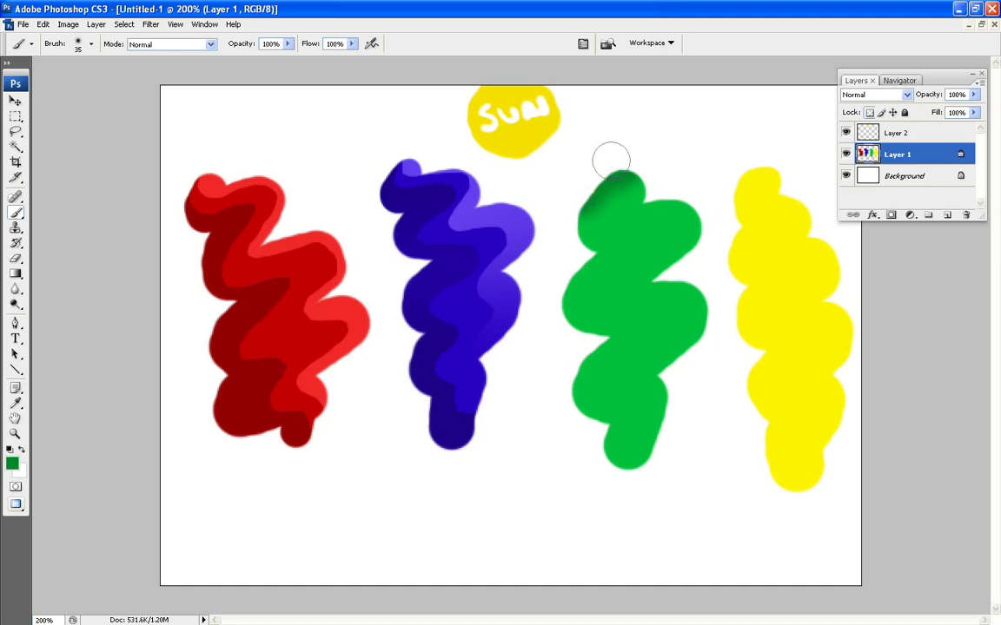
key(ctrl+z)
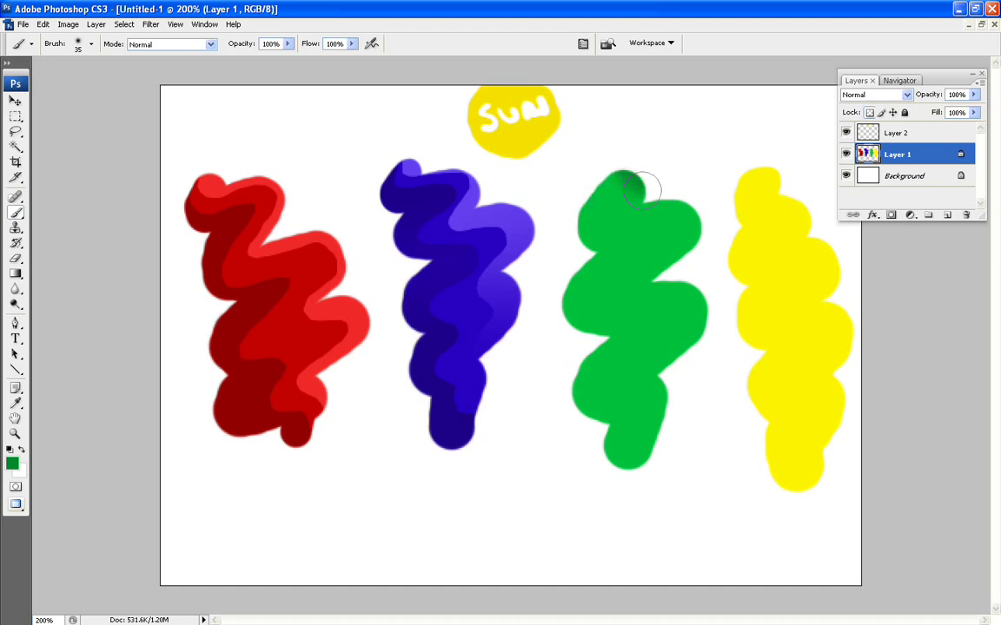
drag(627, 178, 614, 230)
mouse_move(658, 201)
mouse_down()
mouse_move(691, 217)
mouse_move(657, 282)
mouse_move(635, 256)
mouse_move(675, 217)
mouse_move(663, 201)
mouse_move(688, 249)
mouse_move(696, 322)
mouse_move(645, 382)
mouse_move(655, 420)
mouse_move(611, 469)
mouse_up()
drag(630, 389, 667, 369)
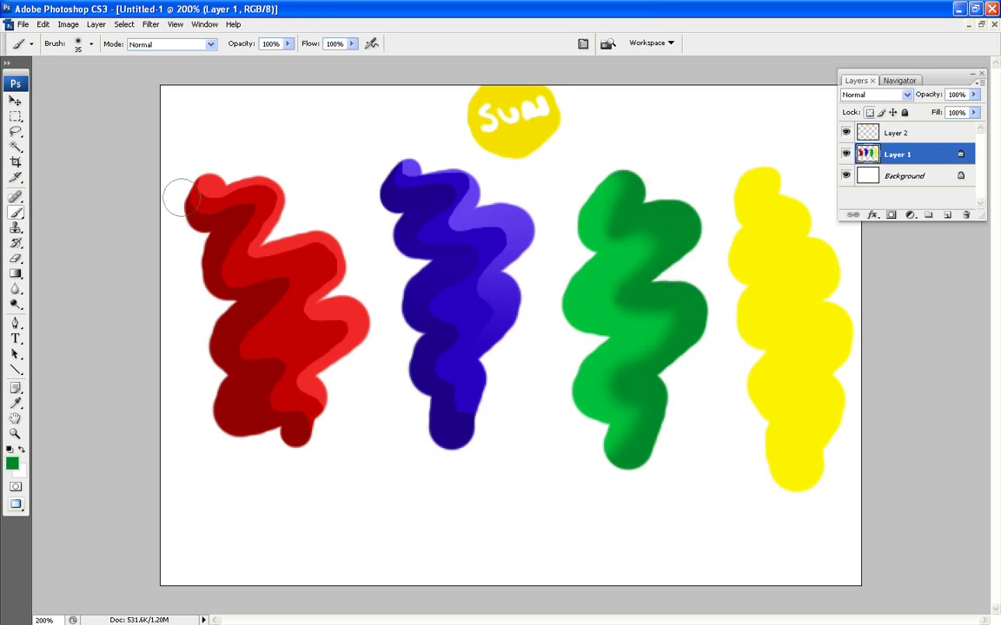
Set the foreground to light green #36f071 from the sampled green and brush soft highlights along the green zigzag's left edge.
click(15, 404)
click(12, 463)
drag(394, 187, 355, 156)
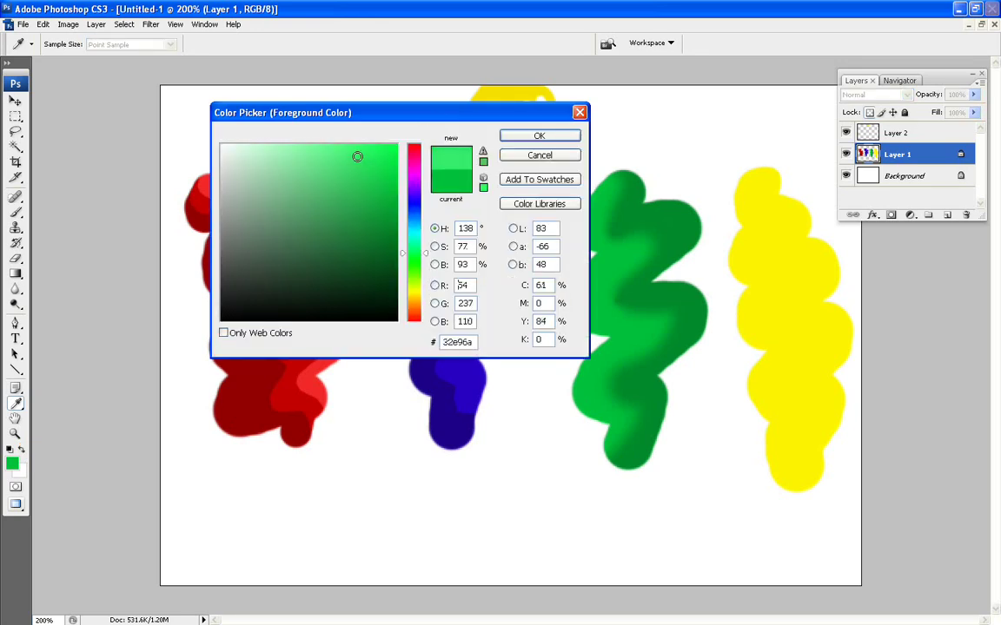
click(540, 136)
click(14, 212)
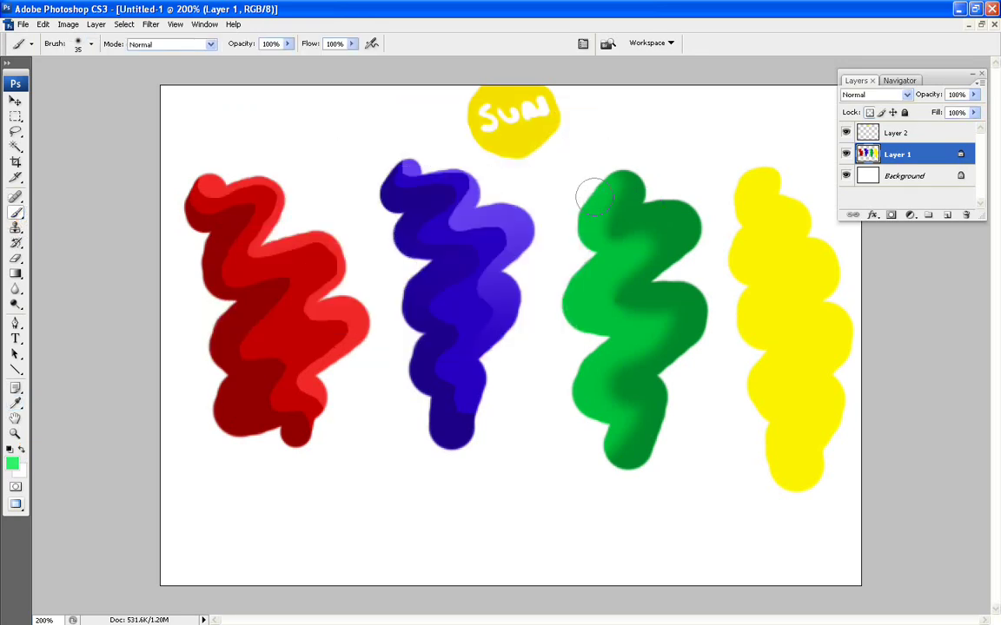
mouse_move(590, 195)
mouse_down()
mouse_move(577, 243)
mouse_move(611, 256)
mouse_move(562, 292)
mouse_move(559, 324)
mouse_move(583, 341)
mouse_move(610, 338)
mouse_move(574, 369)
mouse_move(556, 423)
mouse_move(583, 444)
mouse_move(609, 425)
mouse_move(564, 372)
mouse_up()
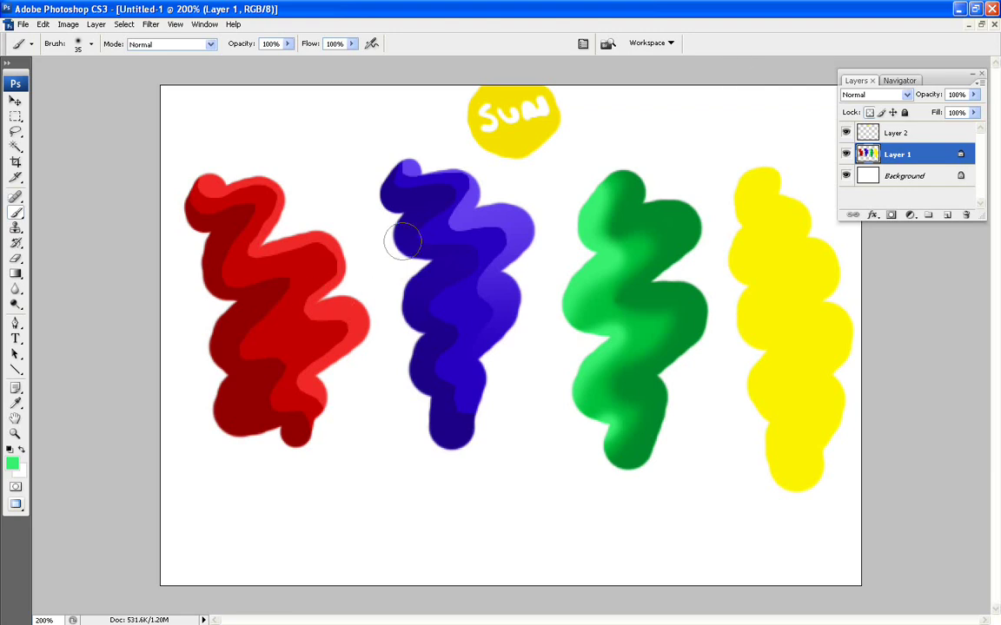
Sample the yellow of the fourth zigzag and choose a hard round brush tip with a 36 px diameter.
click(16, 402)
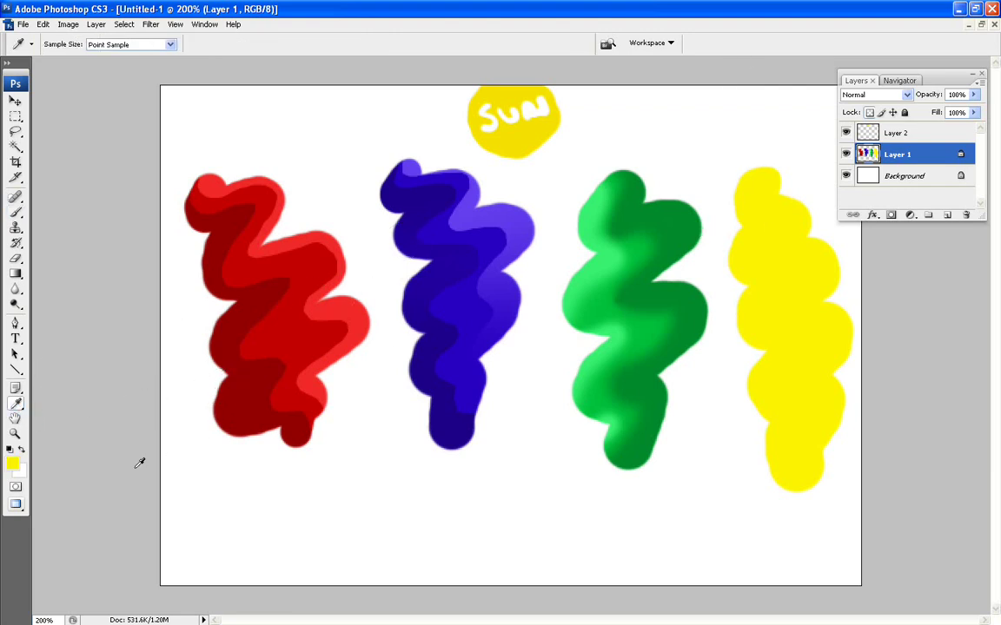
click(16, 213)
click(91, 43)
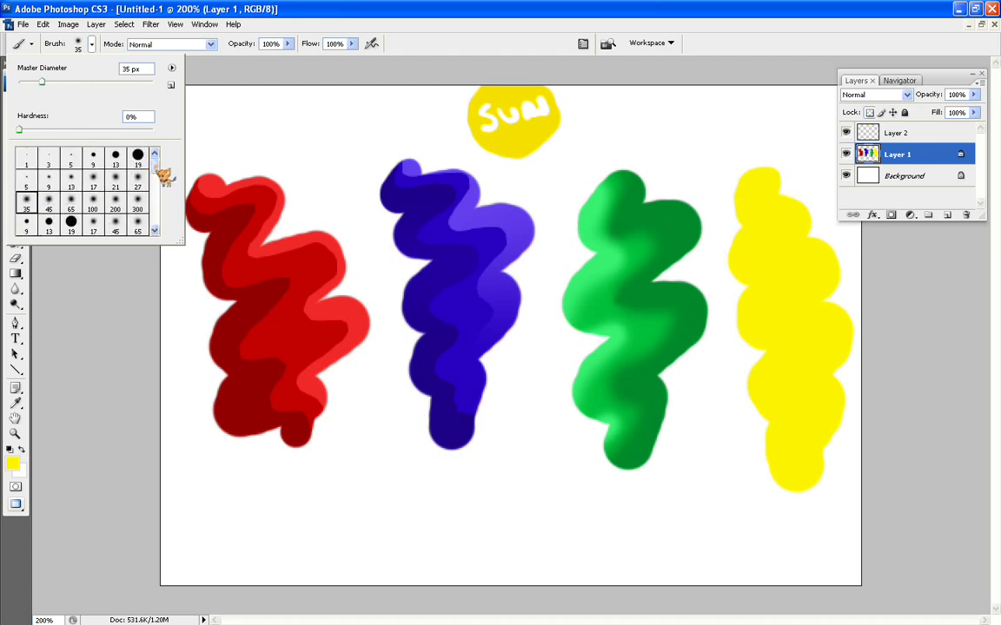
mouse_move(157, 167)
mouse_down()
mouse_move(160, 179)
mouse_move(157, 171)
mouse_up()
click(55, 199)
click(50, 198)
drag(28, 82, 42, 81)
click(299, 26)
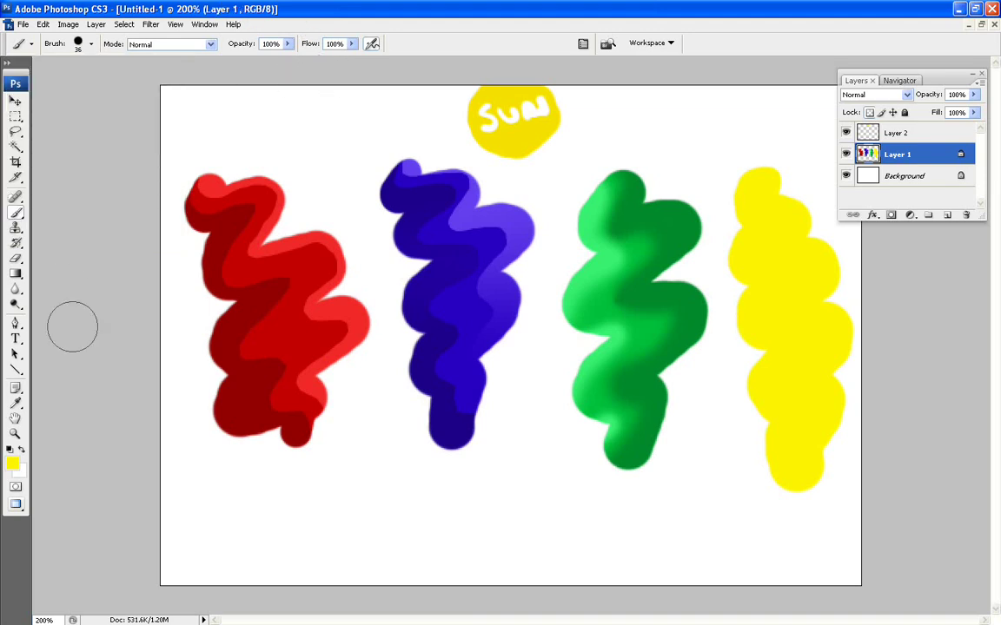
Set the foreground colour to a dull greyish olive.
click(12, 463)
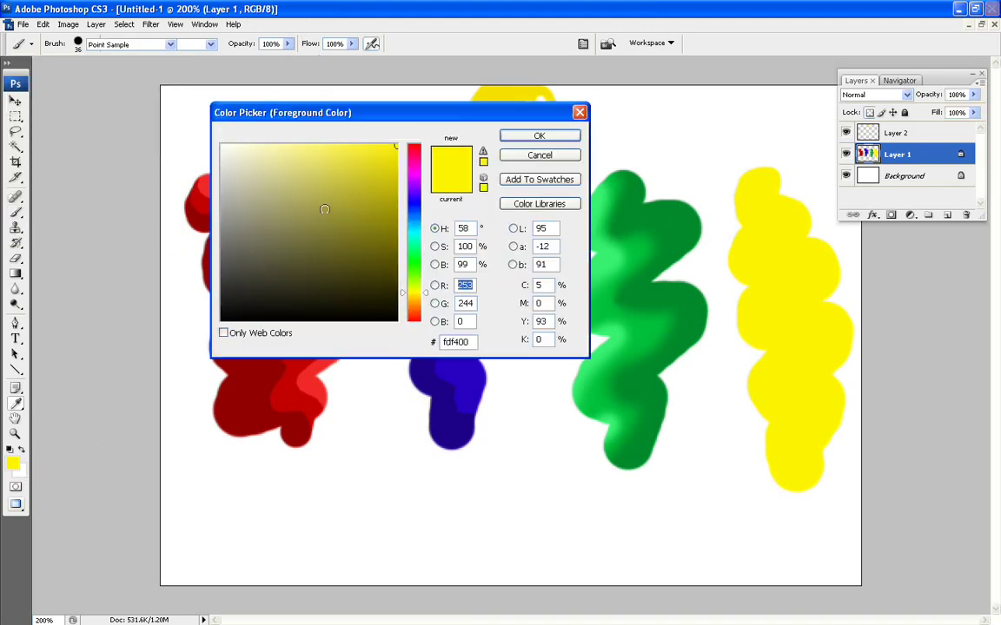
click(280, 250)
key(Return)
Try greyish olive brush strokes over the middle and lower parts of the yellow zigzag, and undo them.
mouse_move(764, 252)
mouse_down()
mouse_move(775, 302)
mouse_move(769, 274)
mouse_up()
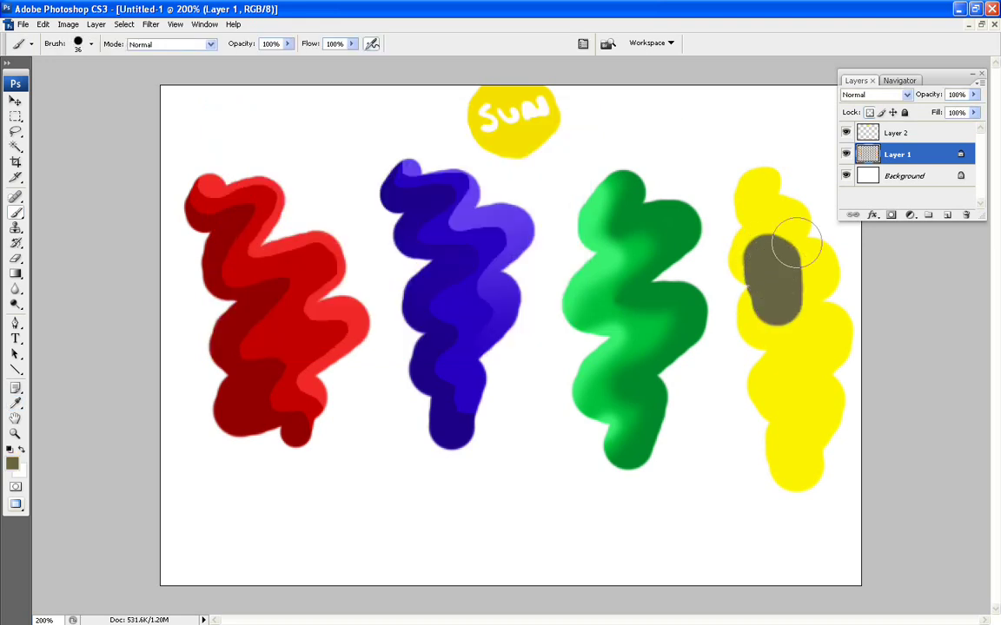
mouse_move(808, 340)
mouse_down()
mouse_move(796, 424)
mouse_move(818, 378)
mouse_move(803, 300)
mouse_move(798, 377)
mouse_move(809, 341)
mouse_up()
key(ctrl+z)
click(806, 346)
key(ctrl+z)
mouse_move(789, 384)
mouse_down()
mouse_move(812, 332)
mouse_move(801, 359)
mouse_move(821, 341)
mouse_move(807, 374)
mouse_move(812, 408)
mouse_move(790, 439)
mouse_up()
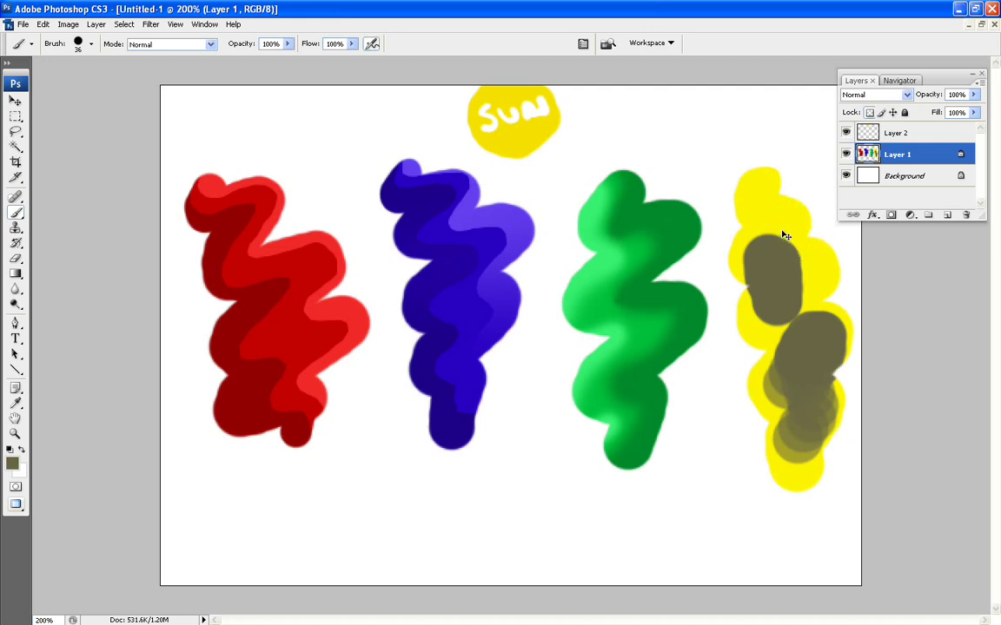
key(ctrl+alt+z)
key(ctrl+alt+z)
Brush two round greyish olive test patches on the yellow zigzag, one above the other, and undo both.
drag(775, 206, 766, 251)
mouse_move(800, 354)
mouse_down()
mouse_move(786, 347)
mouse_move(794, 356)
mouse_up()
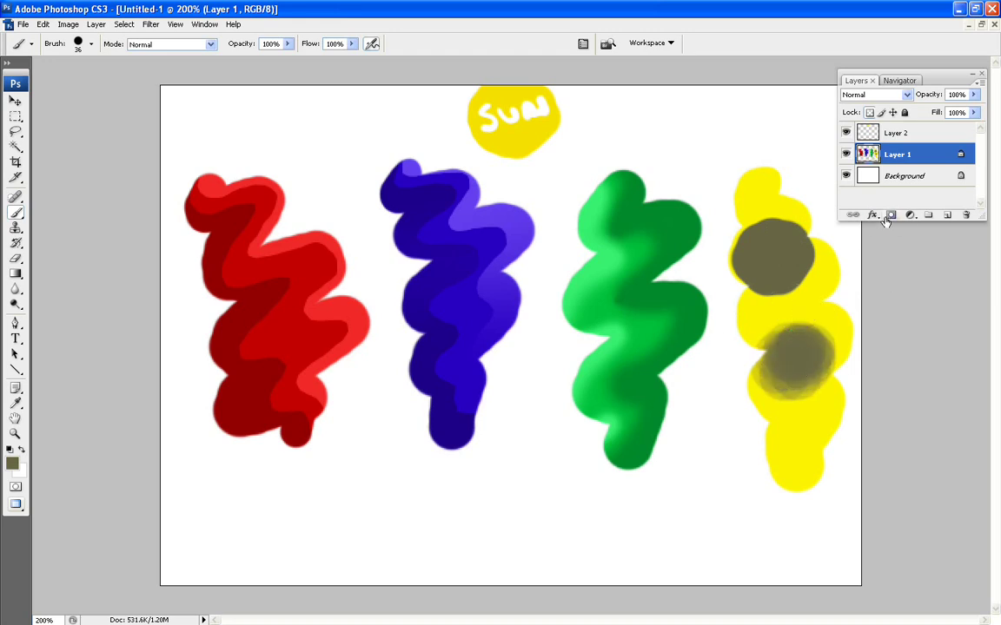
key(ctrl+alt+z)
key(ctrl+alt+z)
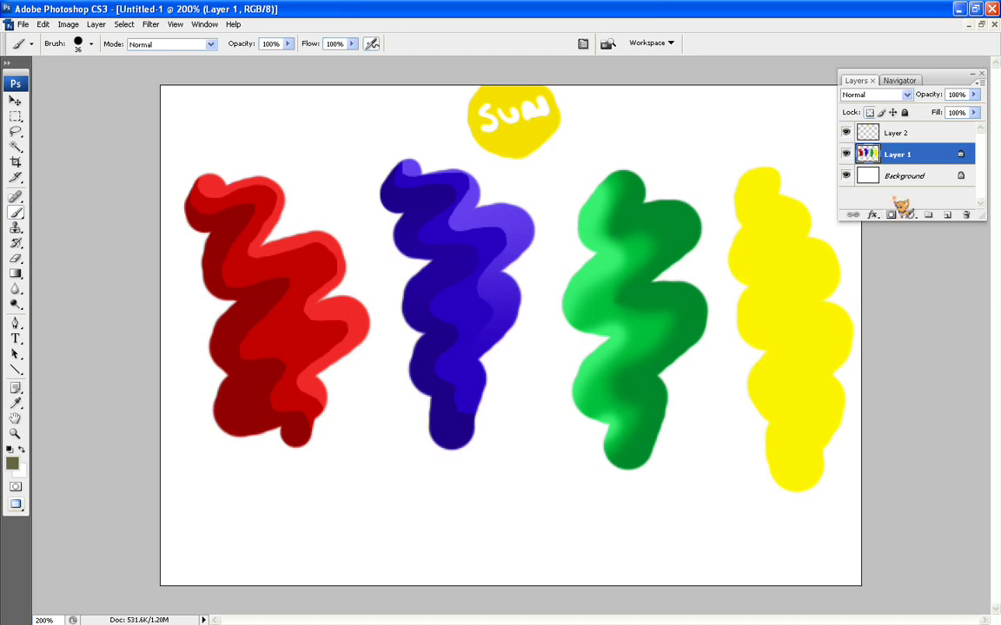
Try shading the yellow zigzag's right side with a darker shade of its sampled yellow, and undo the brushwork.
click(16, 404)
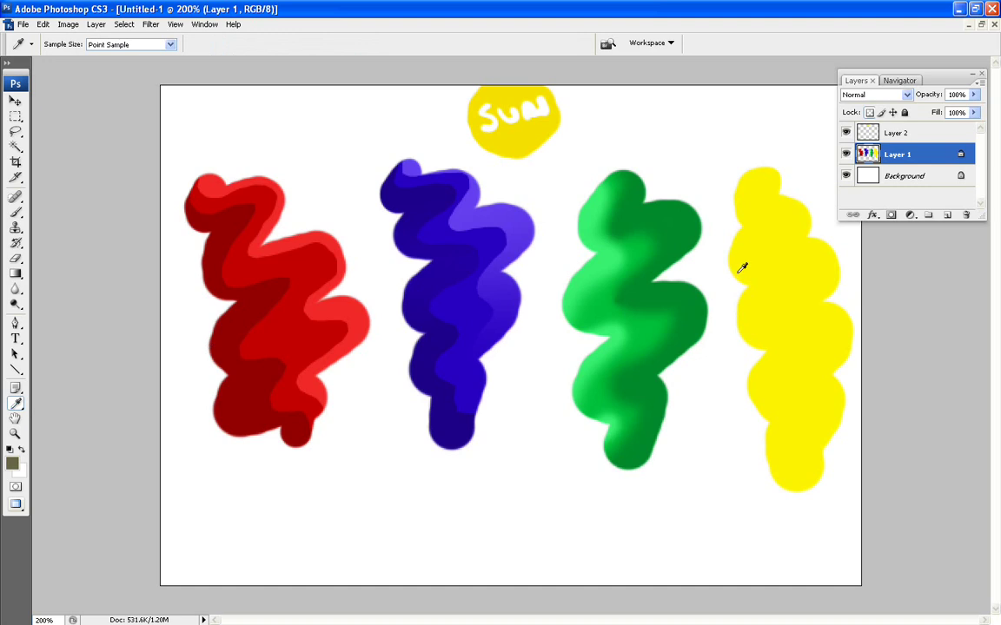
click(16, 466)
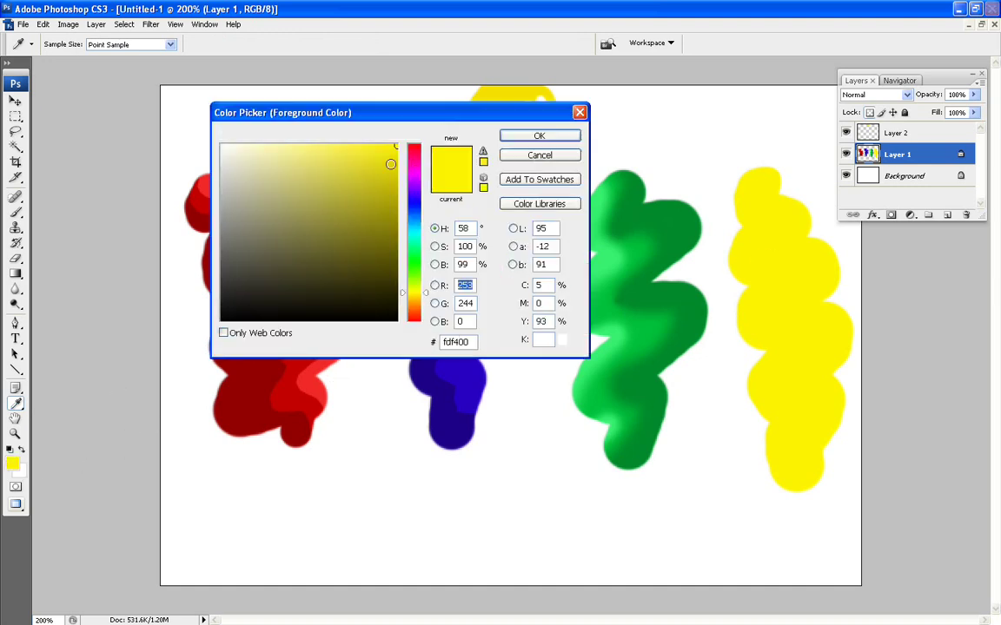
drag(395, 158, 431, 189)
key(Return)
click(16, 212)
mouse_move(776, 191)
mouse_down()
mouse_move(808, 271)
mouse_move(837, 290)
mouse_move(849, 330)
mouse_move(814, 372)
mouse_move(830, 447)
mouse_up()
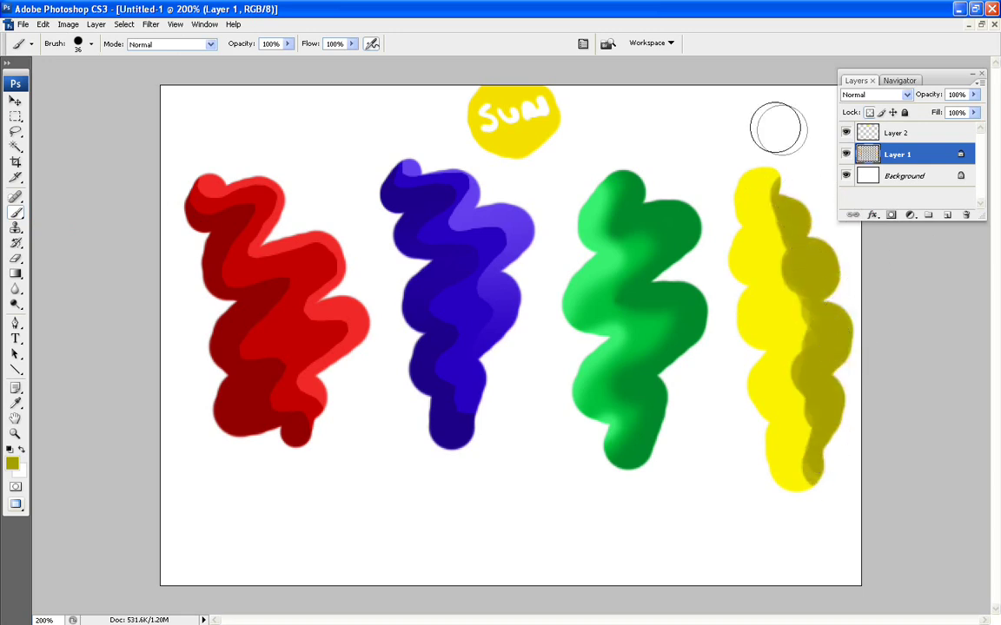
key(ctrl+z)
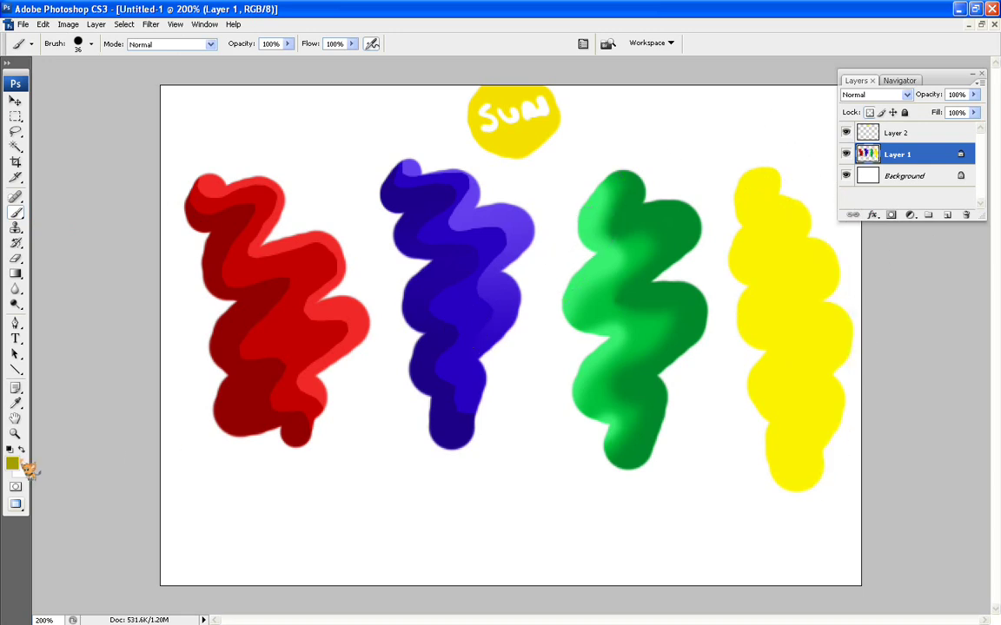
Sample the zigzag's yellow again, shift the foreground colour's hue to orange, and activate the Brush tool.
click(16, 403)
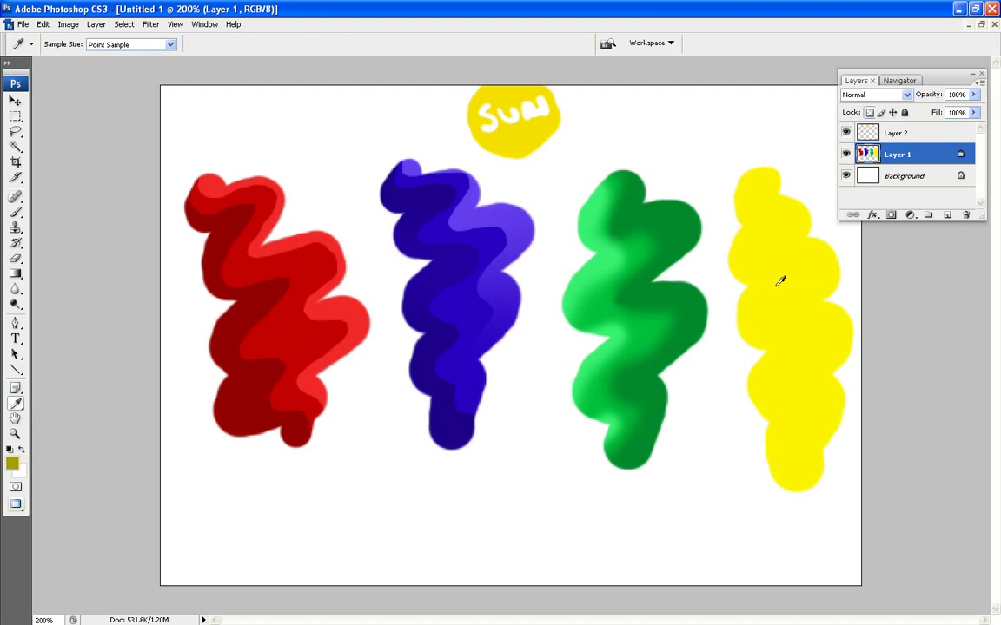
click(14, 464)
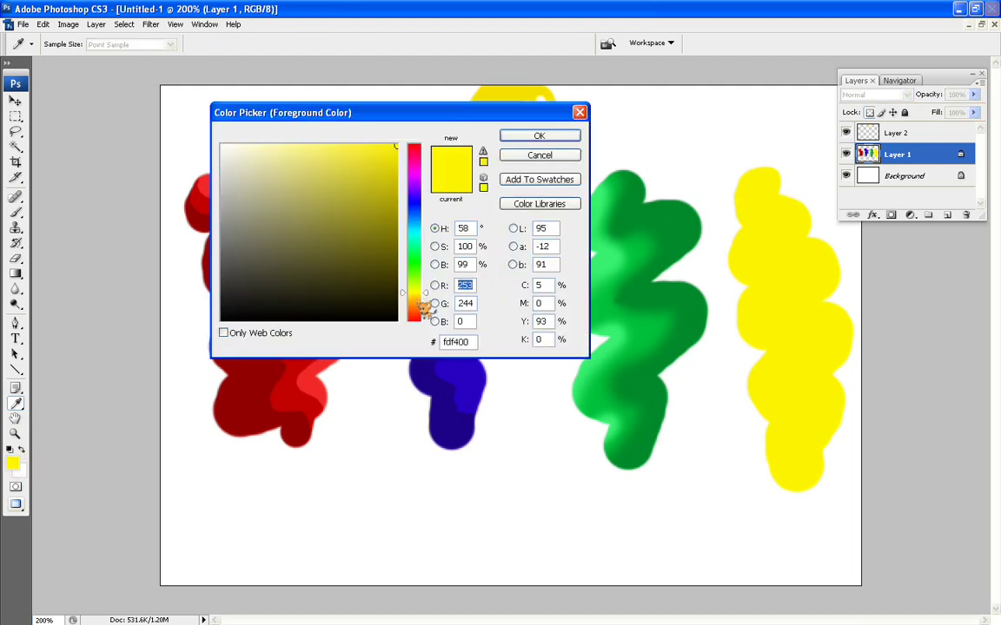
drag(423, 305, 426, 303)
click(536, 137)
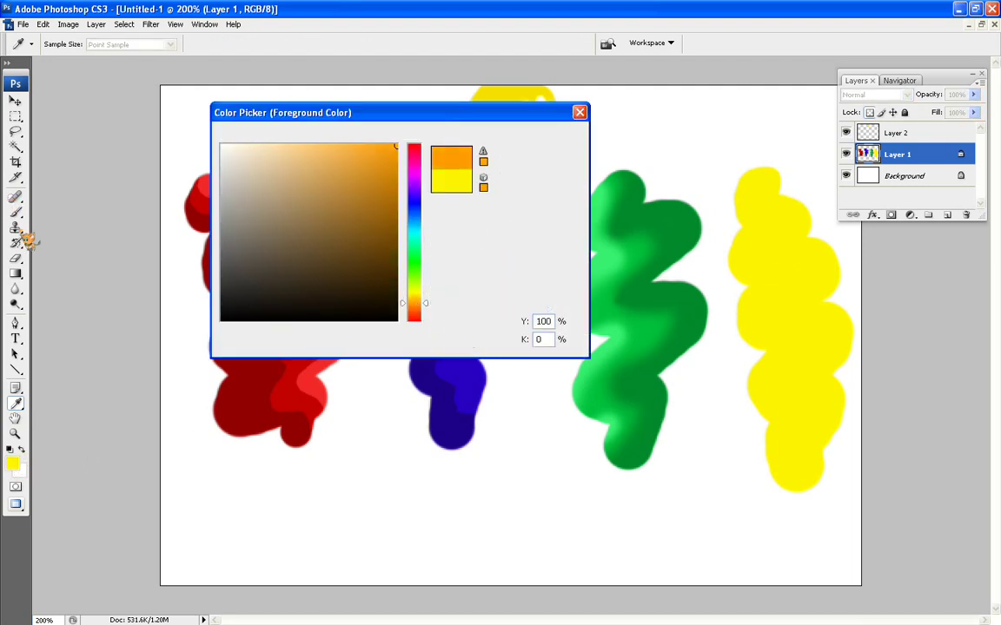
key(b)
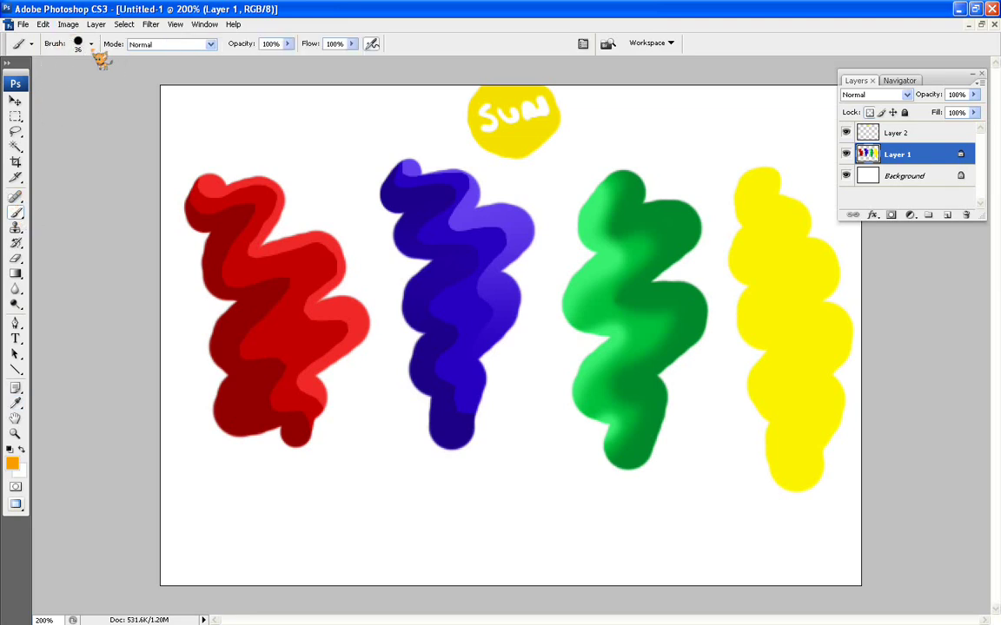
Set the Brush tool's diameter to 19 px and its opacity to 35%.
click(92, 45)
drag(28, 73, 21, 75)
click(146, 11)
click(90, 44)
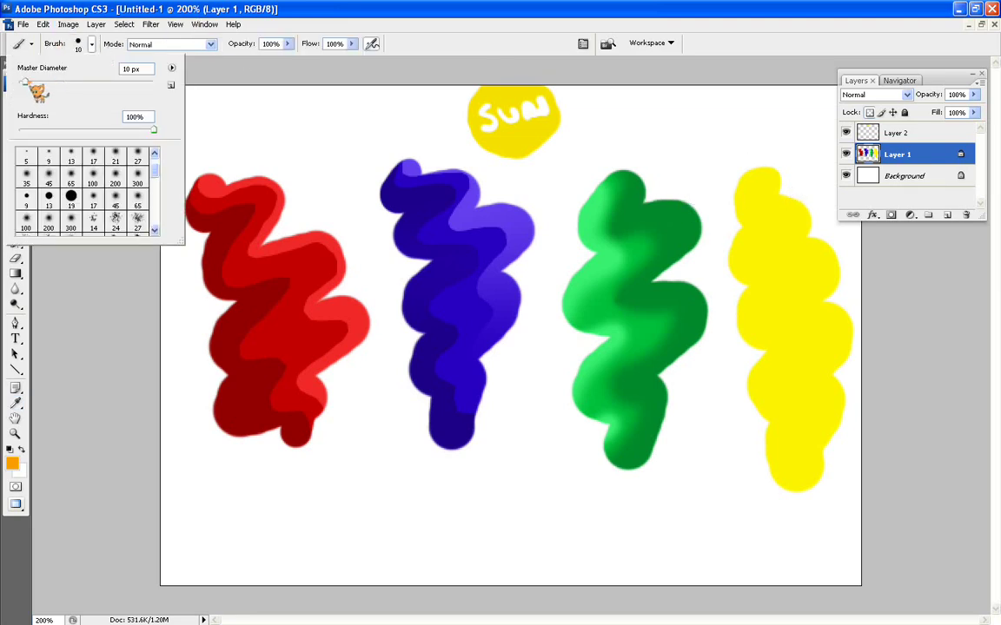
drag(26, 81, 31, 81)
click(214, 56)
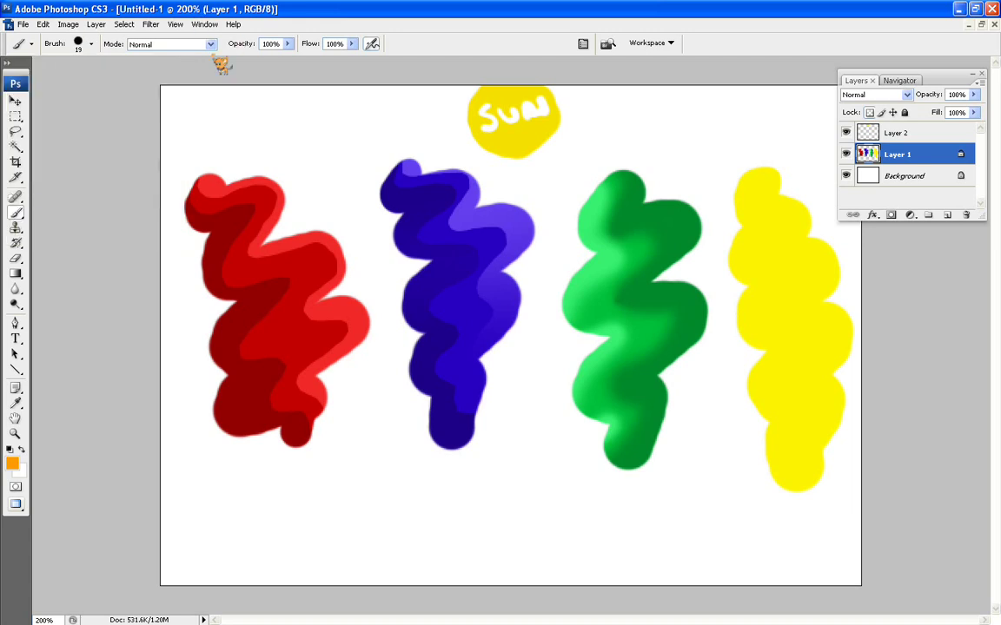
click(287, 43)
drag(252, 57, 243, 57)
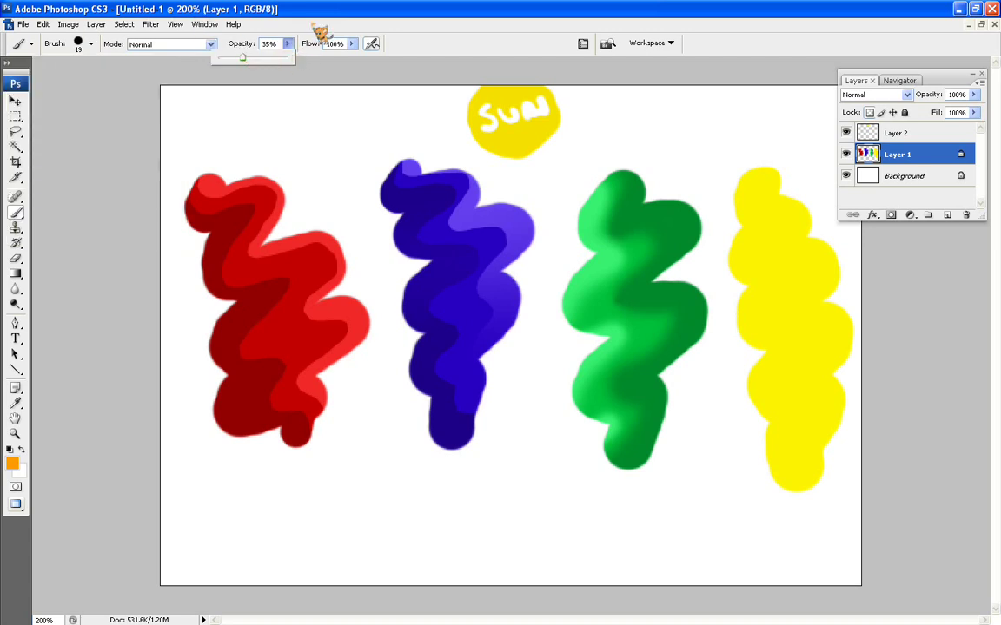
click(365, 8)
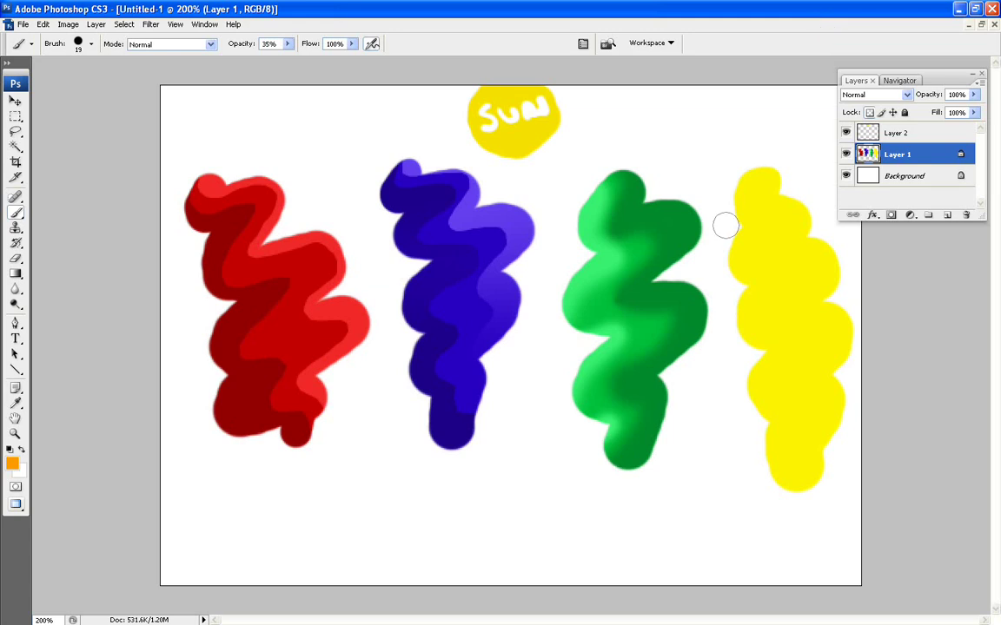
Brush orange shading down the yellow zigzag's right side and into the notches along its left edge.
mouse_move(766, 173)
mouse_down()
mouse_move(756, 214)
mouse_move(778, 204)
mouse_move(809, 220)
mouse_move(788, 254)
mouse_move(798, 205)
mouse_move(775, 212)
mouse_move(795, 210)
mouse_move(797, 239)
mouse_move(787, 249)
mouse_move(796, 228)
mouse_move(778, 222)
mouse_move(795, 208)
mouse_move(797, 221)
mouse_move(766, 180)
mouse_up()
mouse_move(819, 259)
mouse_down()
mouse_move(839, 278)
mouse_move(817, 299)
mouse_move(829, 280)
mouse_move(815, 290)
mouse_move(810, 253)
mouse_move(834, 261)
mouse_move(794, 266)
mouse_move(806, 241)
mouse_move(785, 245)
mouse_move(742, 221)
mouse_move(764, 164)
mouse_move(829, 300)
mouse_move(849, 308)
mouse_move(830, 305)
mouse_move(845, 354)
mouse_move(843, 343)
mouse_move(796, 354)
mouse_move(835, 333)
mouse_move(797, 322)
mouse_move(832, 319)
mouse_move(800, 356)
mouse_move(818, 350)
mouse_move(841, 408)
mouse_move(790, 445)
mouse_move(799, 467)
mouse_move(779, 484)
mouse_move(803, 473)
mouse_move(814, 423)
mouse_up()
mouse_move(827, 381)
mouse_down()
mouse_move(827, 417)
mouse_move(829, 389)
mouse_move(814, 395)
mouse_move(836, 392)
mouse_move(813, 409)
mouse_move(806, 432)
mouse_move(783, 418)
mouse_move(833, 387)
mouse_move(816, 384)
mouse_move(813, 354)
mouse_up()
drag(738, 296, 737, 301)
mouse_move(764, 359)
mouse_down()
mouse_move(755, 359)
mouse_move(762, 364)
mouse_up()
drag(759, 433, 776, 435)
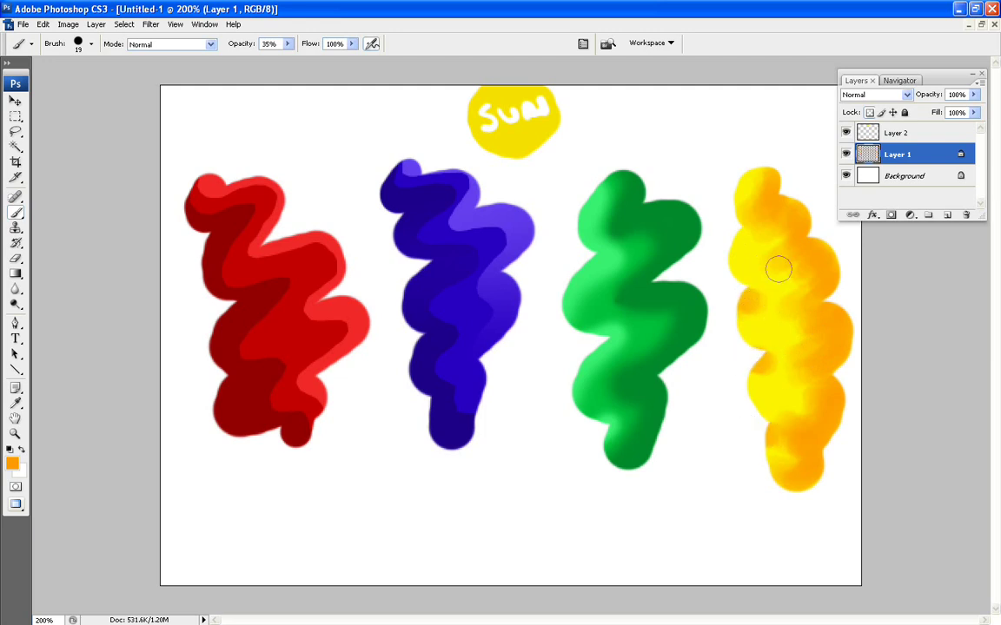
drag(743, 236, 737, 232)
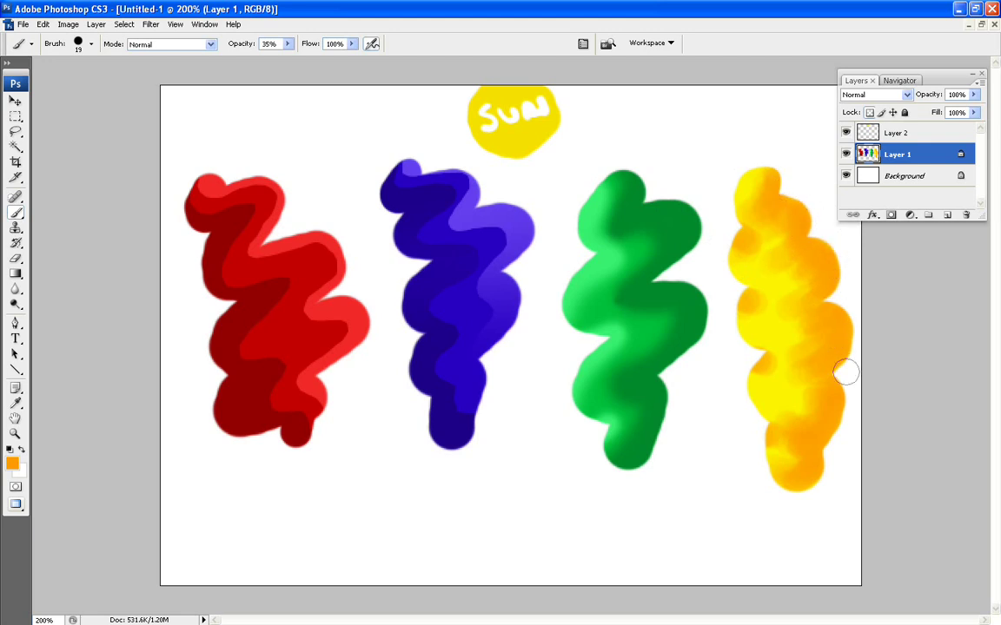
Sample the zigzag's yellow, lighten the foreground colour to pale yellow fffca8, and activate the Brush tool.
click(16, 404)
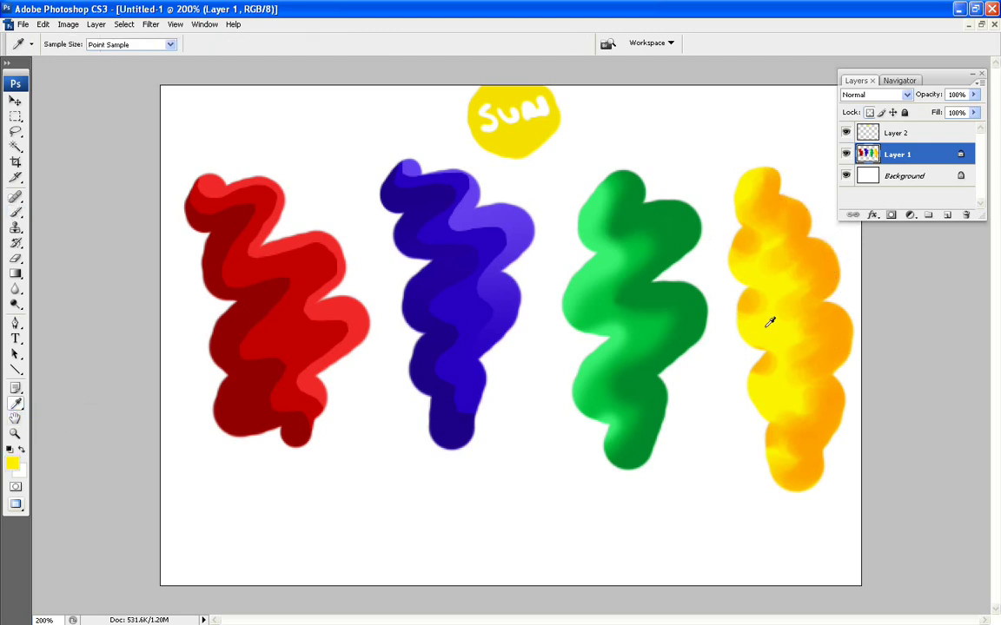
click(12, 463)
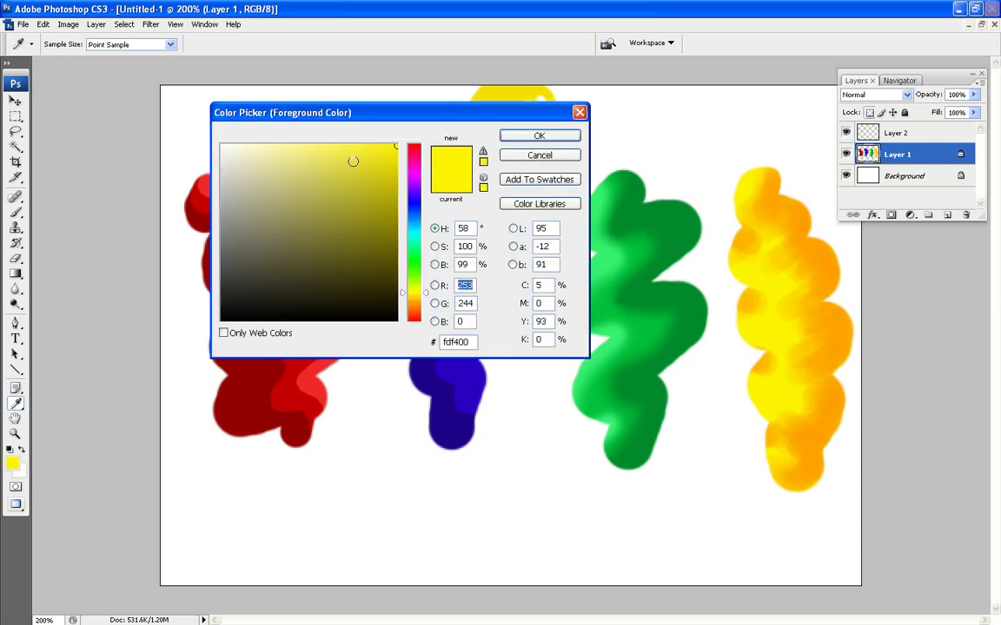
drag(339, 137, 281, 130)
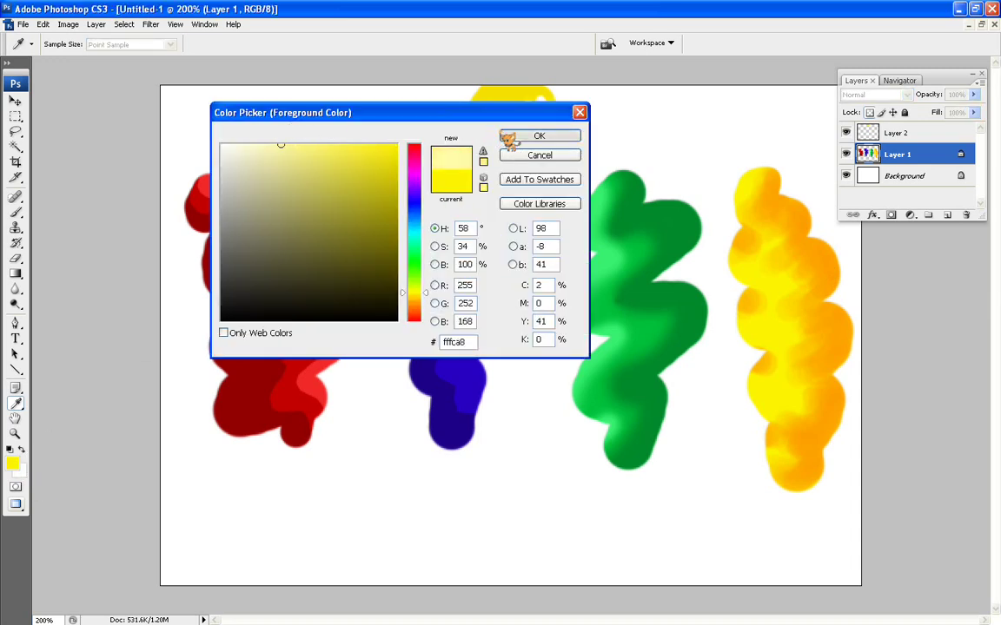
click(540, 136)
click(16, 213)
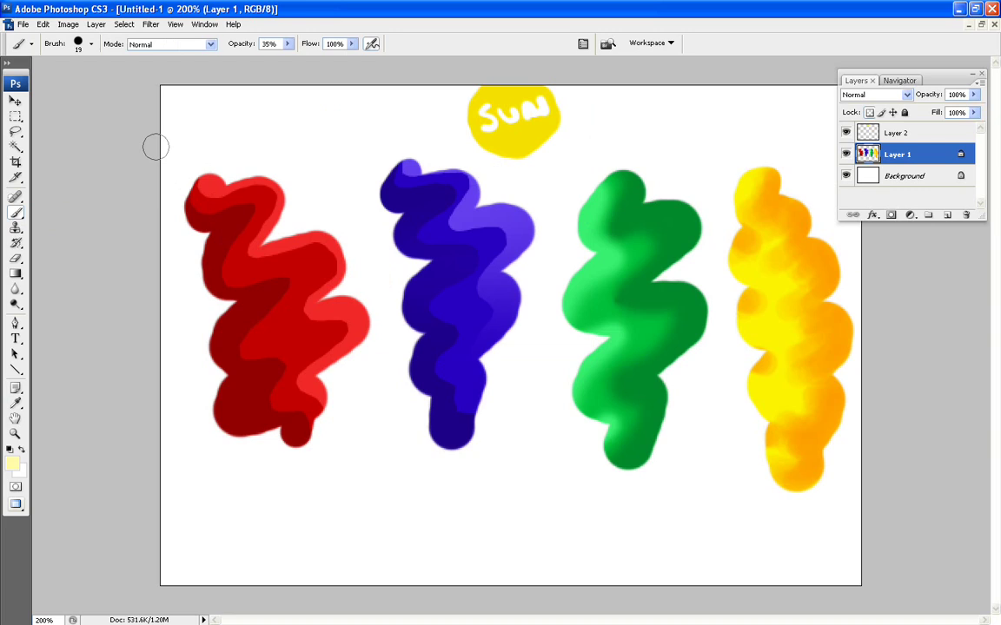
Brush pale yellow highlights onto the left bulges of the yellow zigzag from its upper end to its lower end.
mouse_move(740, 179)
mouse_down()
mouse_move(751, 183)
mouse_move(732, 195)
mouse_move(748, 195)
mouse_up()
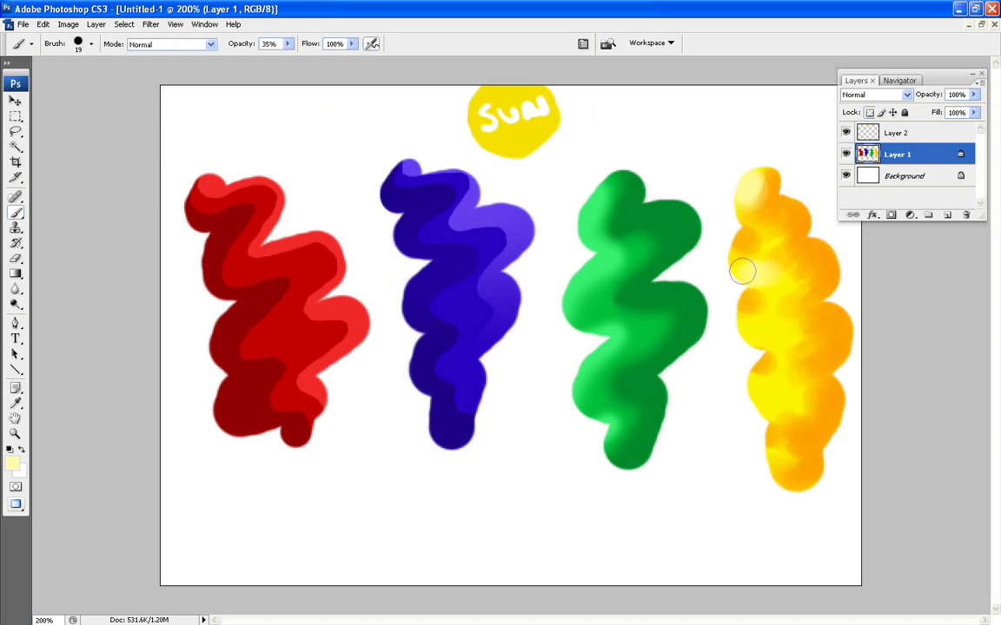
mouse_move(734, 267)
mouse_down()
mouse_move(799, 299)
mouse_move(761, 281)
mouse_move(760, 338)
mouse_move(776, 329)
mouse_move(763, 332)
mouse_move(781, 346)
mouse_move(771, 286)
mouse_move(741, 261)
mouse_move(748, 250)
mouse_move(789, 388)
mouse_move(767, 390)
mouse_move(787, 403)
mouse_move(765, 393)
mouse_move(795, 381)
mouse_move(769, 401)
mouse_move(780, 408)
mouse_move(756, 385)
mouse_move(784, 371)
mouse_move(775, 339)
mouse_up()
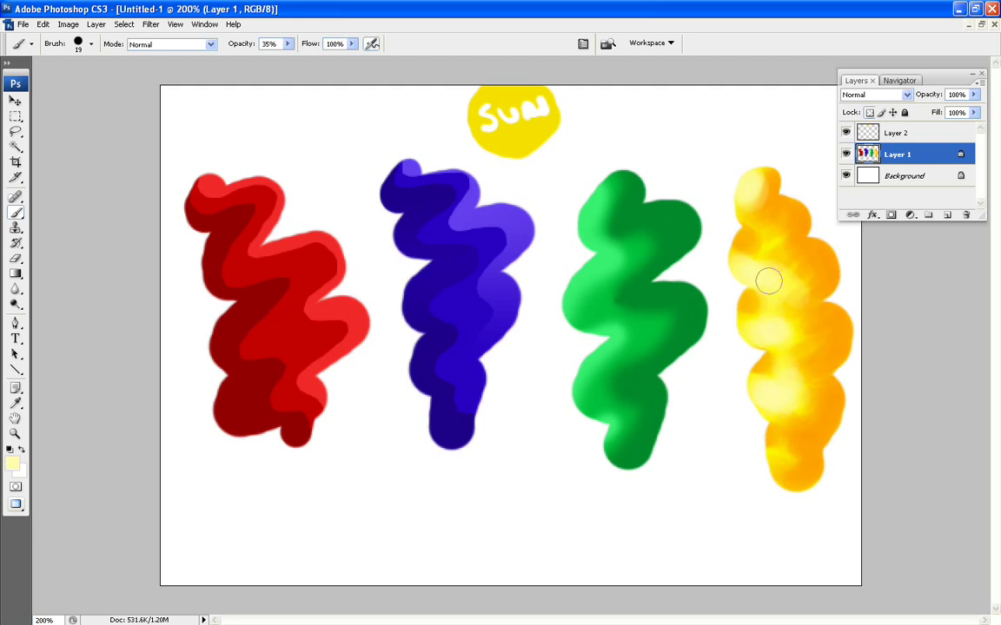
drag(763, 255, 767, 257)
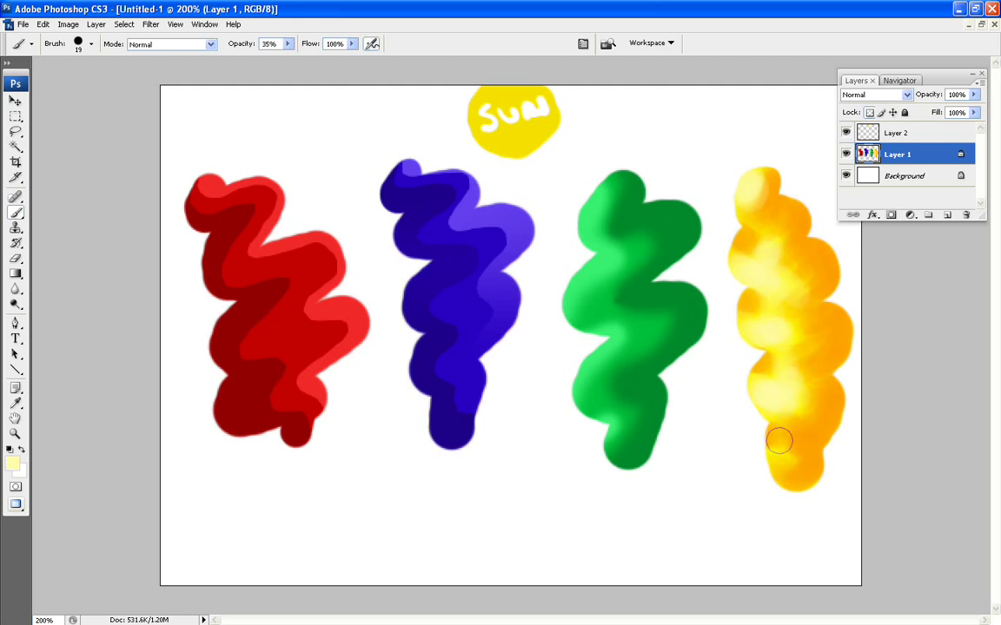
mouse_move(771, 445)
mouse_down()
mouse_move(786, 451)
mouse_move(766, 405)
mouse_move(756, 152)
mouse_up()
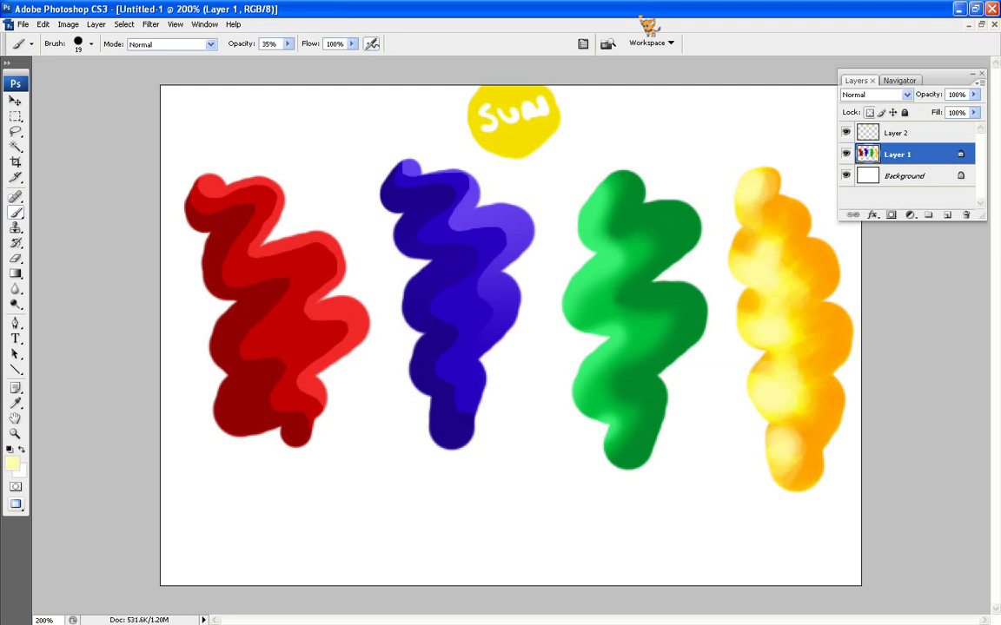
Try the Dodge tool on the middle of the red zigzag and undo the stroke.
click(16, 304)
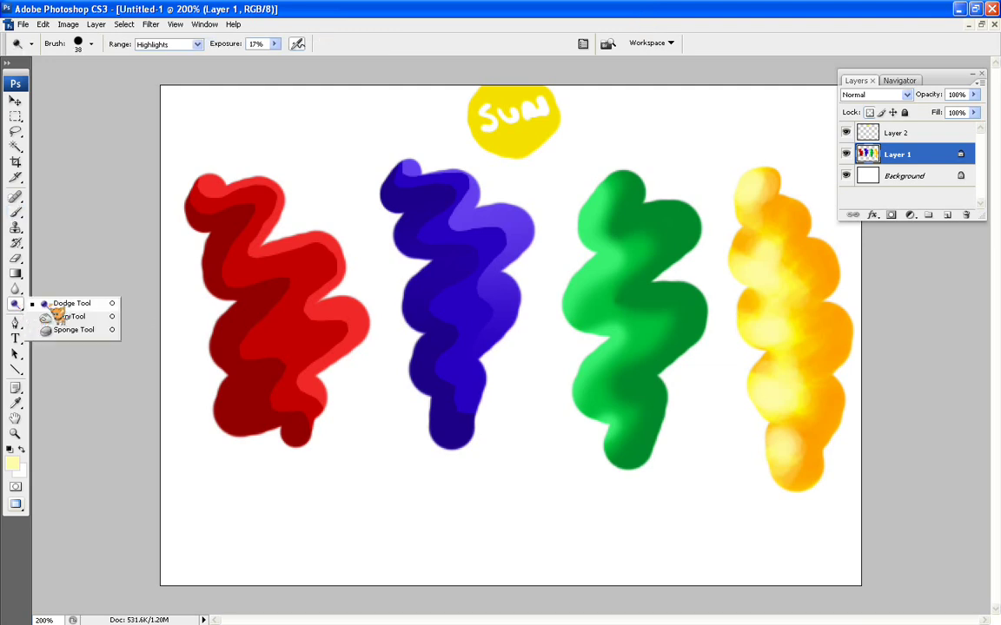
click(87, 304)
mouse_move(233, 269)
mouse_down()
mouse_move(263, 271)
mouse_move(267, 290)
mouse_up()
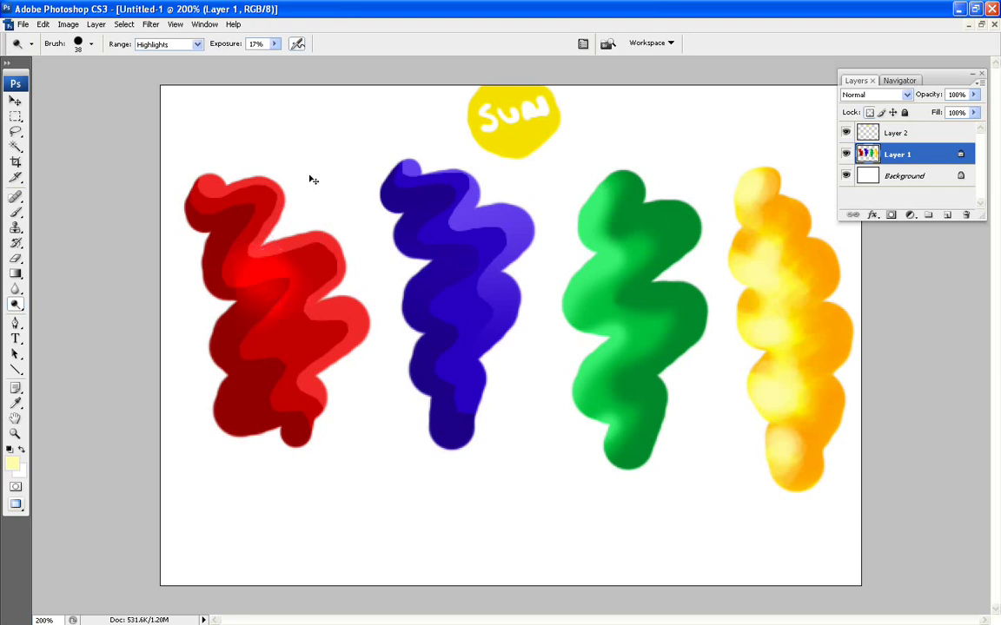
key(ctrl+z)
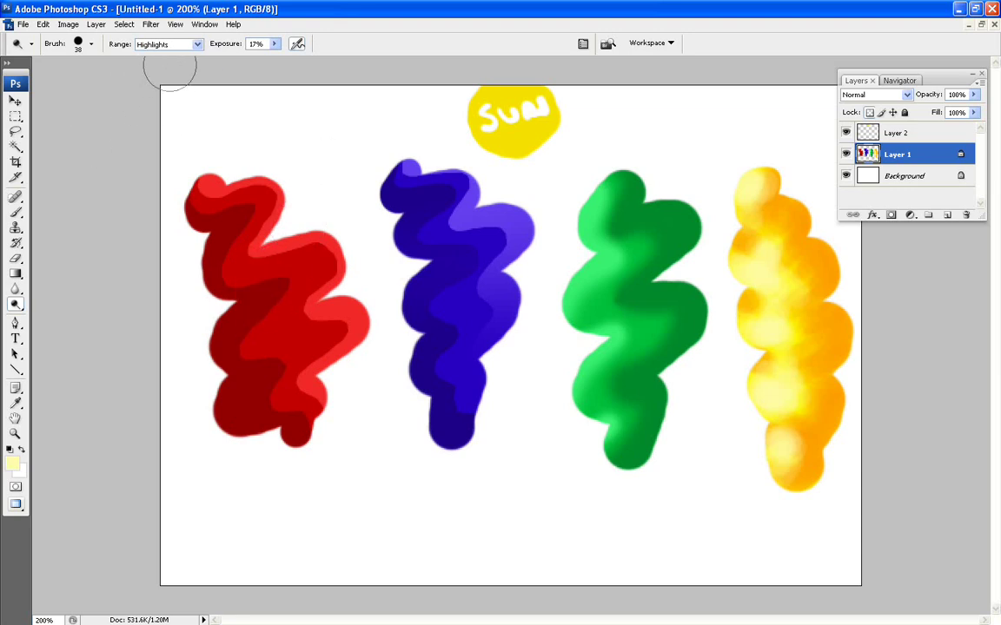
Set the Dodge tool's brush diameter to 21 px and its exposure to 30%.
click(91, 43)
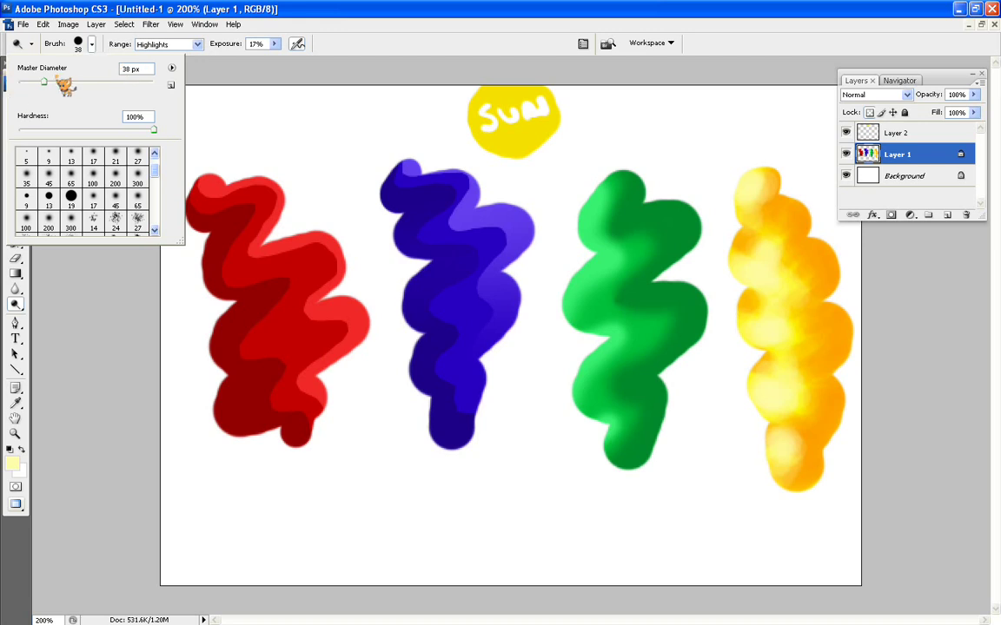
click(32, 81)
click(177, 16)
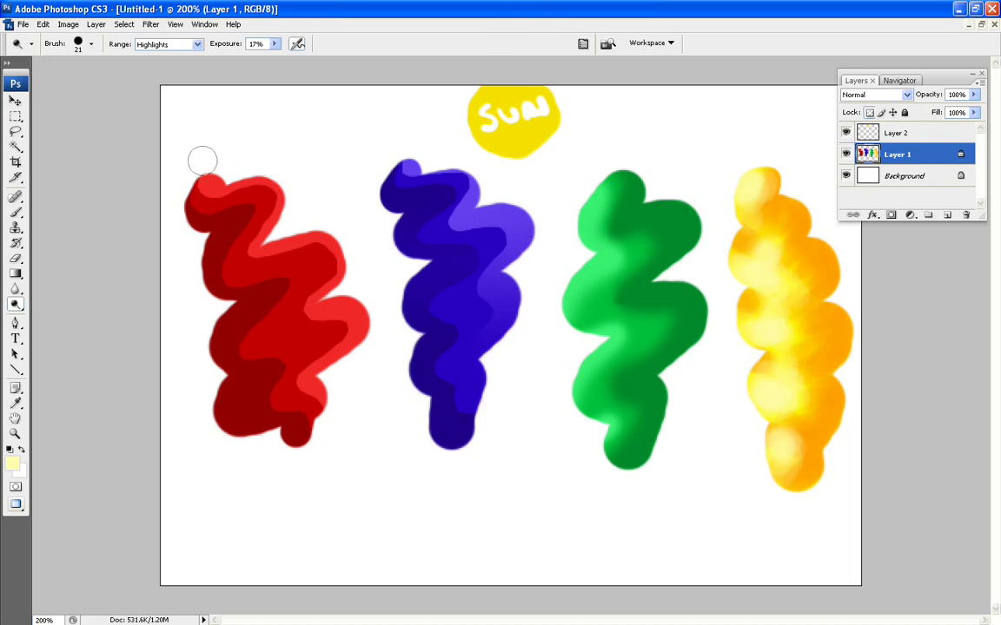
drag(21, 311, 122, 302)
click(274, 46)
drag(275, 59, 286, 59)
click(352, 4)
Dodge white highlights onto the red zigzag's upper end and the bulges along its right edge.
mouse_move(214, 170)
mouse_down()
mouse_move(205, 170)
mouse_move(221, 178)
mouse_move(212, 170)
mouse_move(202, 183)
mouse_move(208, 174)
mouse_move(185, 165)
mouse_move(223, 183)
mouse_up()
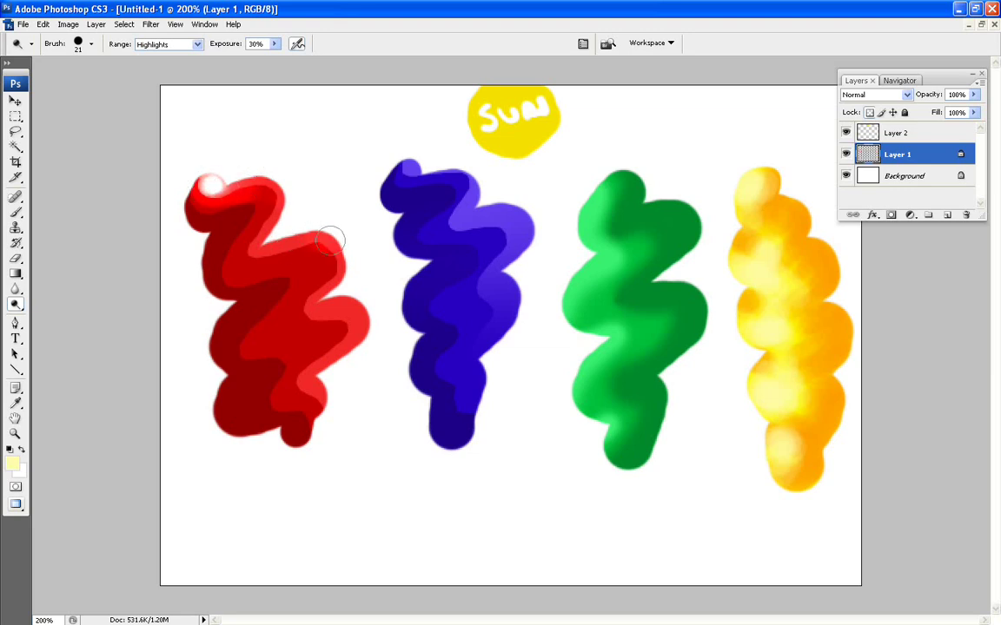
mouse_move(314, 235)
mouse_down()
mouse_move(295, 217)
mouse_move(308, 221)
mouse_move(278, 212)
mouse_move(316, 235)
mouse_move(273, 212)
mouse_move(304, 237)
mouse_up()
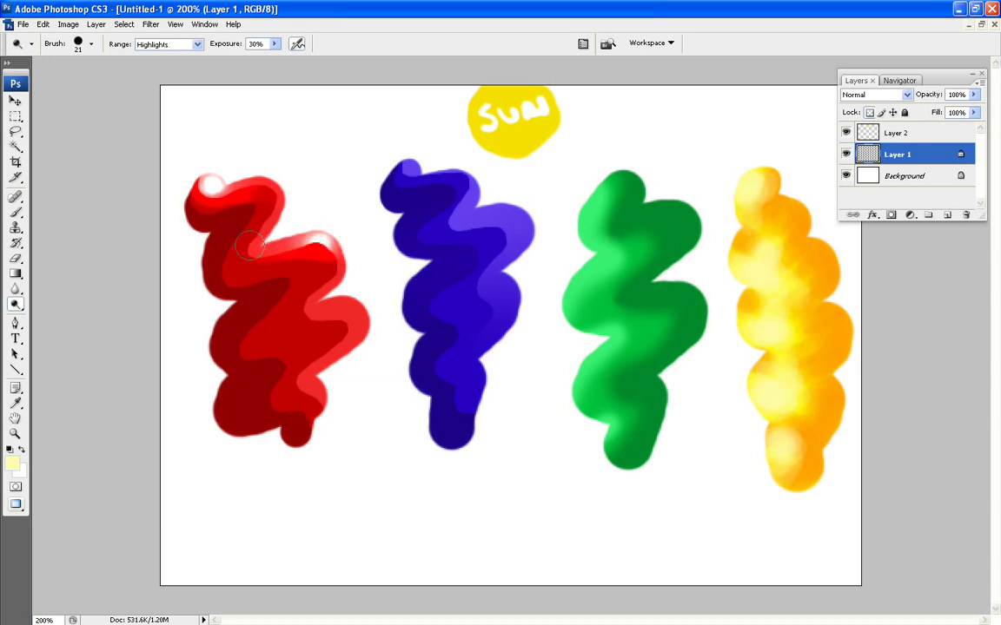
drag(278, 197, 251, 178)
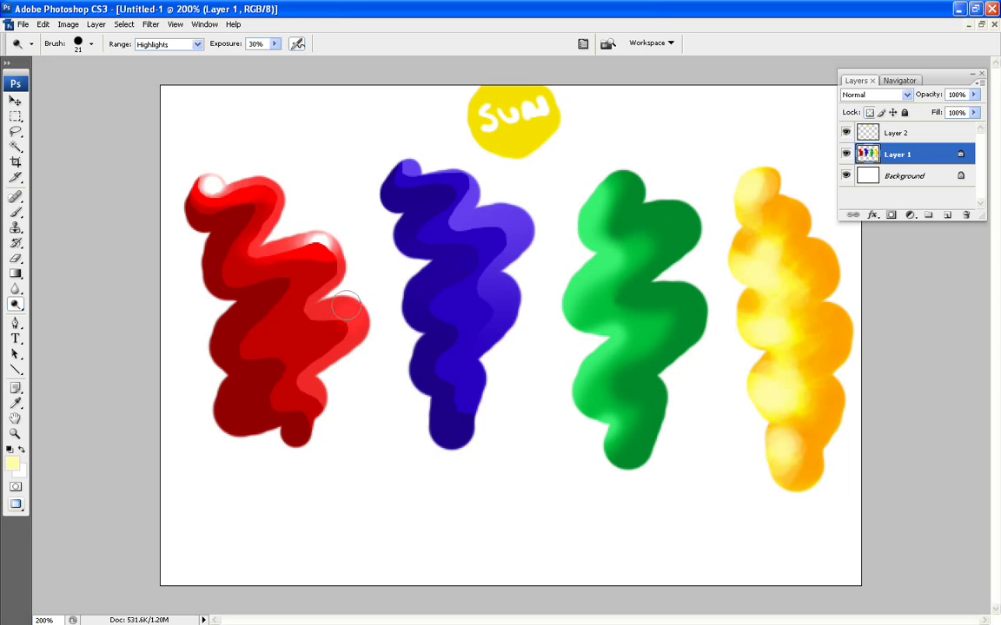
mouse_move(342, 303)
mouse_down()
mouse_move(357, 309)
mouse_move(360, 318)
mouse_move(348, 310)
mouse_move(345, 319)
mouse_move(359, 337)
mouse_move(317, 313)
mouse_move(278, 352)
mouse_move(318, 387)
mouse_move(315, 379)
mouse_move(312, 393)
mouse_move(282, 352)
mouse_move(304, 321)
mouse_up()
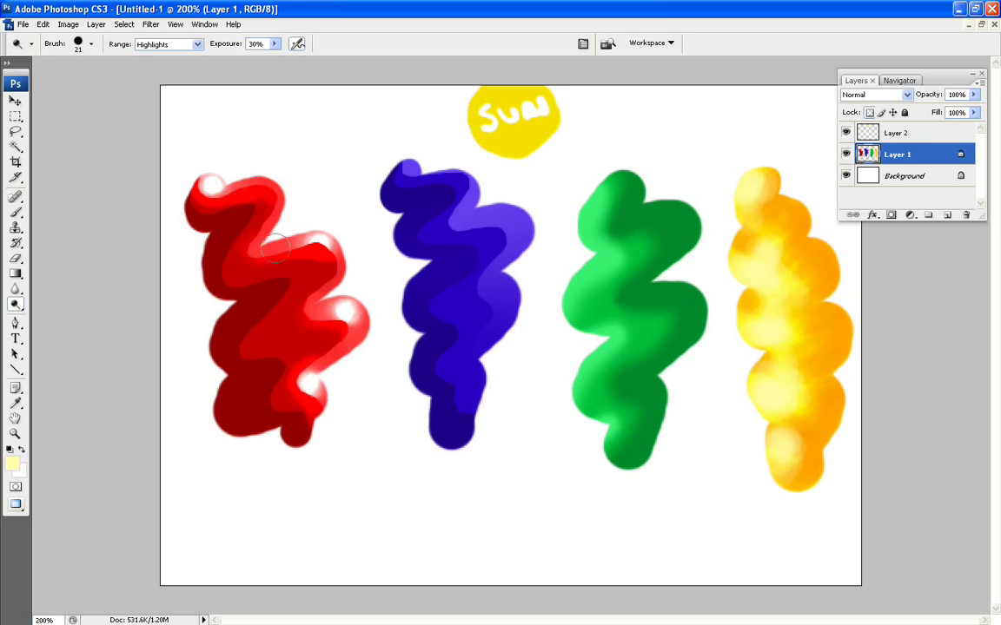
Dodge highlights onto the blue zigzag's upper end and right bulges, and undo the excess strokes on the lowest bulge.
mouse_move(494, 210)
mouse_down()
mouse_move(518, 221)
mouse_move(498, 216)
mouse_move(521, 227)
mouse_move(510, 212)
mouse_move(524, 228)
mouse_move(420, 164)
mouse_move(423, 178)
mouse_move(409, 163)
mouse_move(402, 174)
mouse_move(413, 164)
mouse_move(413, 173)
mouse_move(398, 175)
mouse_move(414, 165)
mouse_move(406, 182)
mouse_move(472, 181)
mouse_move(520, 231)
mouse_move(499, 269)
mouse_move(509, 287)
mouse_move(484, 280)
mouse_move(510, 303)
mouse_move(486, 276)
mouse_move(502, 296)
mouse_move(498, 280)
mouse_move(503, 311)
mouse_move(490, 278)
mouse_move(497, 309)
mouse_up()
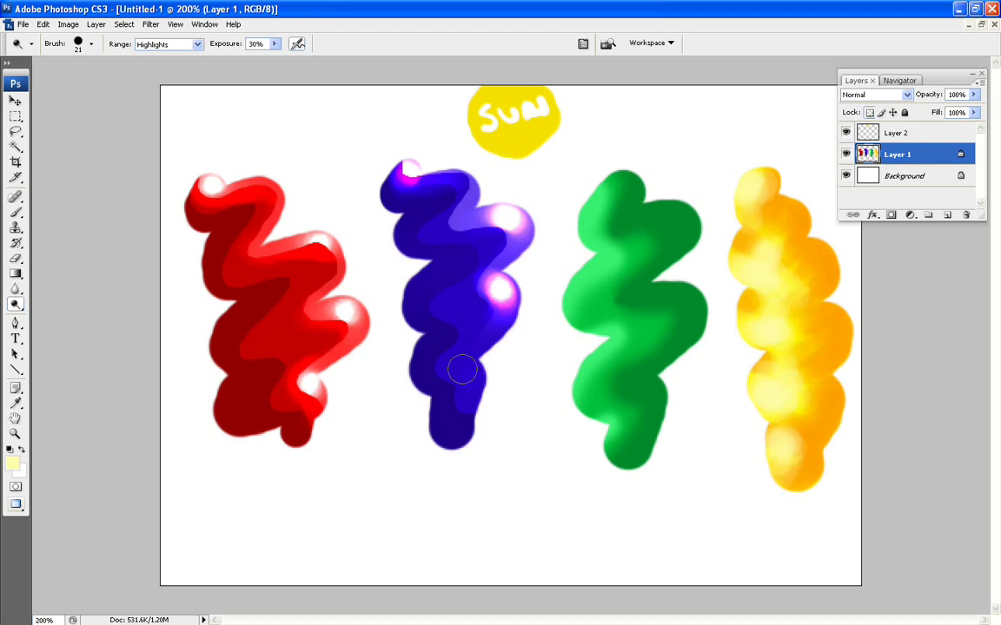
mouse_move(479, 375)
mouse_down()
mouse_move(461, 363)
mouse_move(464, 372)
mouse_move(464, 351)
mouse_move(471, 374)
mouse_up()
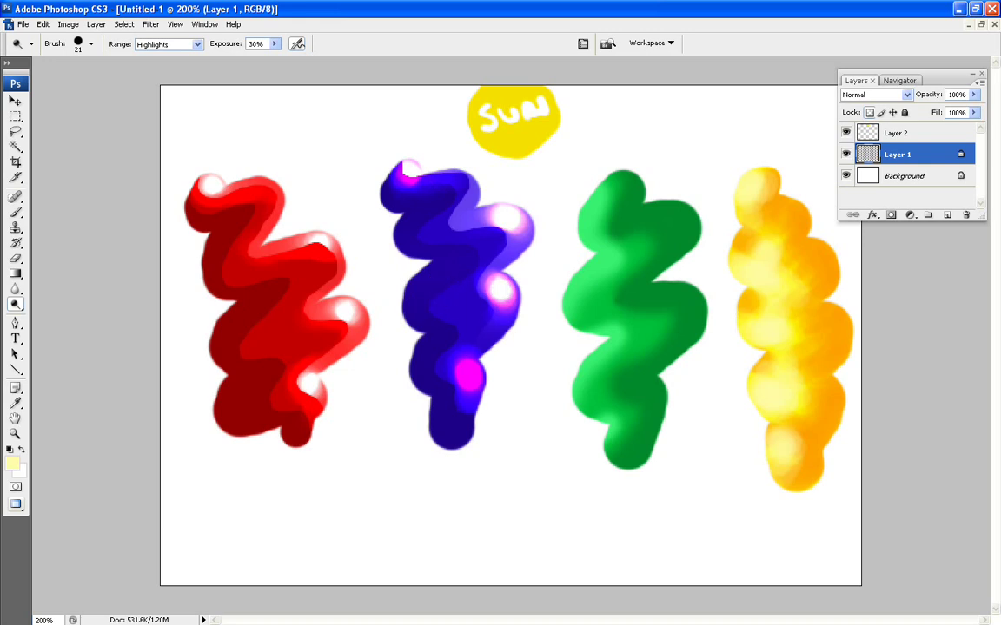
key(ctrl+z)
key(ctrl+alt+z)
key(ctrl+alt+z)
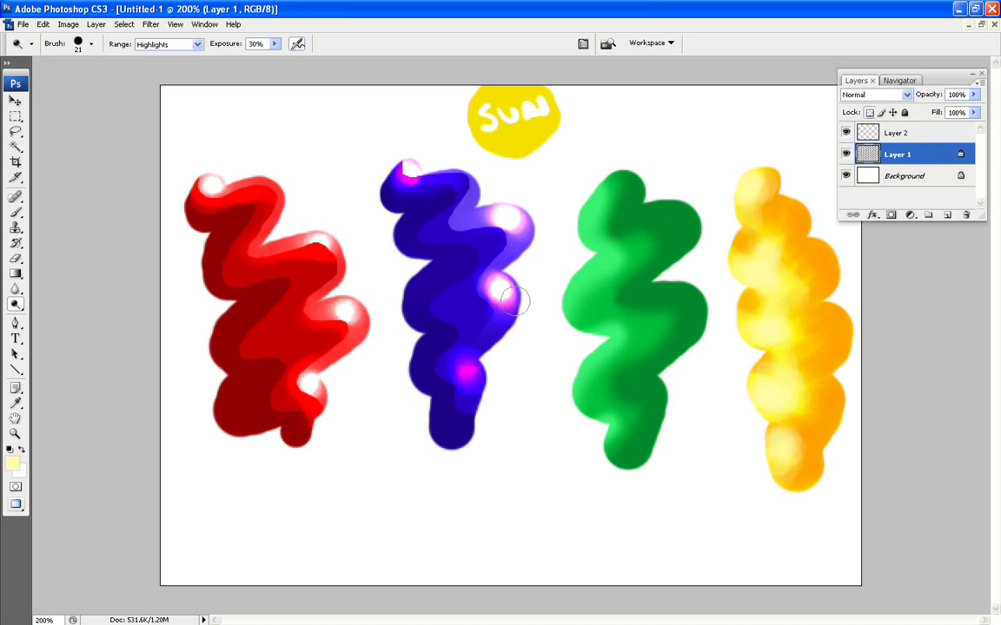
key(ctrl+alt+z)
key(ctrl+alt+z)
key(ctrl+alt+z)
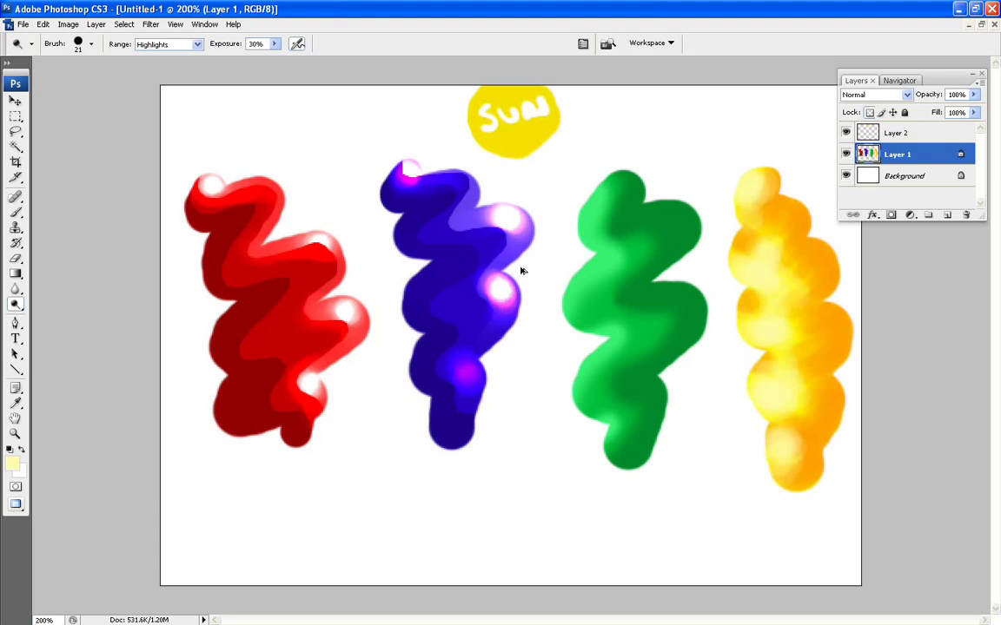
key(ctrl+alt+z)
key(ctrl+alt+z)
key(ctrl+z)
Dodge bright highlights onto the left bulges of the green zigzag and the yellow zigzag.
drag(589, 204, 594, 199)
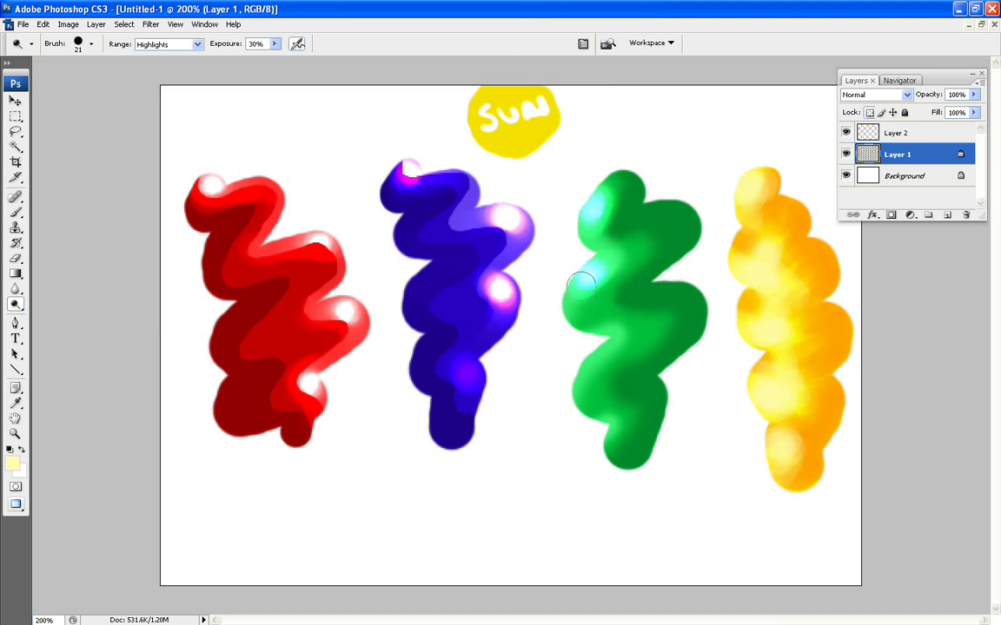
mouse_move(582, 280)
mouse_down()
mouse_move(585, 235)
mouse_move(601, 274)
mouse_up()
mouse_move(602, 368)
mouse_down()
mouse_move(584, 391)
mouse_move(609, 346)
mouse_move(585, 374)
mouse_move(585, 402)
mouse_move(601, 357)
mouse_up()
drag(575, 304, 596, 270)
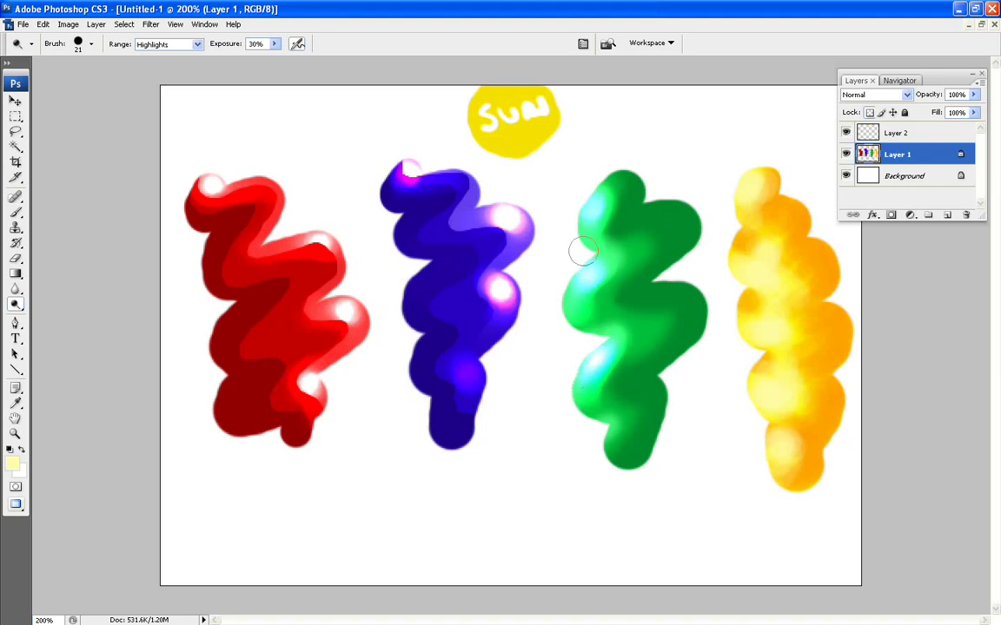
mouse_move(590, 253)
mouse_down()
mouse_move(607, 184)
mouse_move(613, 250)
mouse_up()
mouse_move(605, 432)
mouse_down()
mouse_move(624, 431)
mouse_move(617, 439)
mouse_move(620, 426)
mouse_up()
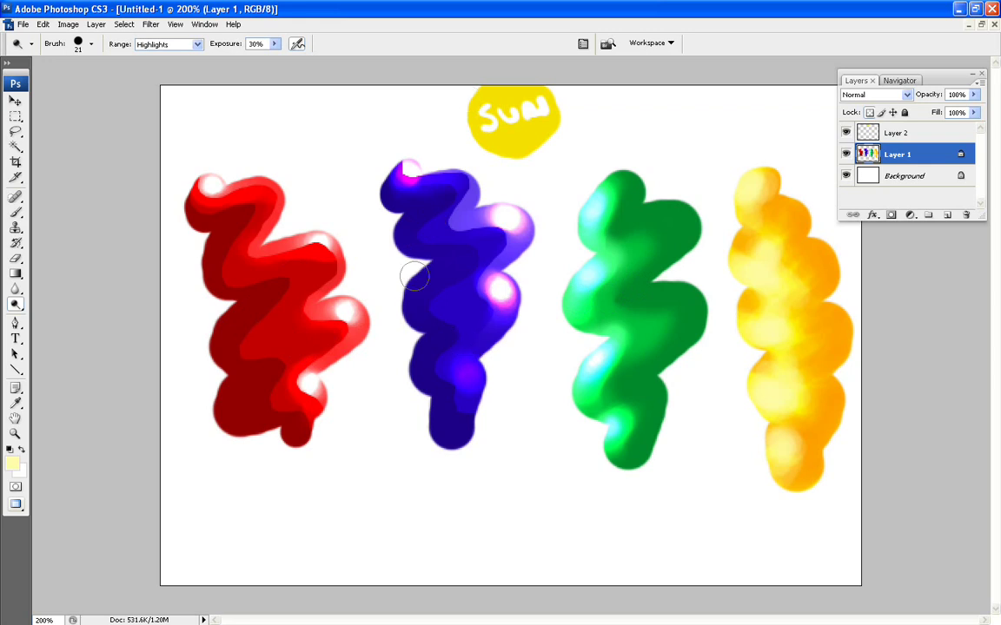
mouse_move(739, 204)
mouse_down()
mouse_move(750, 185)
mouse_move(742, 197)
mouse_up()
mouse_move(764, 253)
mouse_down()
mouse_move(745, 274)
mouse_move(761, 279)
mouse_move(745, 270)
mouse_move(763, 333)
mouse_move(753, 330)
mouse_move(771, 327)
mouse_move(752, 331)
mouse_move(758, 322)
mouse_move(770, 361)
mouse_move(759, 380)
mouse_move(774, 387)
mouse_move(763, 389)
mouse_move(772, 383)
mouse_move(763, 378)
mouse_move(773, 380)
mouse_move(782, 446)
mouse_move(755, 441)
mouse_up()
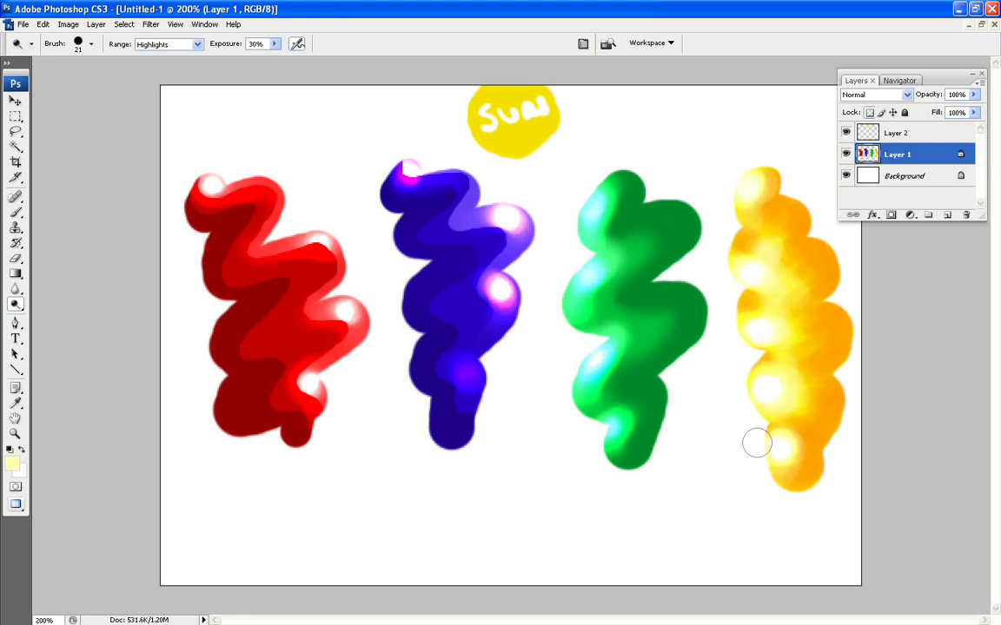
Switch to the Burn tool and set its brush diameter to 21 px.
click(16, 304)
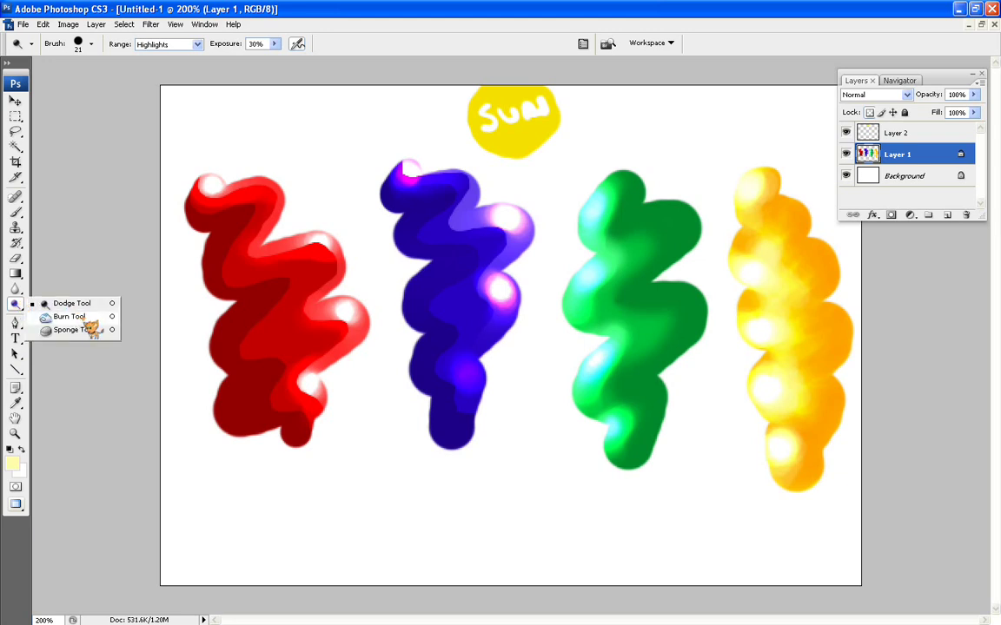
click(78, 329)
click(76, 41)
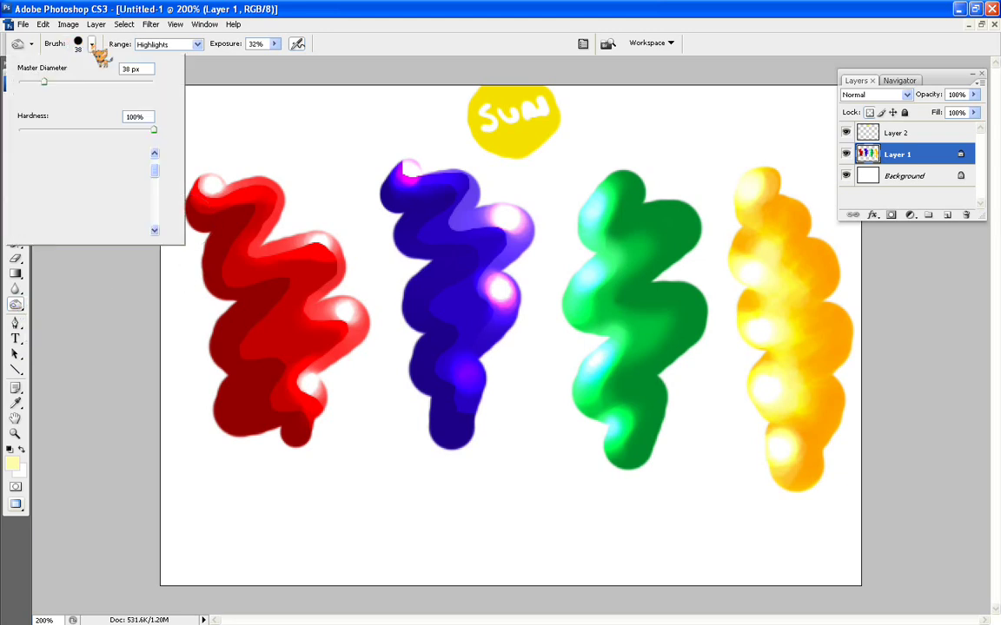
click(33, 80)
click(169, 13)
Burn dark shadows along the left edges of the red and blue zigzags and the right edges of the green and yellow ones.
mouse_move(189, 229)
mouse_down()
mouse_move(199, 254)
mouse_move(217, 307)
mouse_move(248, 305)
mouse_move(227, 310)
mouse_move(213, 357)
mouse_move(247, 378)
mouse_move(218, 400)
mouse_move(233, 442)
mouse_up()
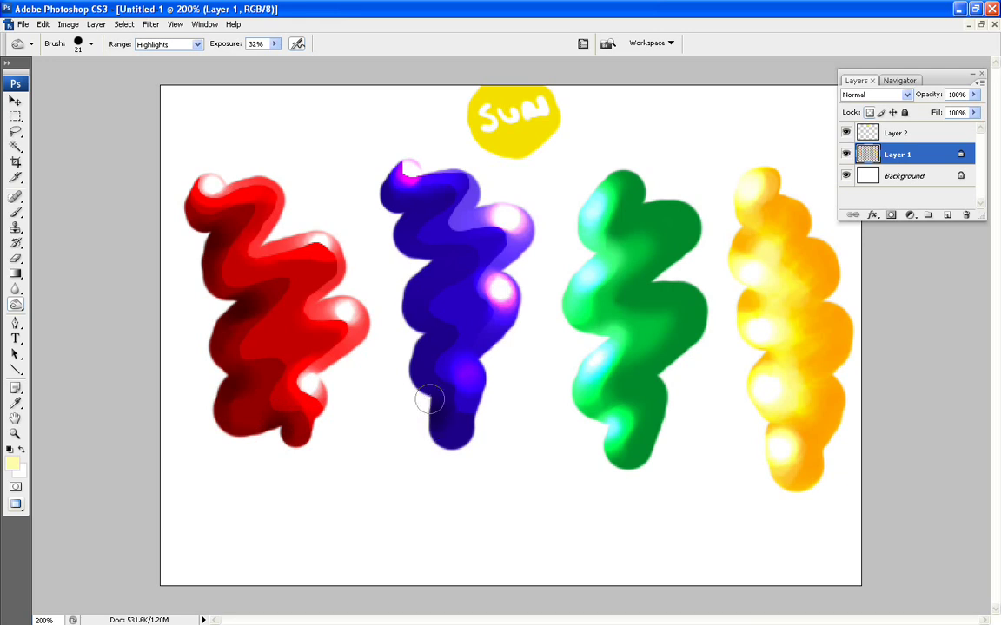
mouse_move(420, 412)
mouse_down()
mouse_move(463, 444)
mouse_move(473, 437)
mouse_move(424, 417)
mouse_move(426, 392)
mouse_move(402, 385)
mouse_move(394, 327)
mouse_move(432, 331)
mouse_move(402, 311)
mouse_move(398, 292)
mouse_move(445, 258)
mouse_move(426, 266)
mouse_move(390, 239)
mouse_move(419, 206)
mouse_move(400, 213)
mouse_move(392, 245)
mouse_move(404, 238)
mouse_move(382, 210)
mouse_move(400, 182)
mouse_up()
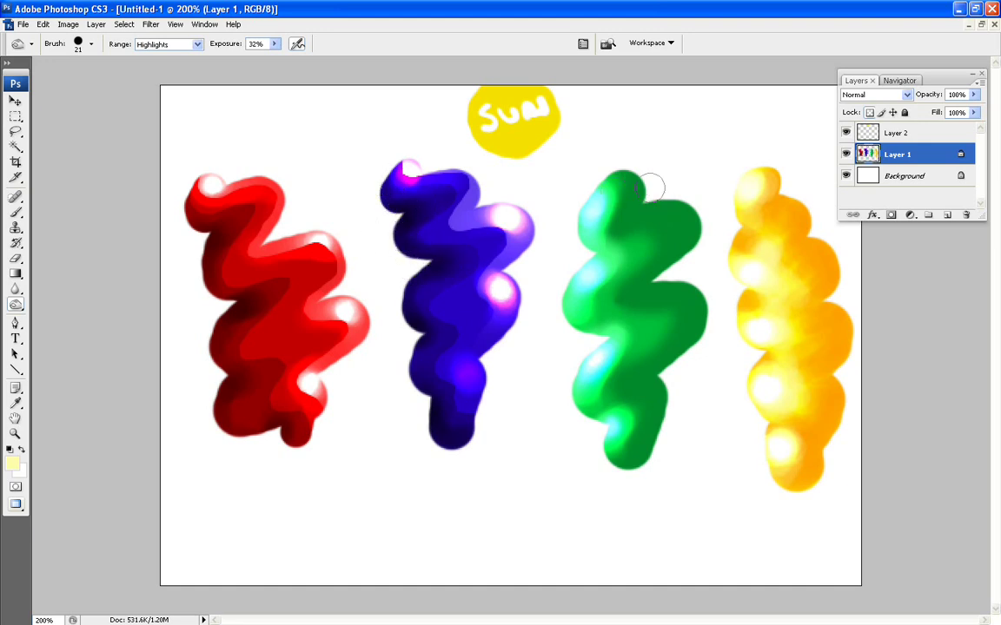
mouse_move(650, 187)
mouse_down()
mouse_move(628, 215)
mouse_move(660, 189)
mouse_move(644, 191)
mouse_move(699, 216)
mouse_move(701, 246)
mouse_move(648, 270)
mouse_move(651, 282)
mouse_move(681, 258)
mouse_move(687, 233)
mouse_move(649, 208)
mouse_move(644, 184)
mouse_move(665, 214)
mouse_move(674, 280)
mouse_move(656, 283)
mouse_move(685, 250)
mouse_move(682, 218)
mouse_move(674, 280)
mouse_move(706, 322)
mouse_move(665, 364)
mouse_move(646, 368)
mouse_move(671, 373)
mouse_move(663, 363)
mouse_move(695, 324)
mouse_up()
mouse_move(669, 420)
mouse_down()
mouse_move(645, 476)
mouse_move(623, 476)
mouse_move(669, 433)
mouse_move(661, 391)
mouse_move(636, 461)
mouse_up()
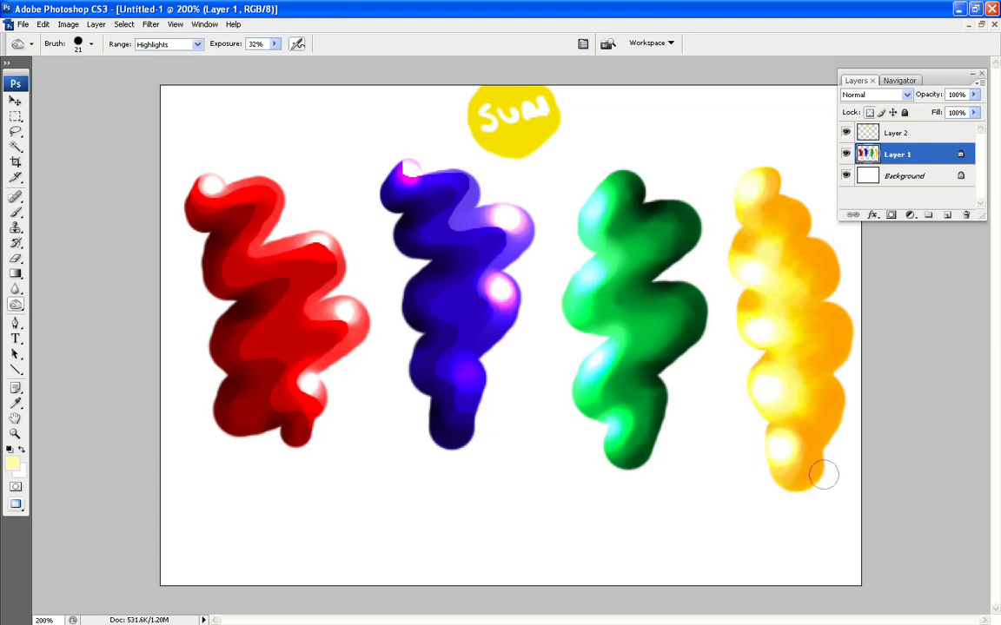
mouse_move(821, 475)
mouse_down()
mouse_move(817, 436)
mouse_move(803, 486)
mouse_move(838, 399)
mouse_move(834, 376)
mouse_move(848, 365)
mouse_move(850, 314)
mouse_move(838, 305)
mouse_move(860, 327)
mouse_move(842, 340)
mouse_move(816, 294)
mouse_move(830, 294)
mouse_move(818, 244)
mouse_move(793, 236)
mouse_move(818, 241)
mouse_move(809, 217)
mouse_move(774, 197)
mouse_move(790, 203)
mouse_move(792, 179)
mouse_move(771, 205)
mouse_move(820, 233)
mouse_move(797, 242)
mouse_move(830, 249)
mouse_move(852, 297)
mouse_move(837, 301)
mouse_move(857, 375)
mouse_move(839, 373)
mouse_move(835, 451)
mouse_move(820, 446)
mouse_move(804, 479)
mouse_move(818, 468)
mouse_move(823, 426)
mouse_move(815, 426)
mouse_move(830, 440)
mouse_move(850, 414)
mouse_move(836, 377)
mouse_move(815, 368)
mouse_move(851, 375)
mouse_move(859, 335)
mouse_move(823, 243)
mouse_up()
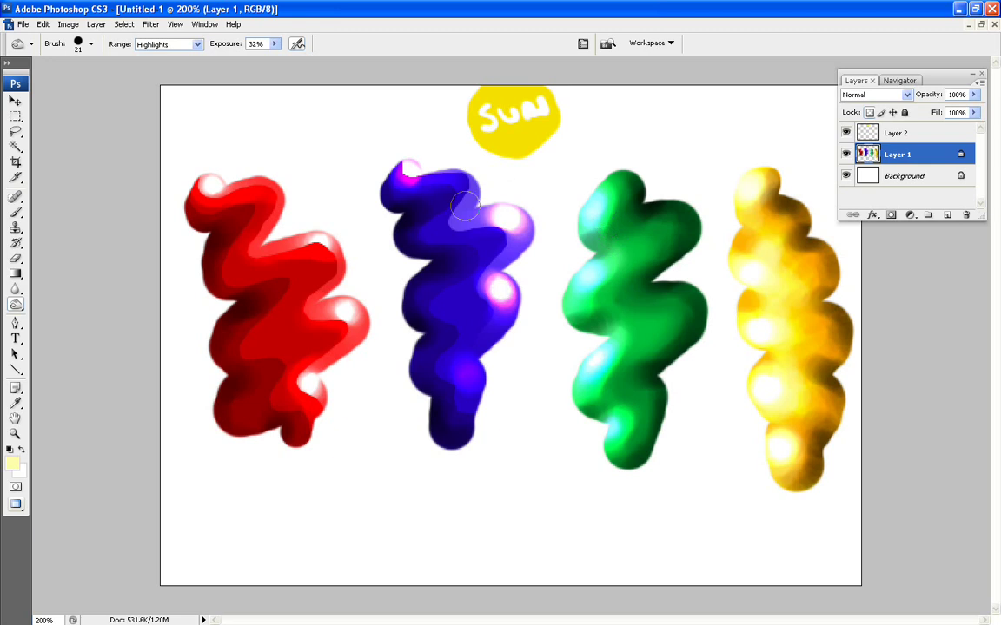
Burn shadows into the right-hand notches of the blue and red zigzags, and return to the Brush tool.
mouse_move(479, 205)
mouse_down()
mouse_move(523, 258)
mouse_move(488, 274)
mouse_move(485, 266)
mouse_move(515, 310)
mouse_move(484, 371)
mouse_up()
mouse_move(284, 307)
mouse_down()
mouse_move(296, 259)
mouse_move(284, 310)
mouse_move(309, 314)
mouse_up()
drag(329, 378, 313, 372)
mouse_move(271, 233)
mouse_down()
mouse_move(239, 217)
mouse_move(222, 230)
mouse_up()
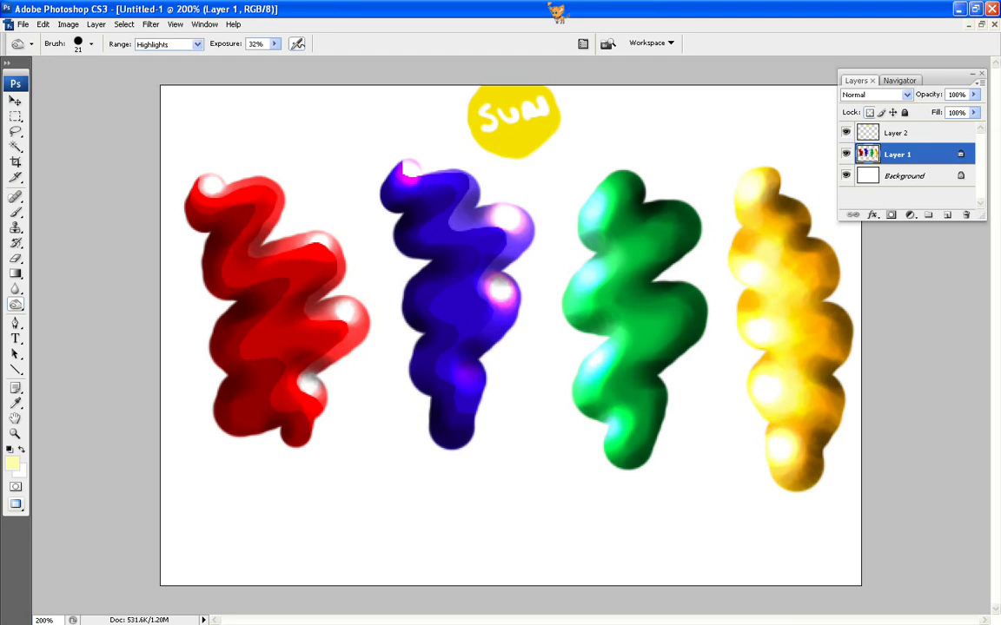
click(16, 212)
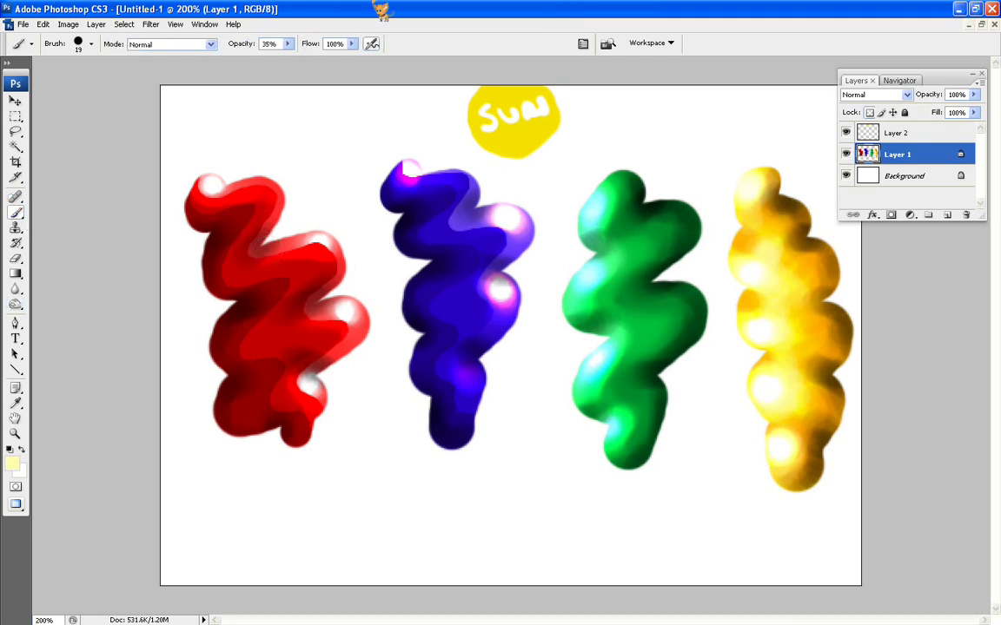